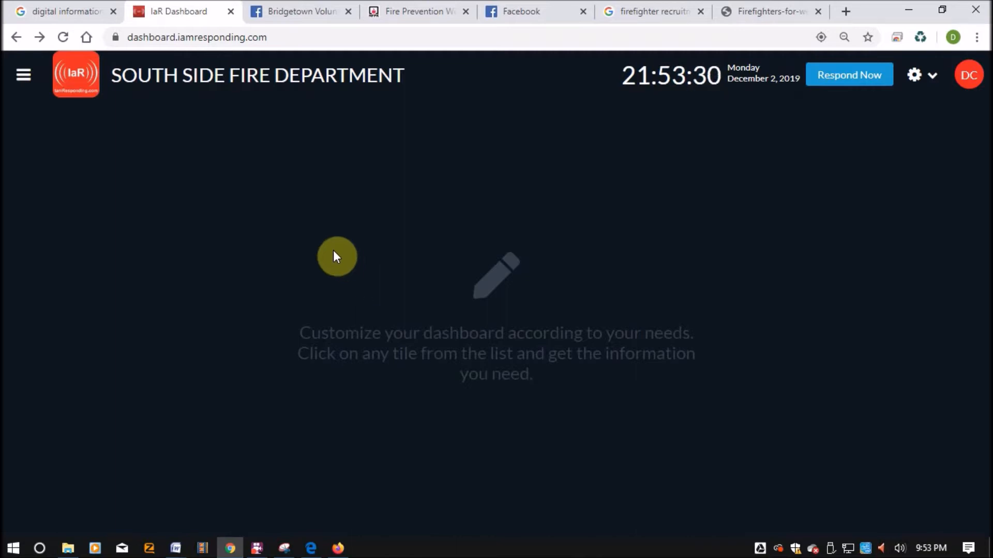
Examine the KTS InfoMate notice board and Electronic Bulletin Board examples in the digital information display board image results
click(97, 9)
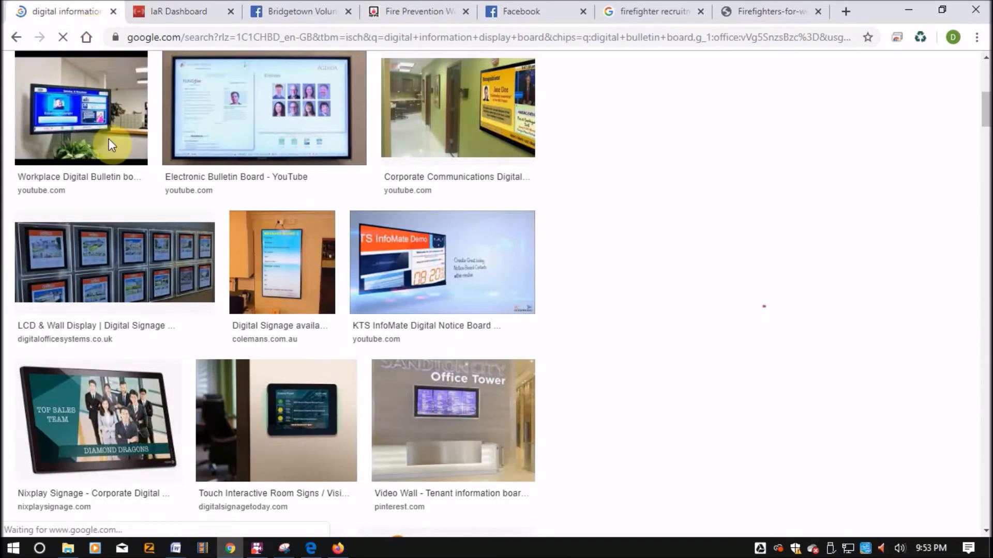
click(263, 220)
click(418, 250)
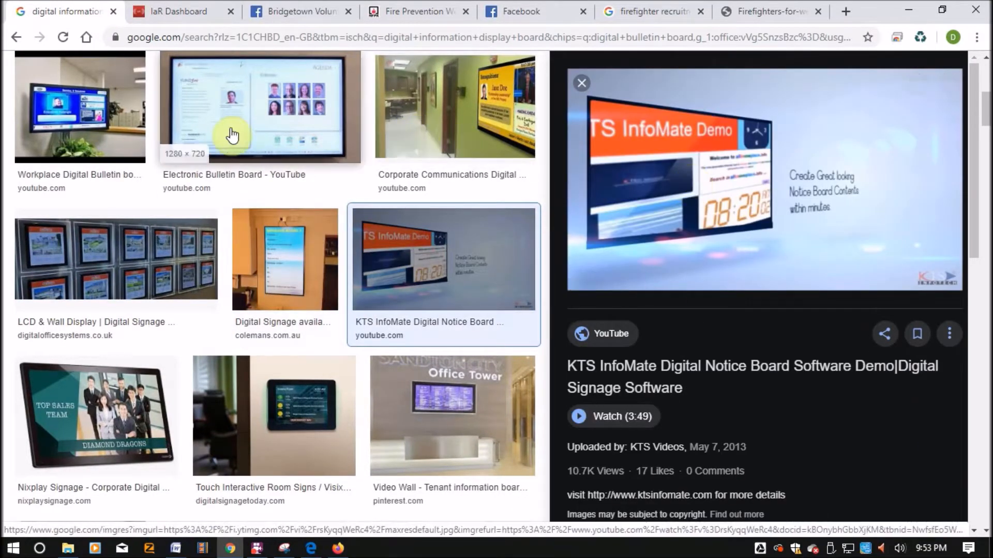
click(248, 159)
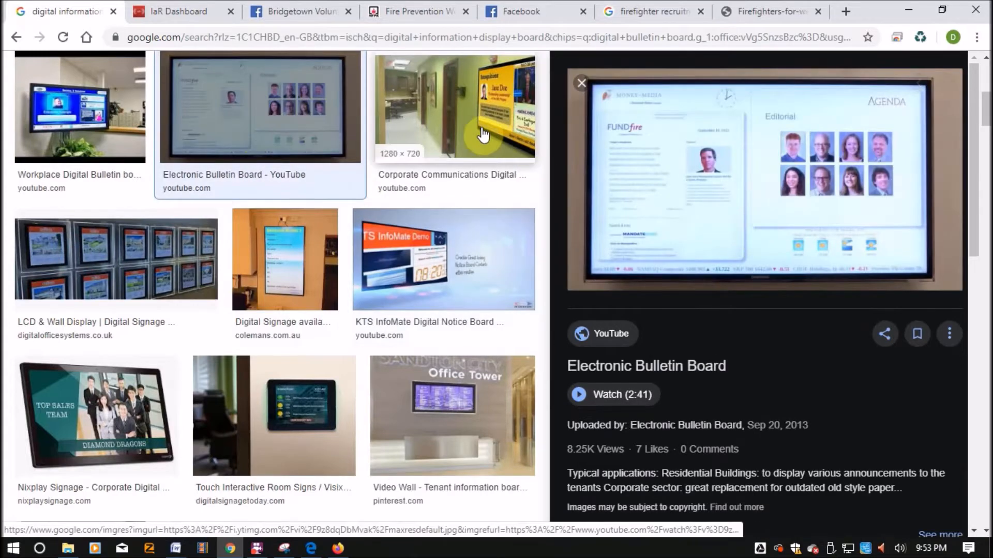
scroll(472, 148, up, 4)
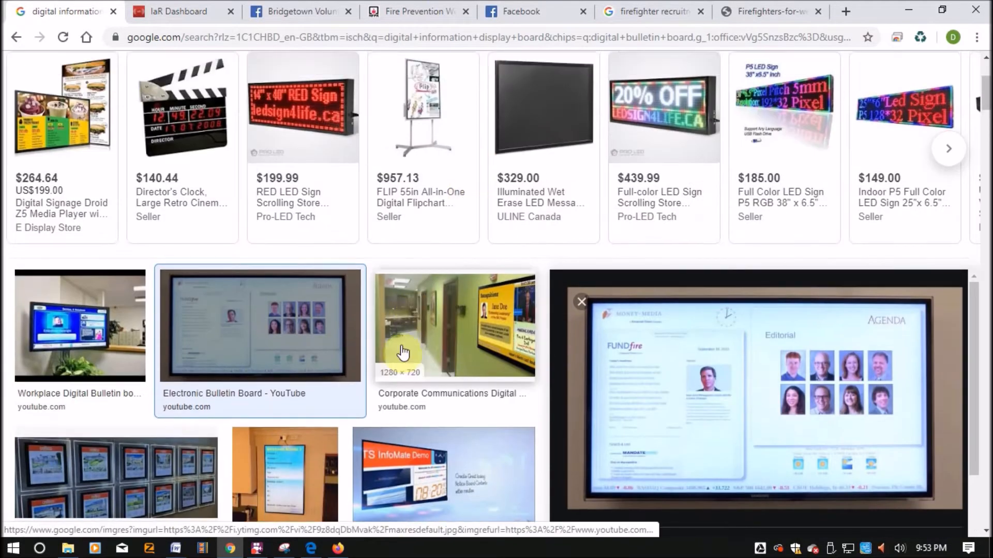
scroll(345, 339, down, 4)
scroll(345, 339, down, 1)
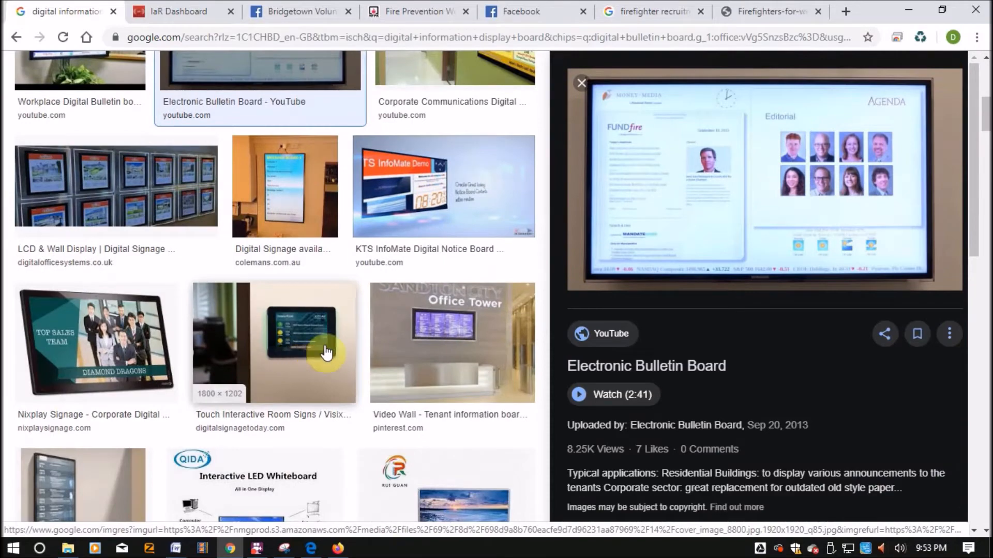
Examine the office tower video wall, touch room sign, cinema signage and Siemens digital directory examples in the image results
click(486, 321)
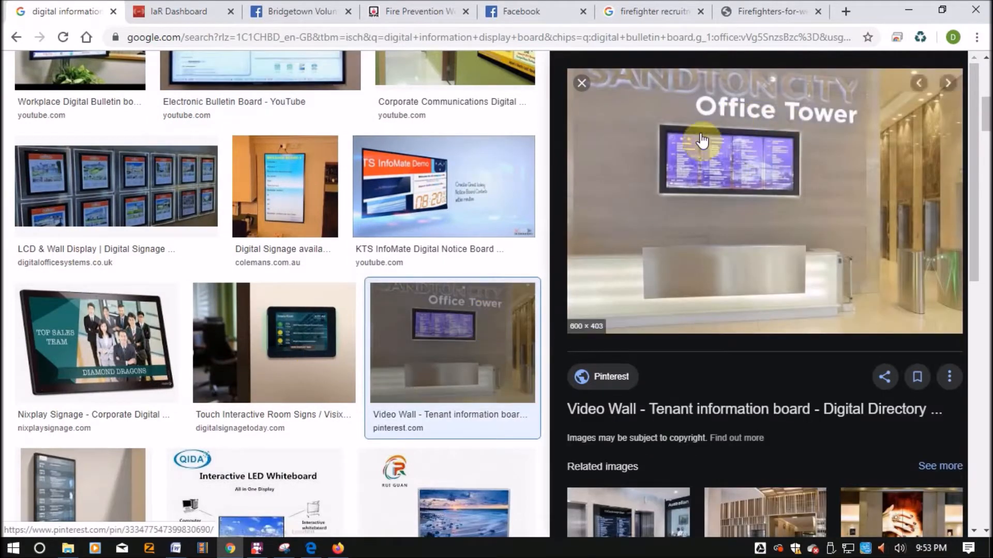
click(330, 343)
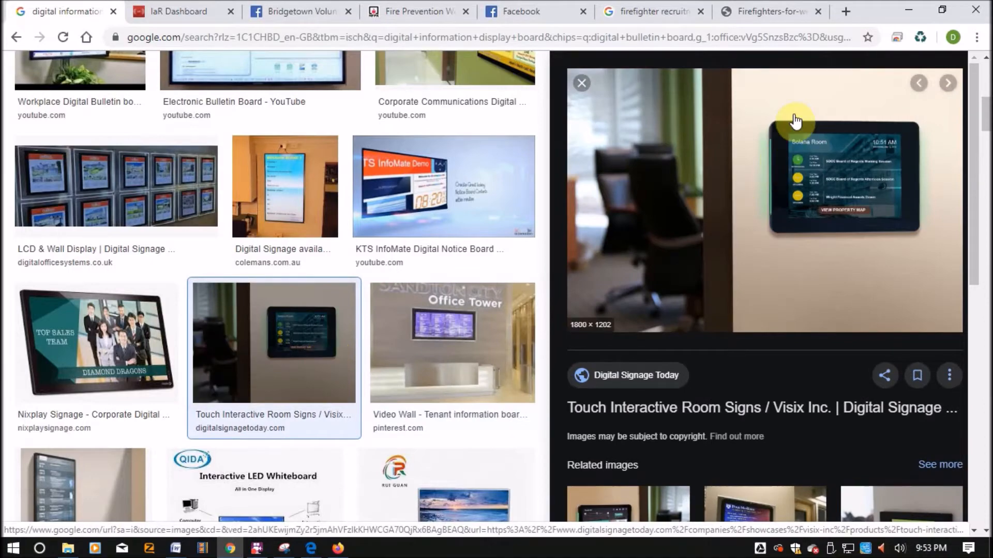
scroll(425, 375, down, 4)
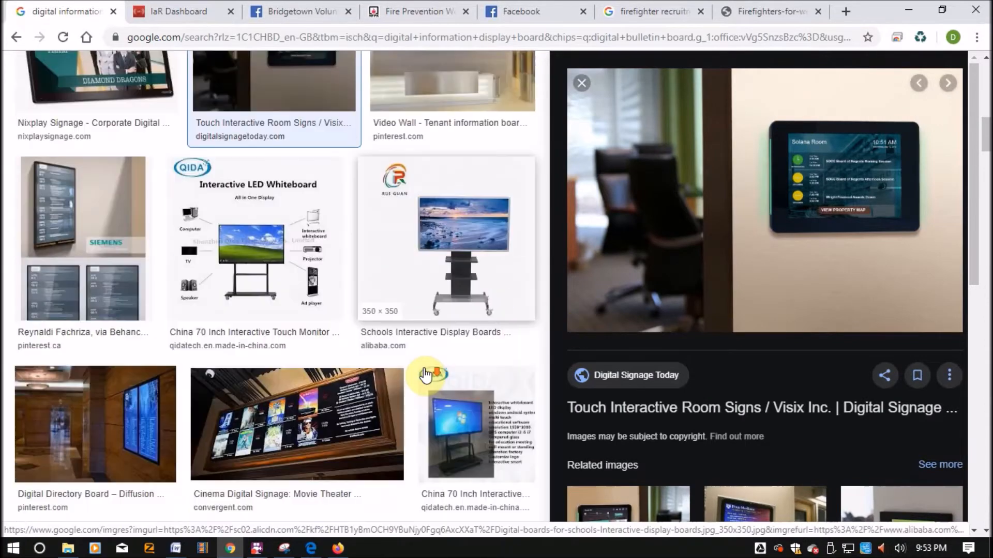
click(300, 439)
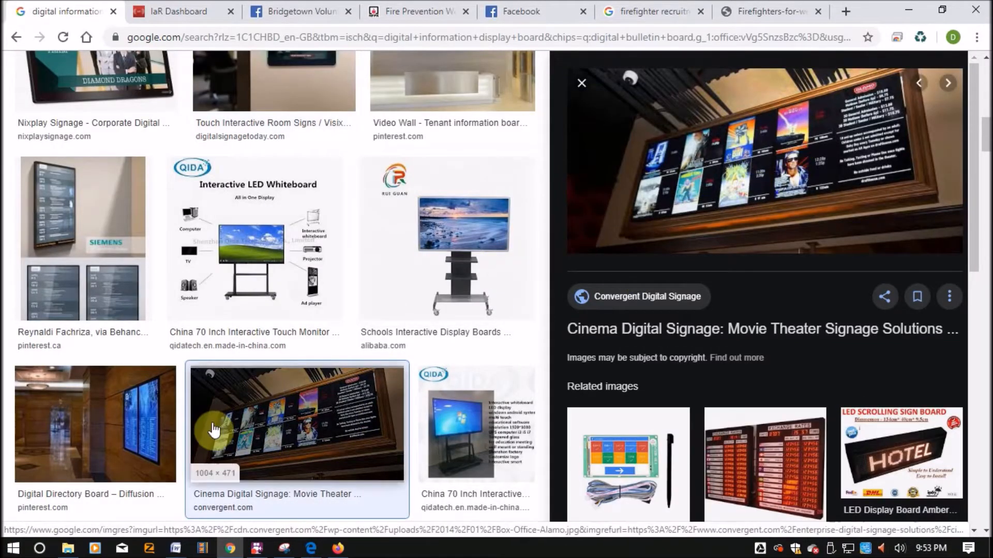
click(103, 264)
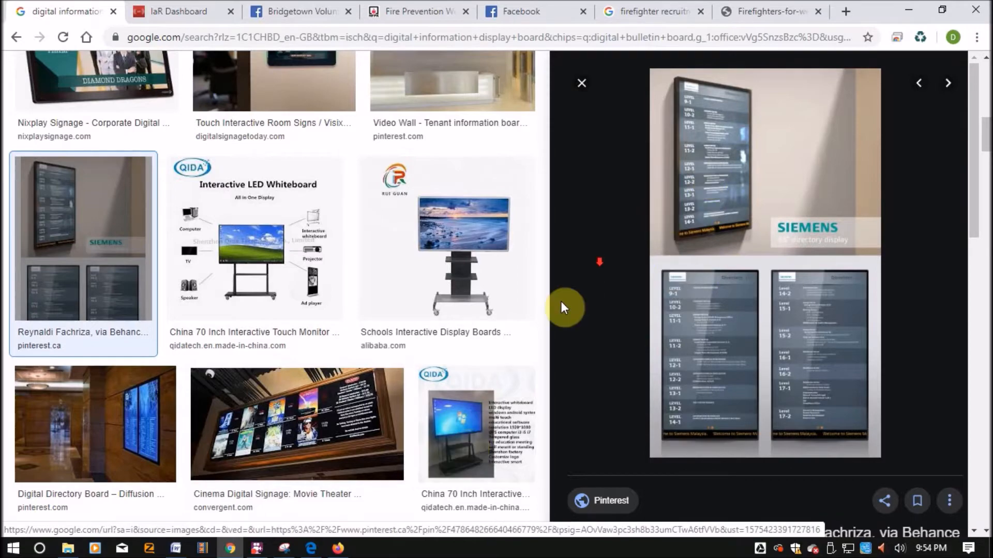
scroll(561, 301, down, 5)
scroll(470, 362, down, 5)
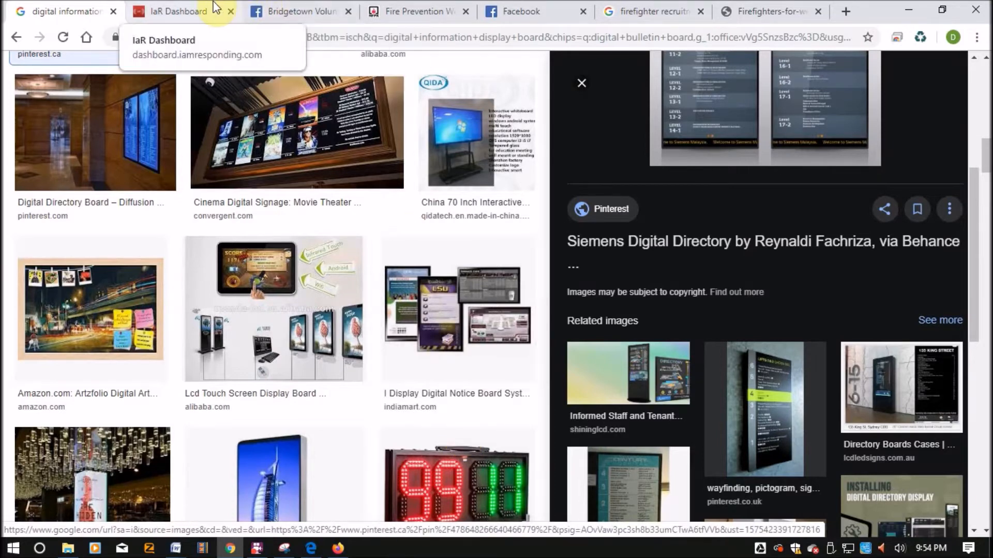
Edit the IaR dashboard's Emergency layout and remove its Now Responding, Mutual Aid, Apparatus and all three Map tiles
click(190, 11)
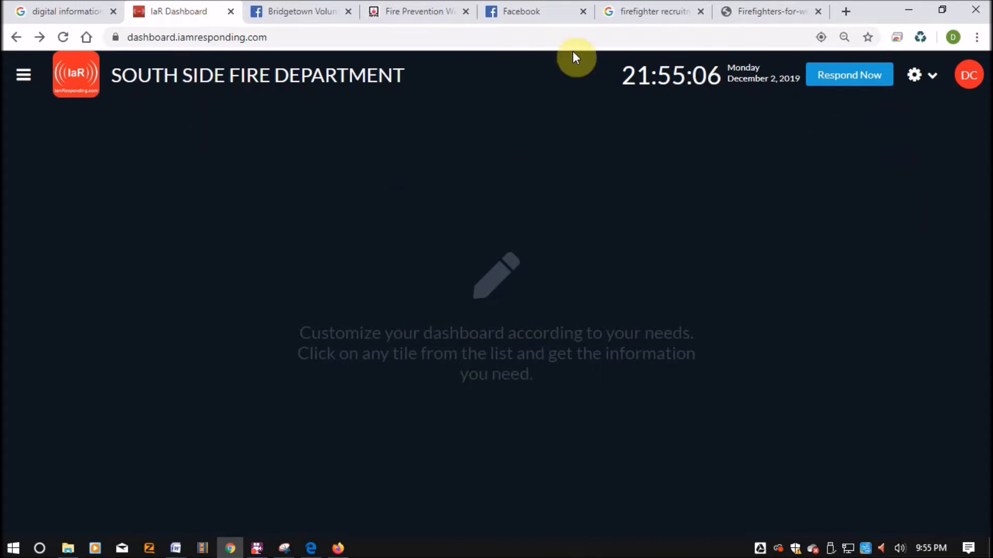
click(930, 77)
click(859, 206)
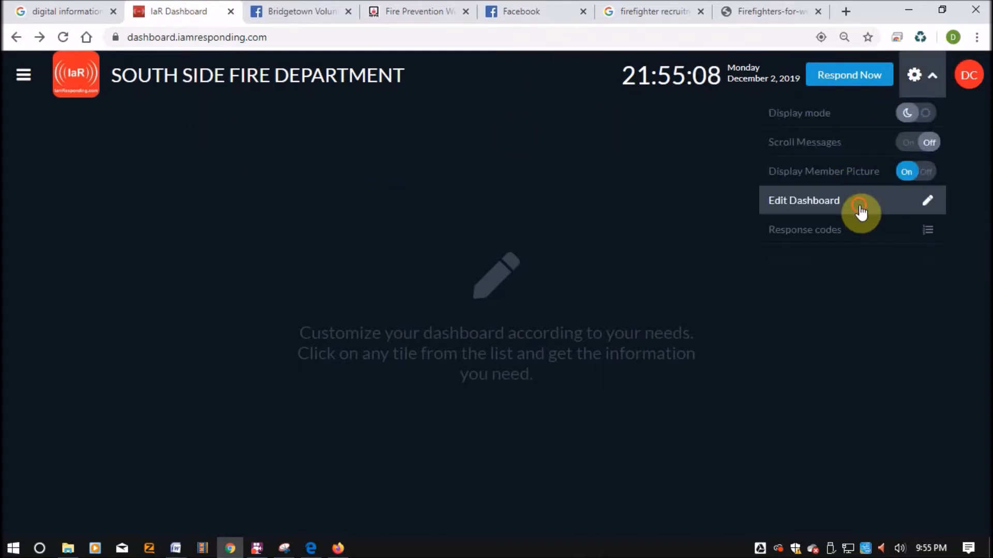
click(470, 78)
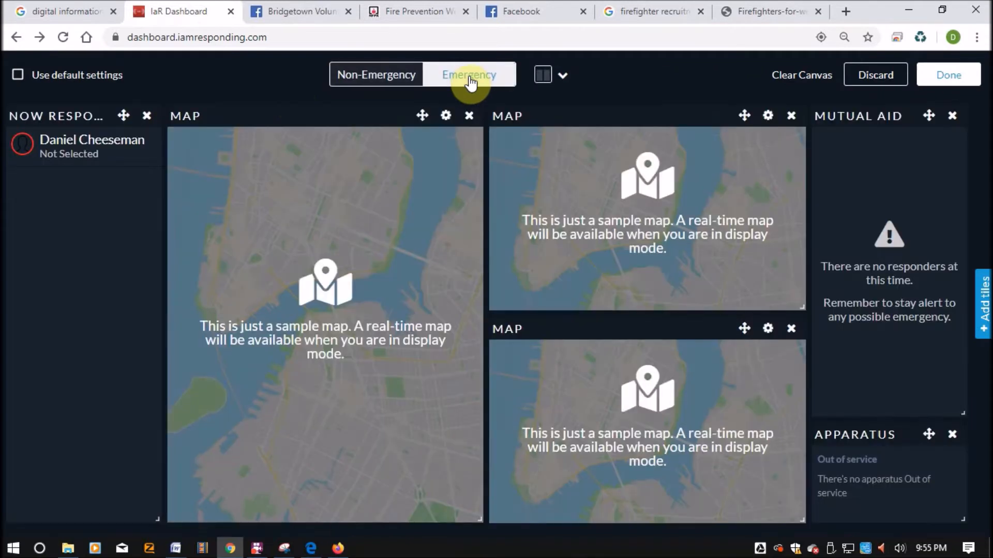
click(147, 115)
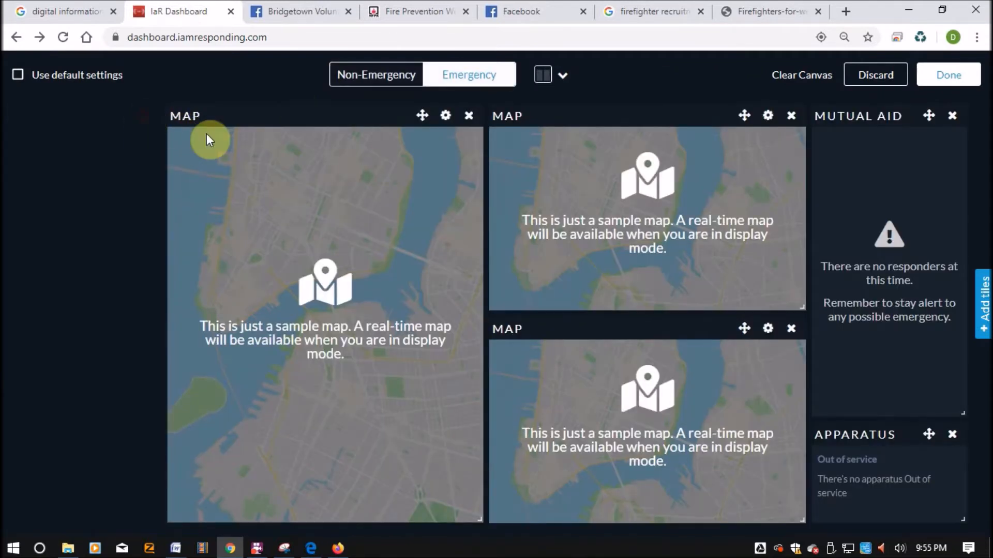
click(469, 115)
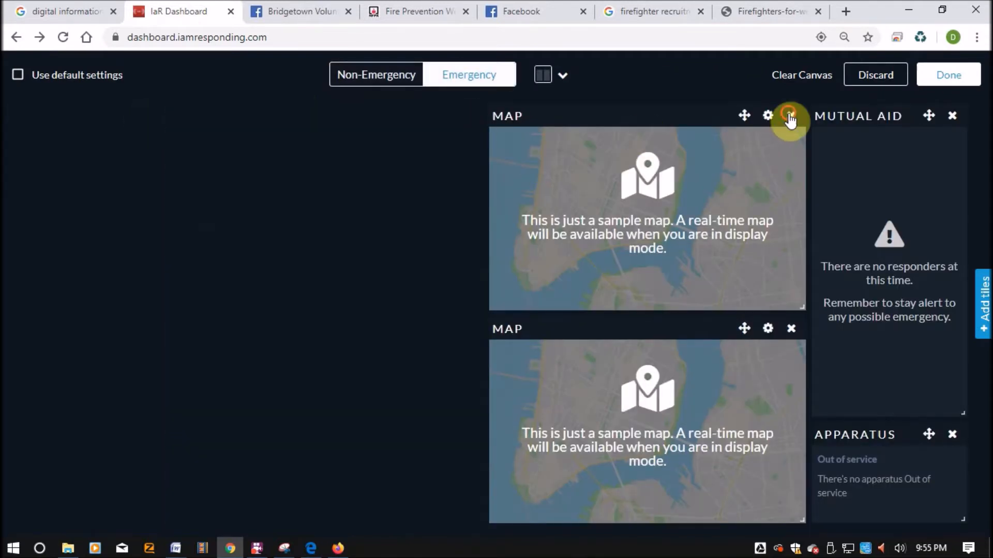
click(790, 115)
click(790, 116)
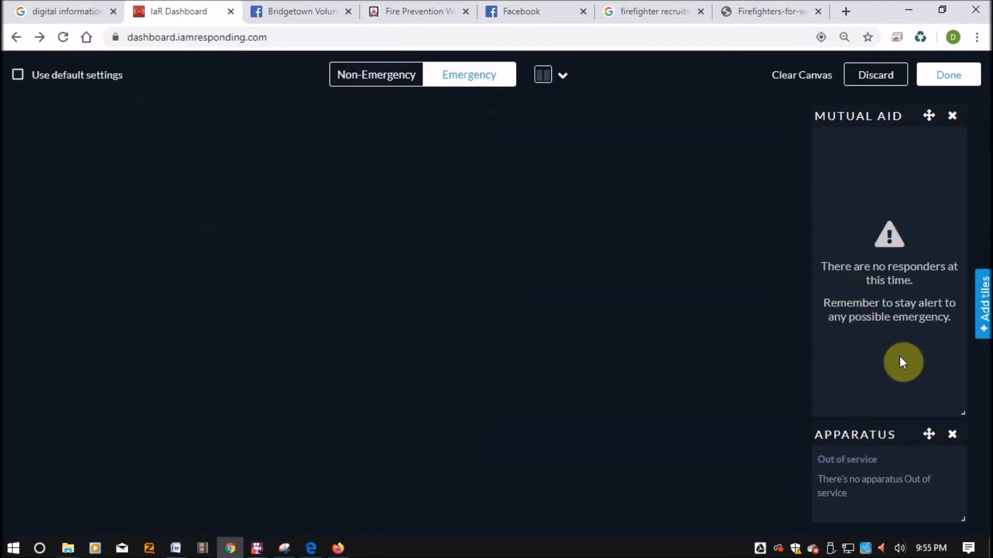
click(952, 435)
click(953, 115)
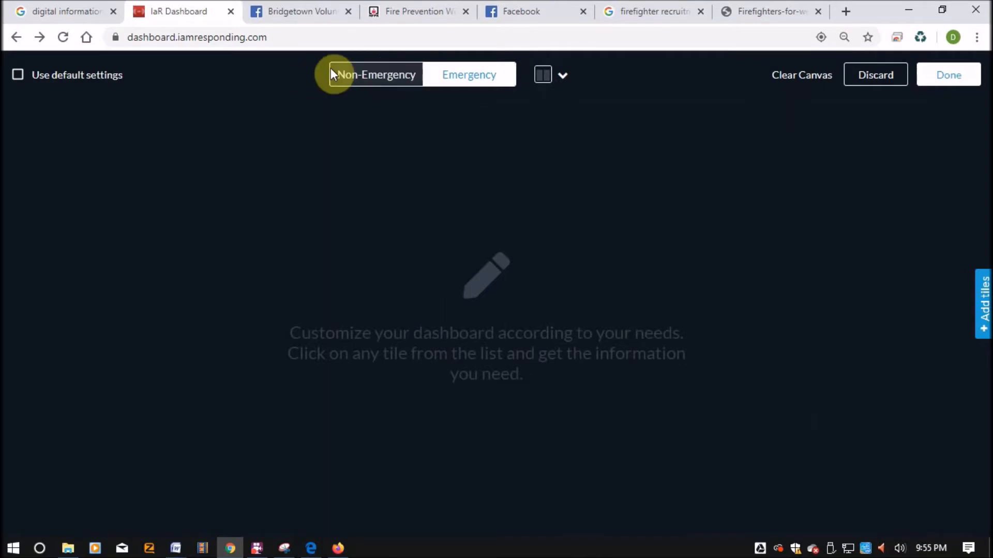
Add an Incidents tile to page 1 of the Non-Emergency layout and save the dashboard
click(351, 74)
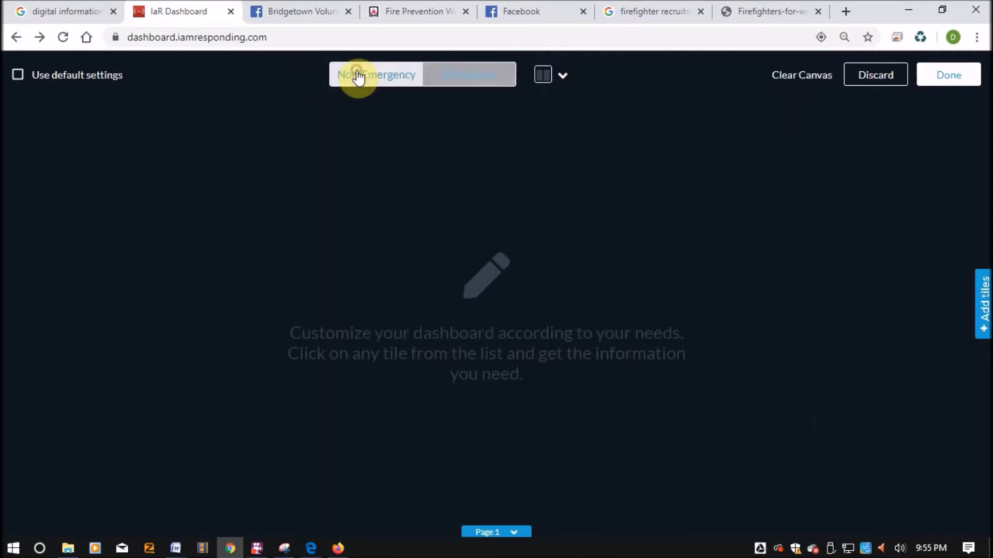
click(979, 311)
scroll(960, 342, down, 1)
scroll(960, 343, down, 2)
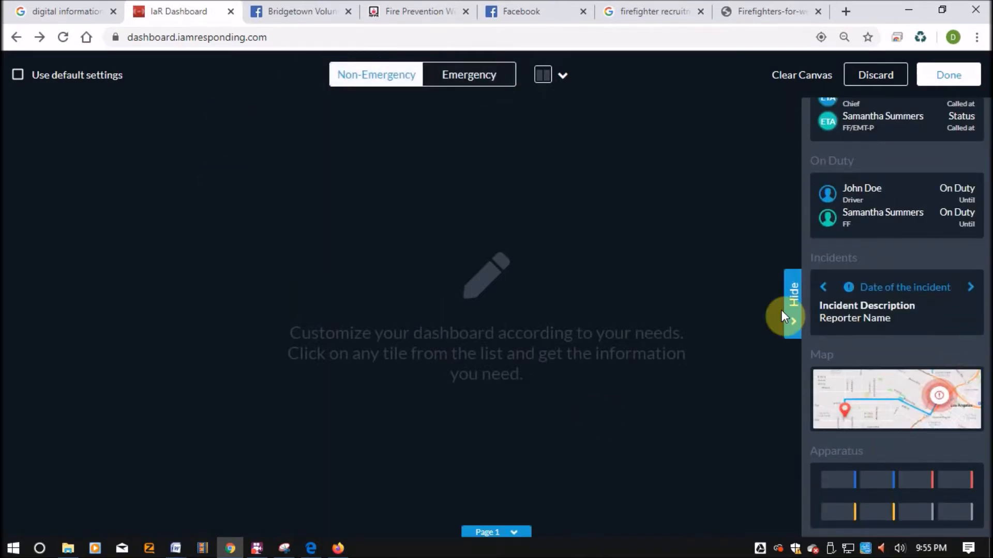
click(860, 314)
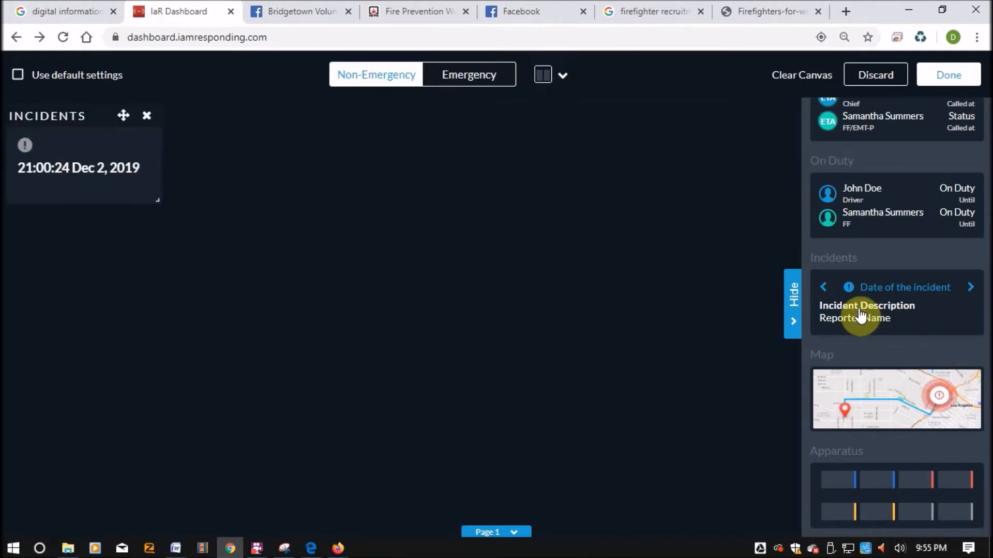
click(950, 74)
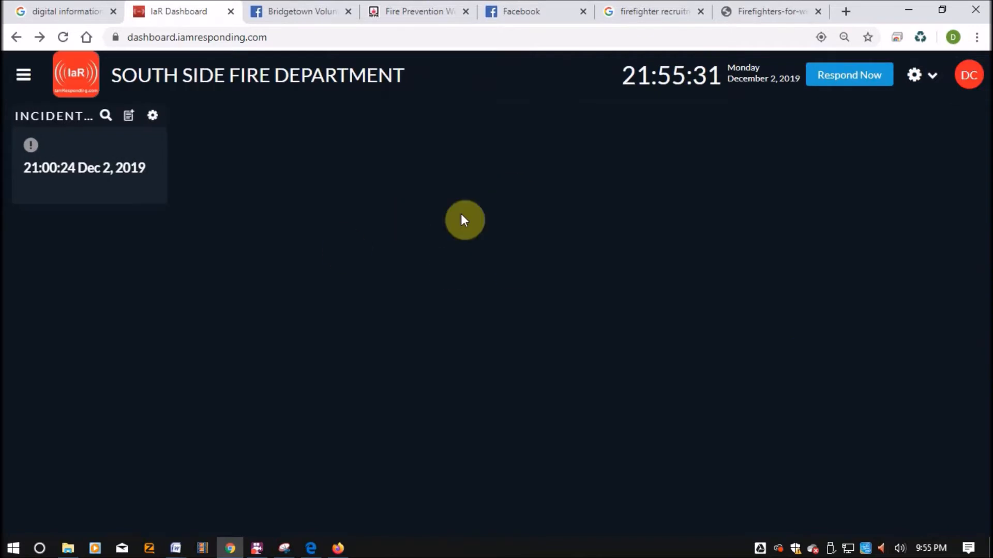
Turn off Alert sound, Heart Healthy, Text to Speech and Auto-repeat in the Incidents tile's settings and save them
click(152, 116)
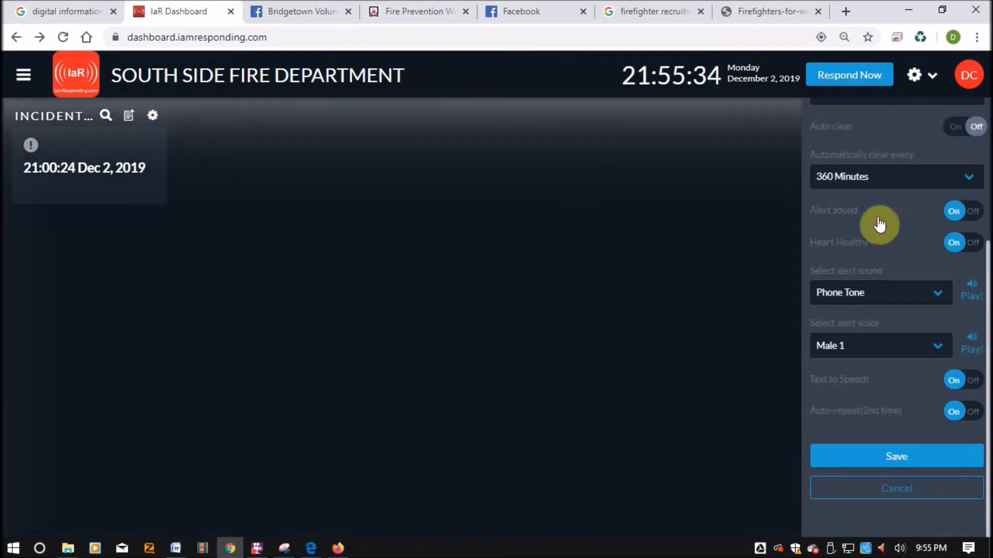
scroll(882, 224, up, 3)
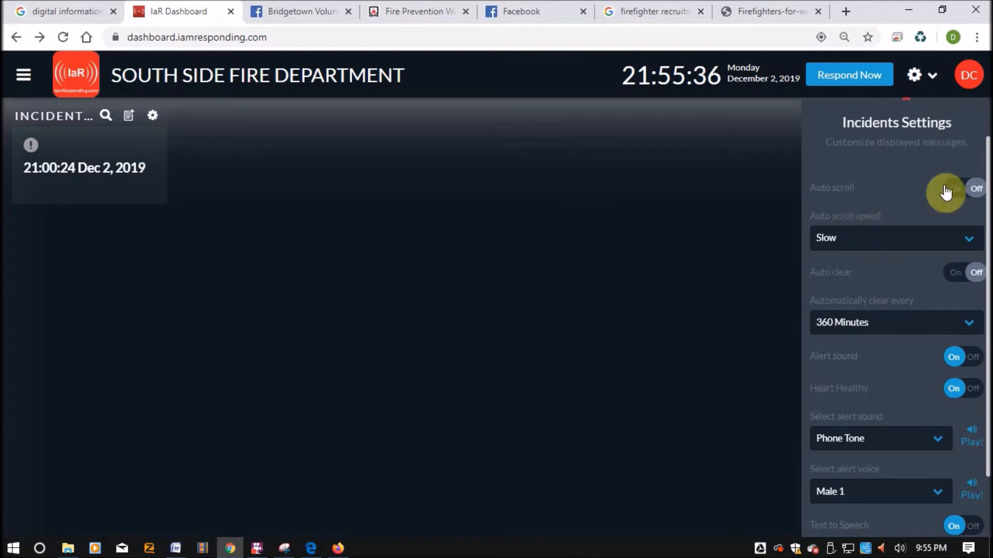
click(948, 361)
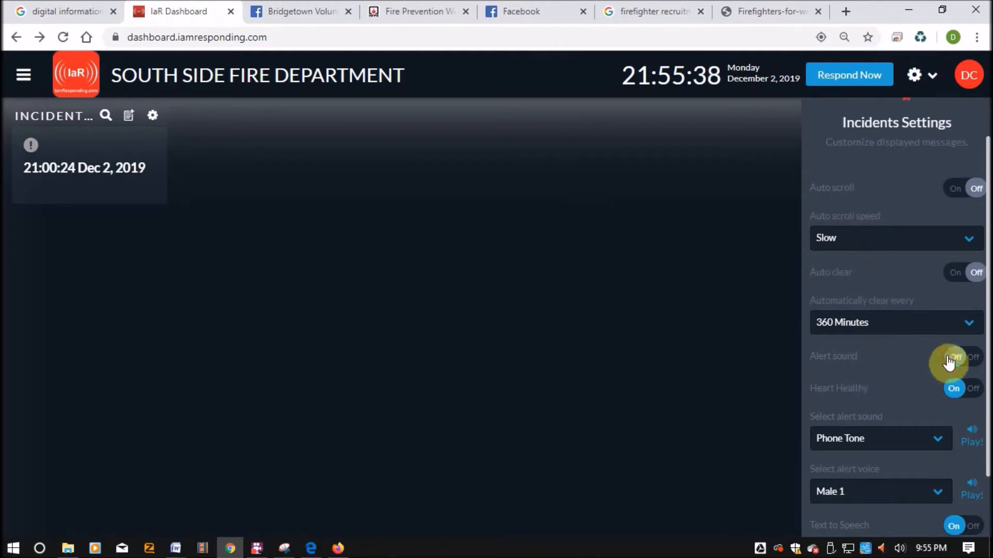
click(958, 389)
scroll(962, 396, down, 3)
click(956, 381)
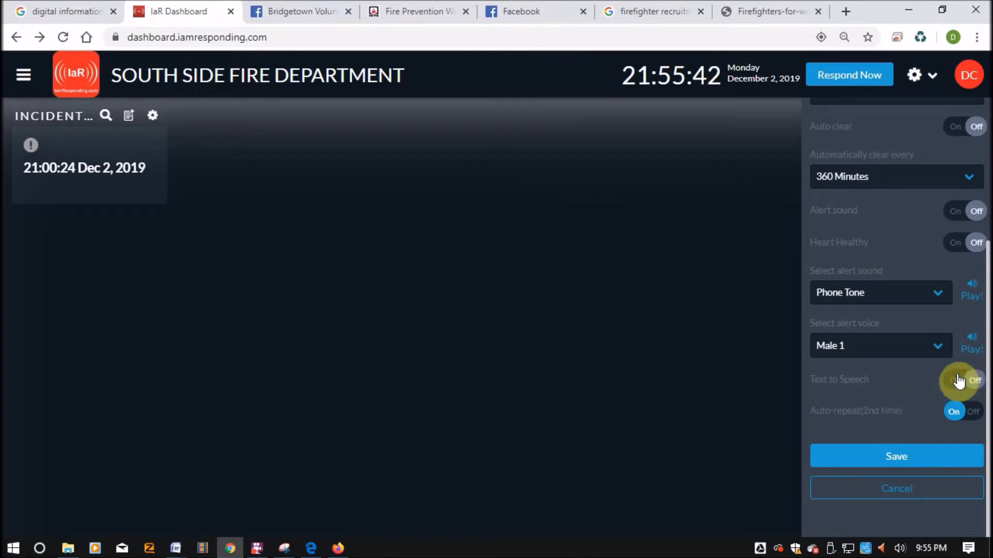
click(953, 411)
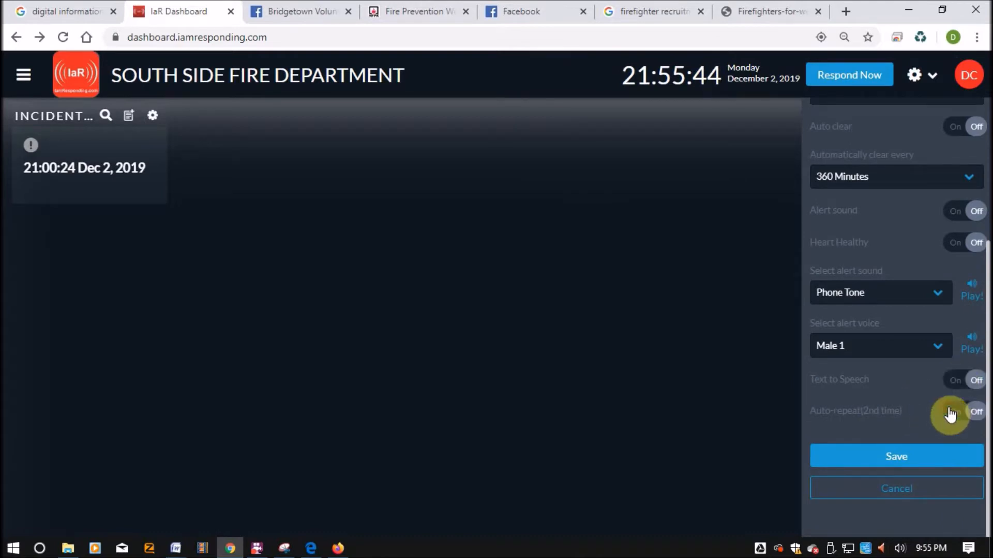
scroll(950, 411, up, 4)
scroll(950, 414, down, 4)
click(842, 465)
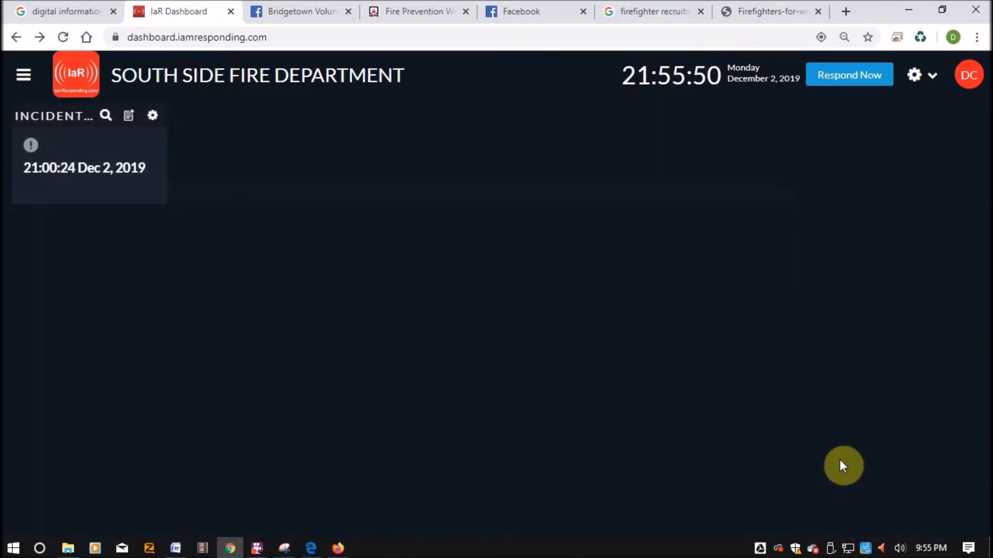
Reopen the dashboard for editing and remove the Incidents tile from the Non-Emergency layout
click(926, 87)
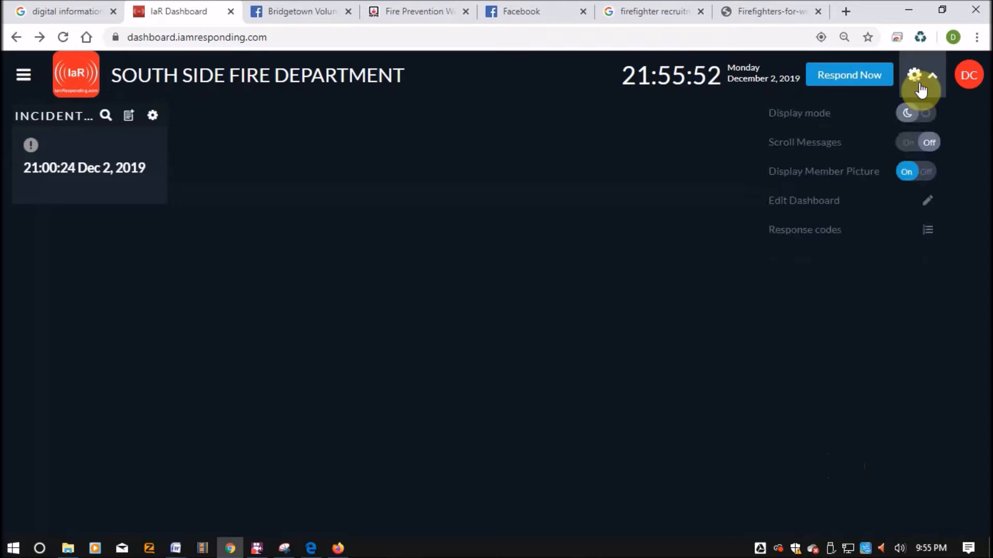
click(833, 202)
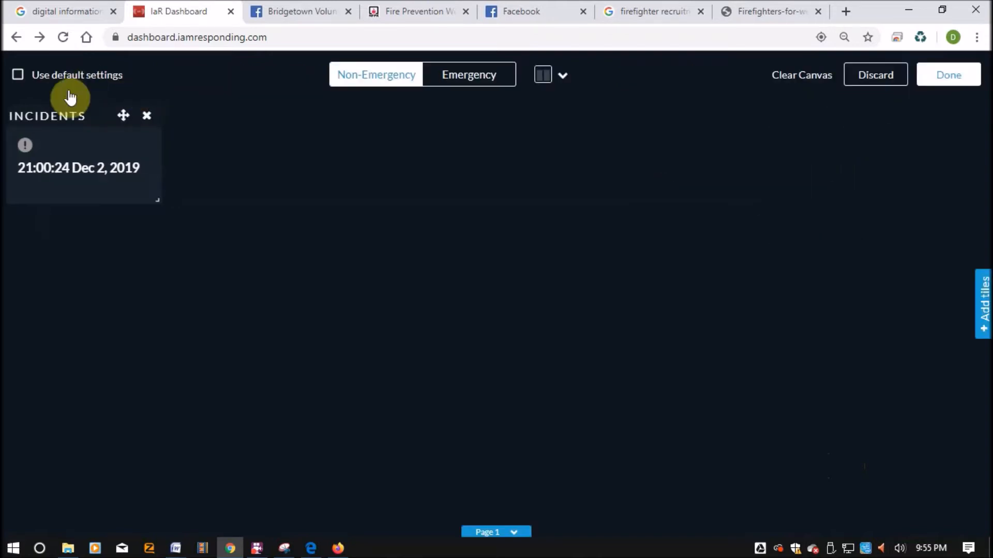
click(147, 116)
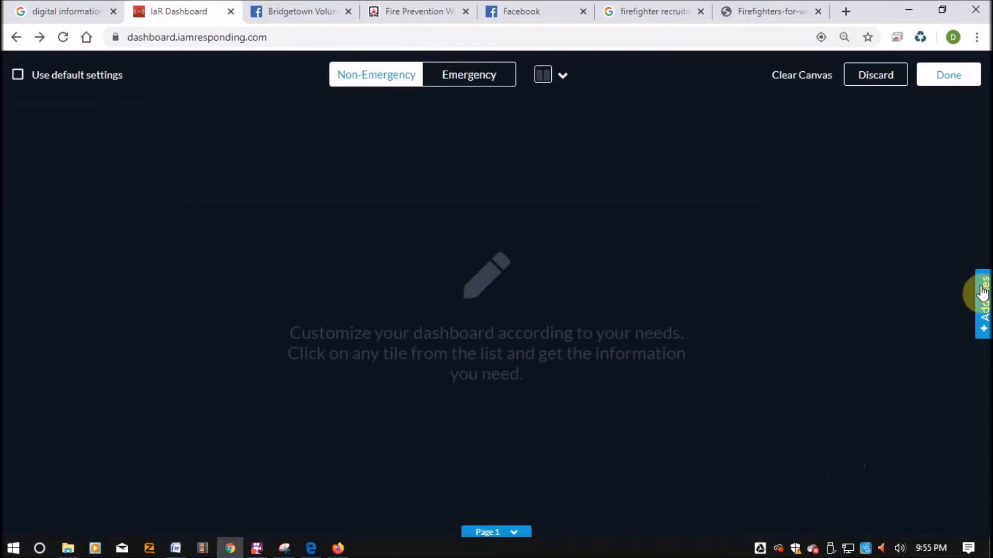
Add four new pages to the Non-Emergency layout, giving Page 1 to Page 5, and go through the first three
click(498, 533)
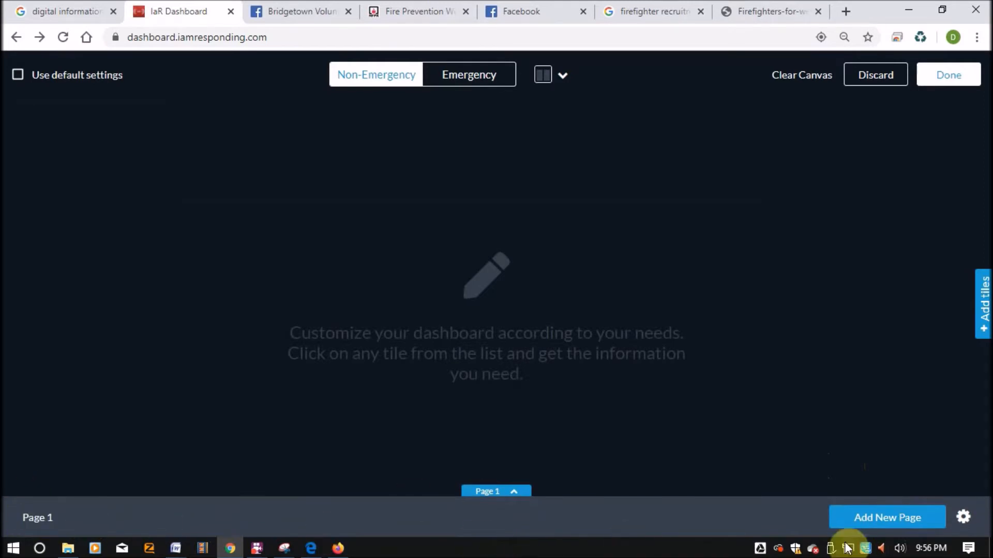
click(901, 523)
click(901, 523)
click(902, 523)
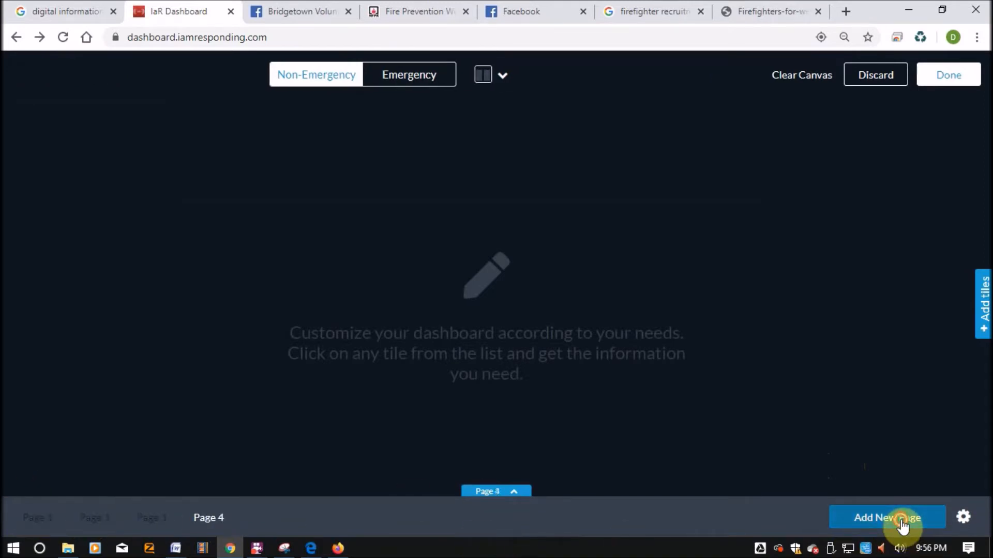
click(902, 523)
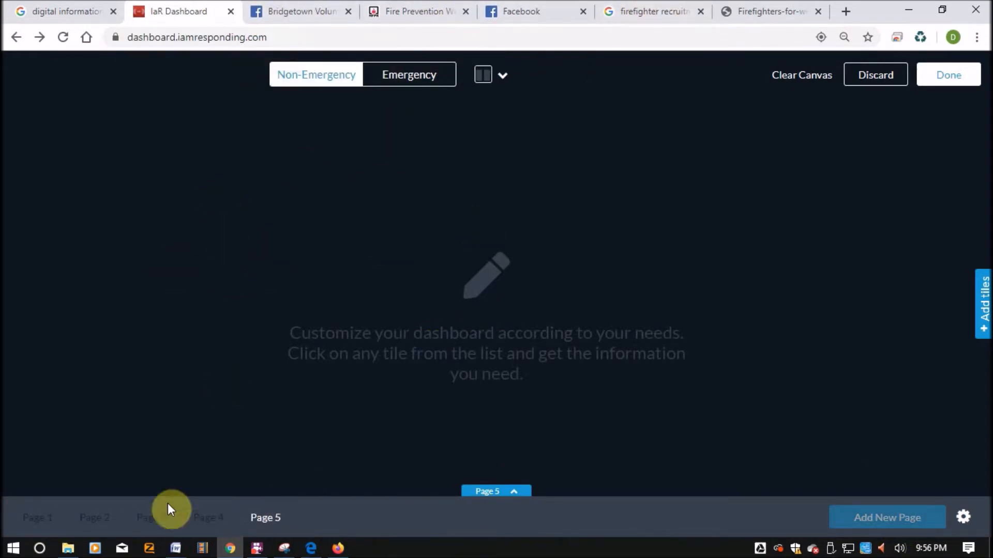
click(37, 518)
click(95, 518)
click(147, 519)
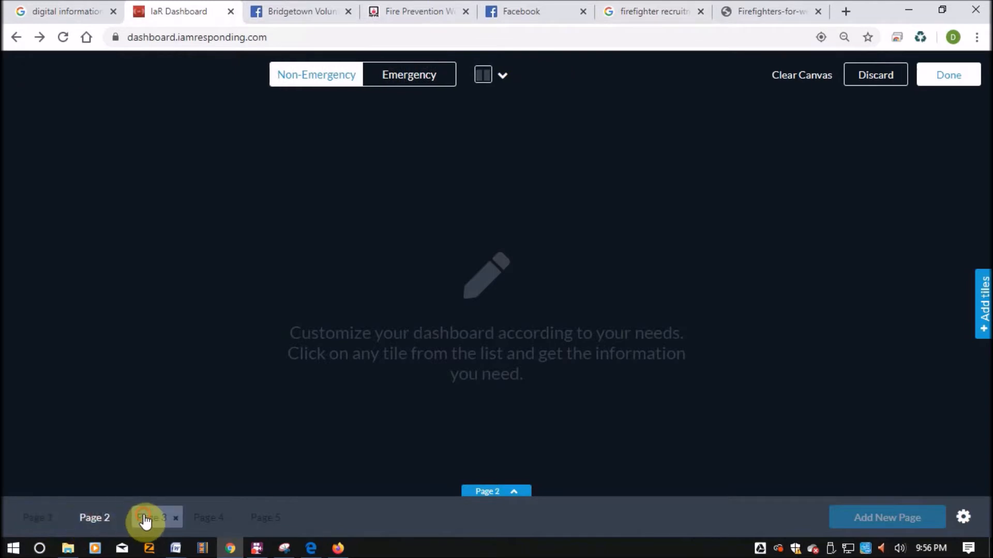
Check Page 4, return to Page 1, and switch to Word's Document1 to add blank lines below the RENT THIS FACILITY notice
click(203, 520)
click(36, 517)
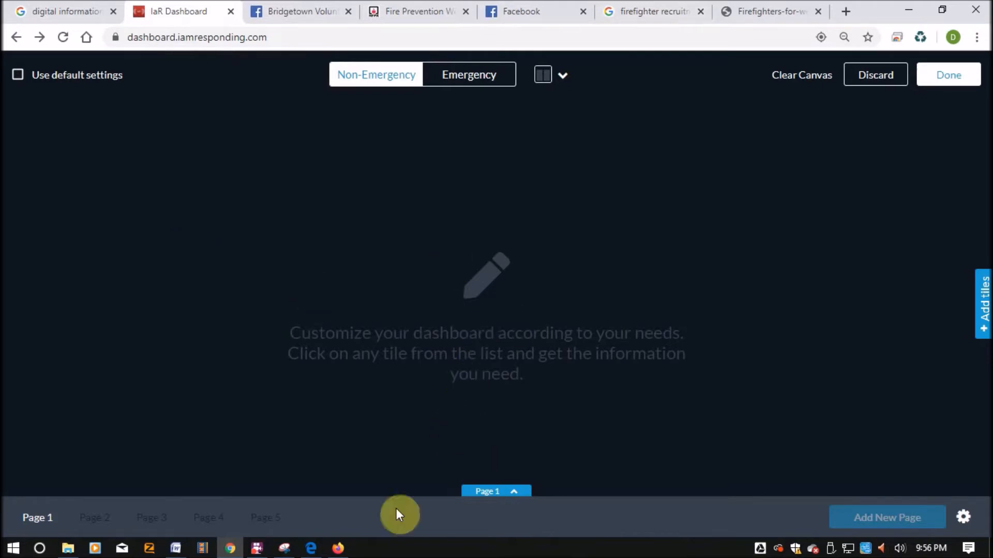
mouse_move(175, 546)
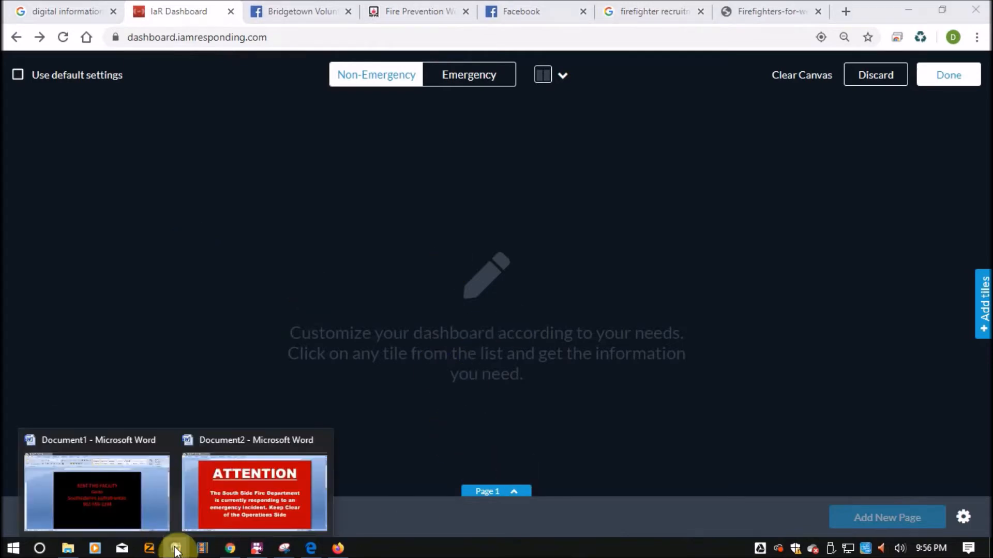
click(159, 506)
click(608, 354)
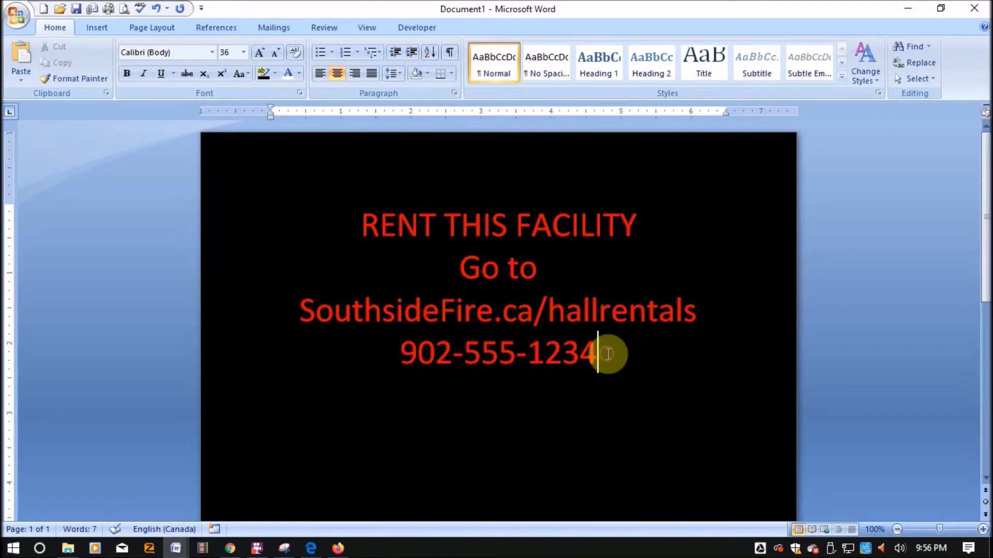
key(Return)
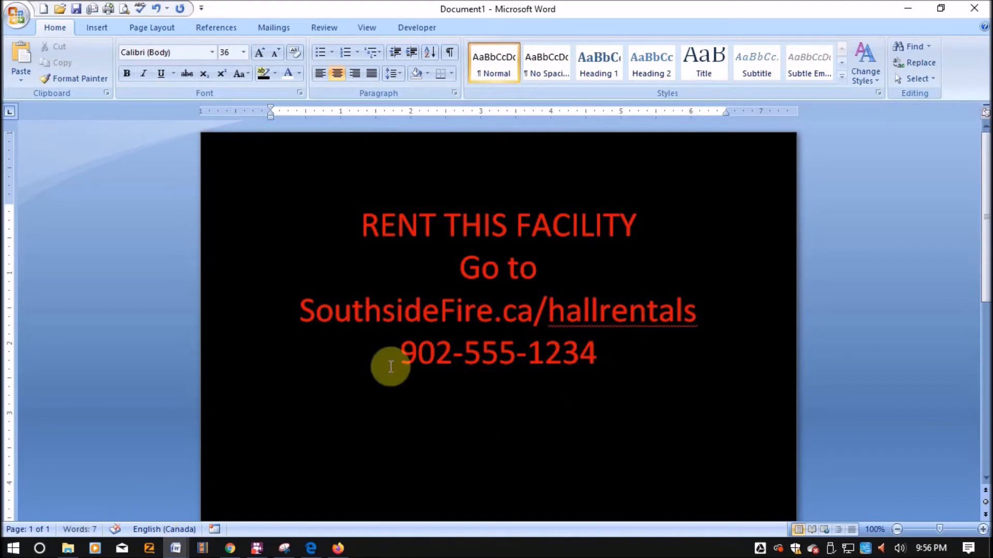
Open the Snipping Tool over the rental notice, cancel the pending snip, and look the app up by searching for "snip"
click(284, 548)
click(34, 49)
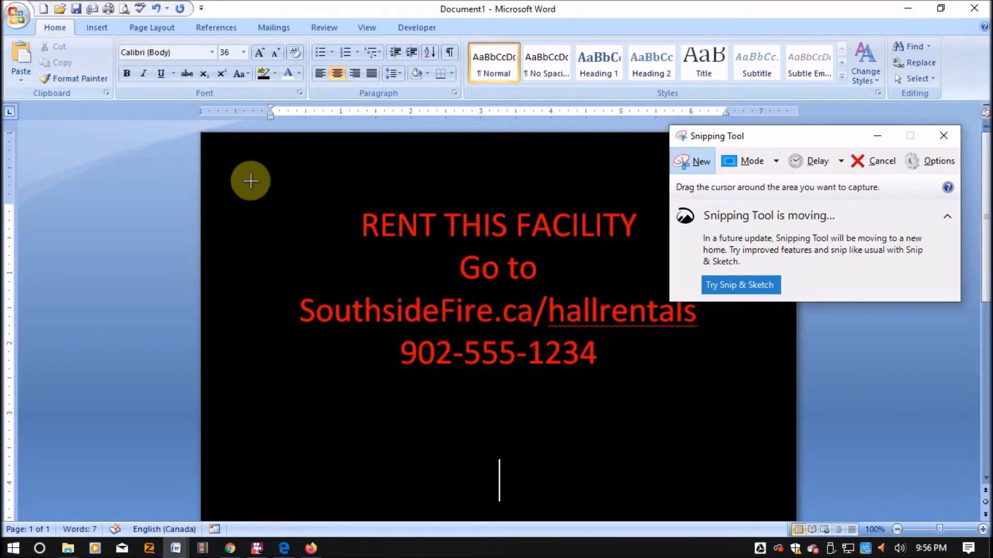
click(707, 164)
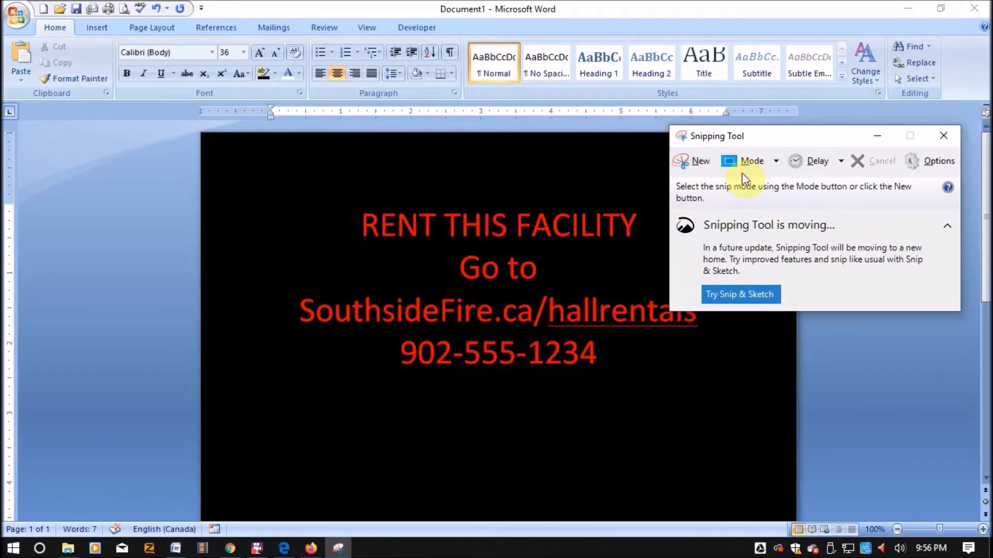
click(13, 548)
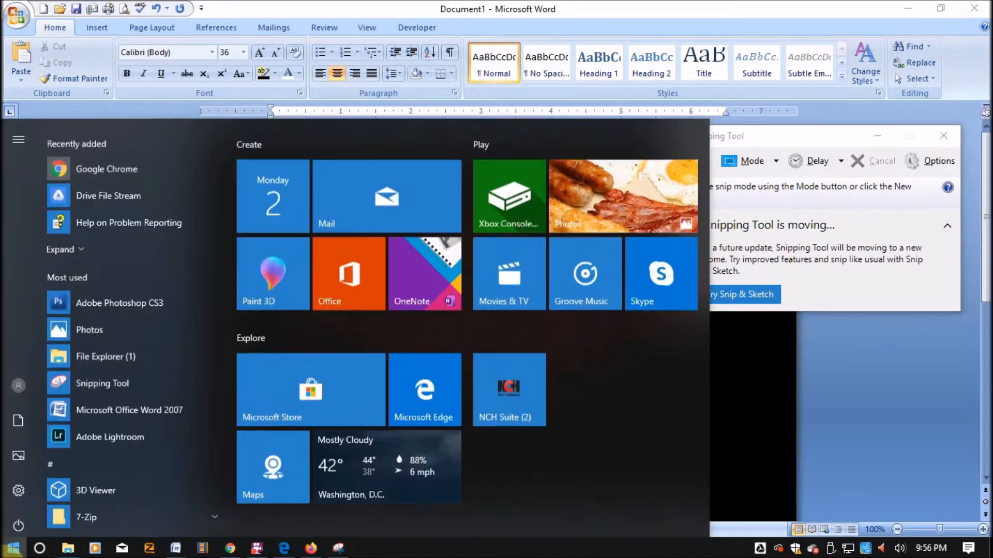
text(snip)
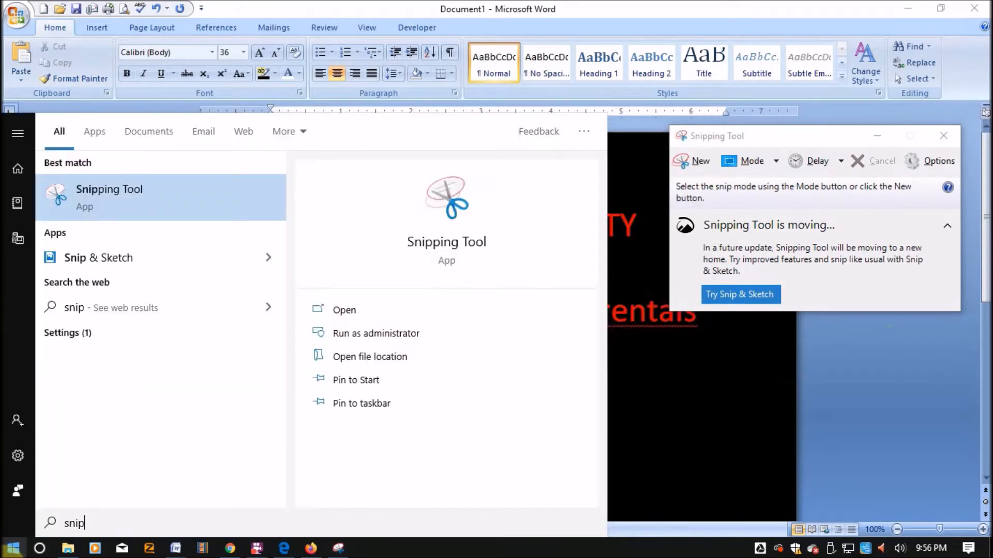
click(110, 205)
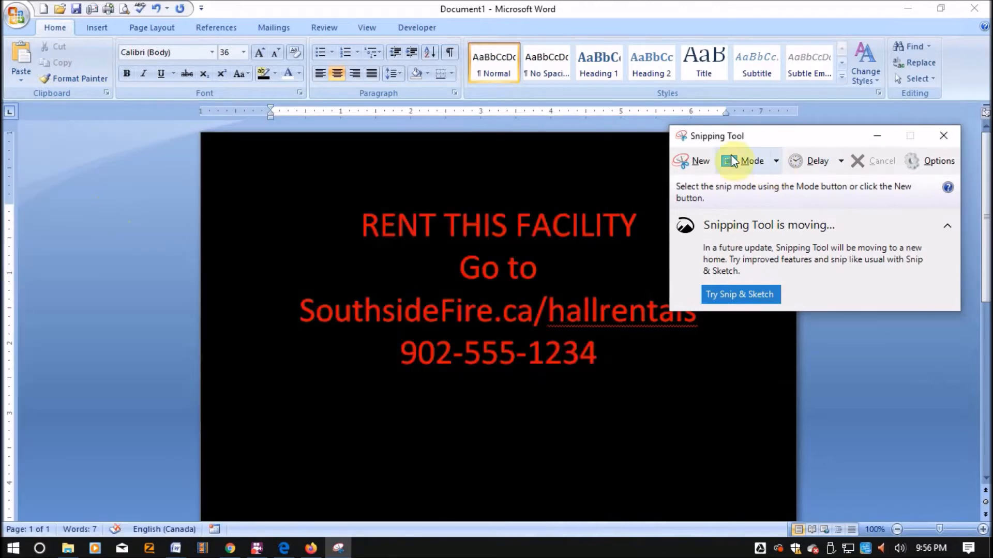
Snip the black area with the RENT THIS FACILITY notice and save it to the Desktop as the PNG file Capture
click(701, 161)
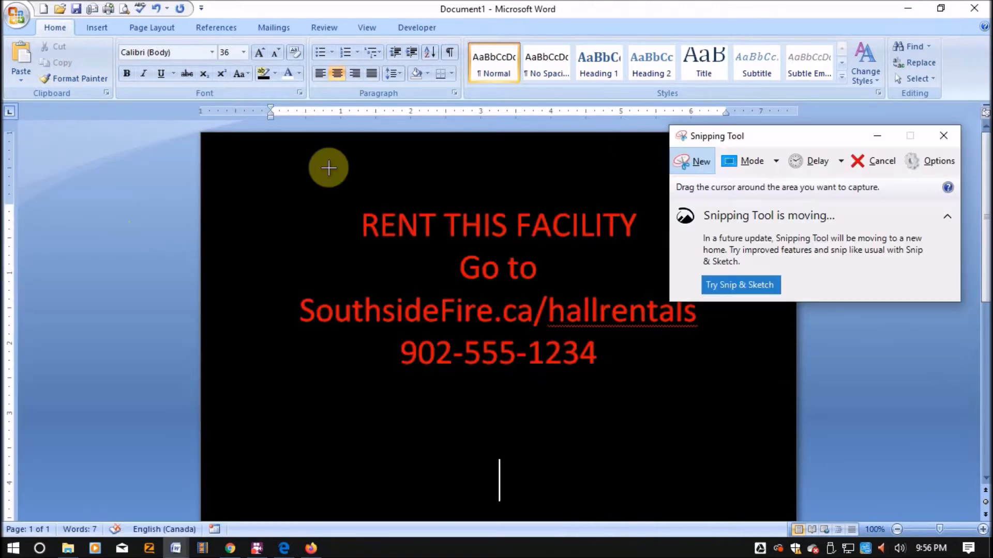
drag(258, 163, 741, 429)
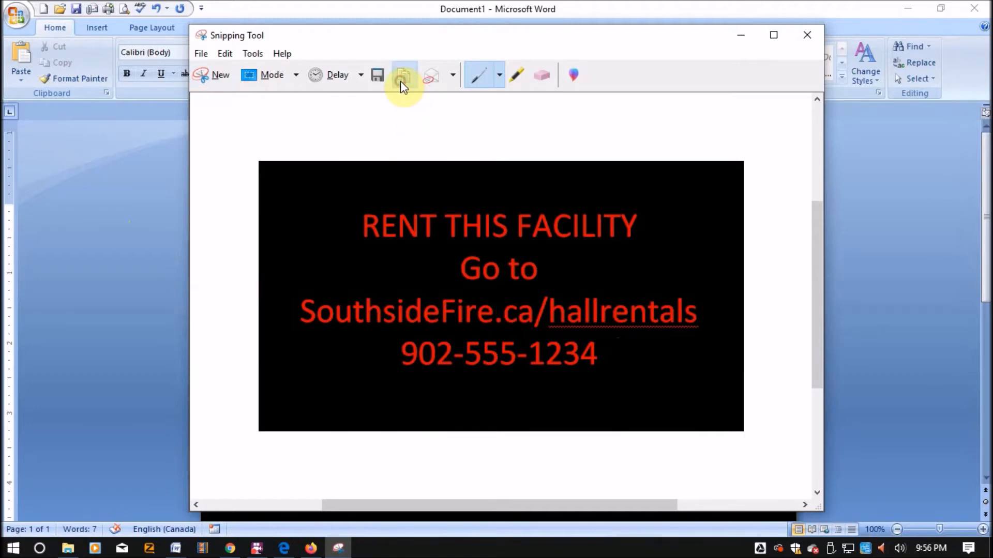
click(382, 78)
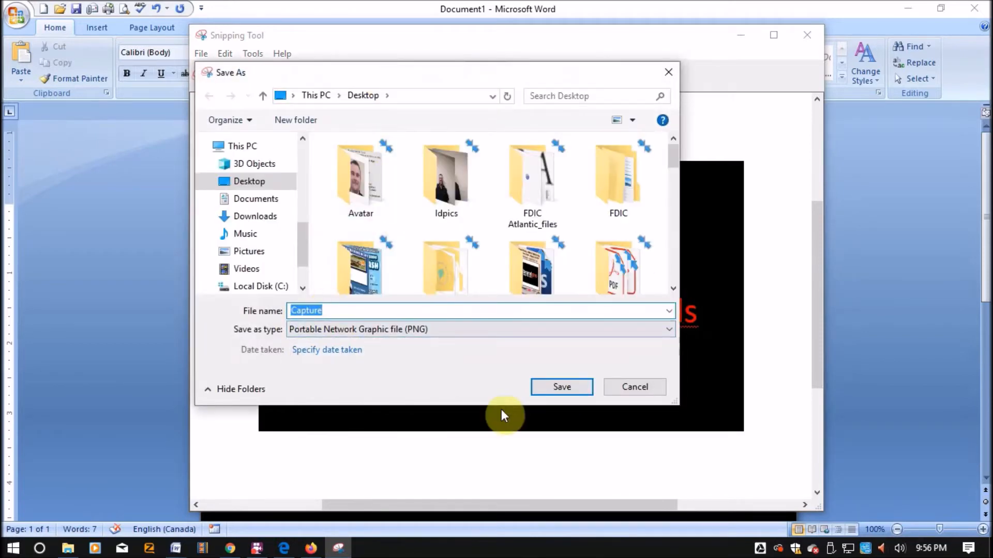
click(559, 388)
click(529, 275)
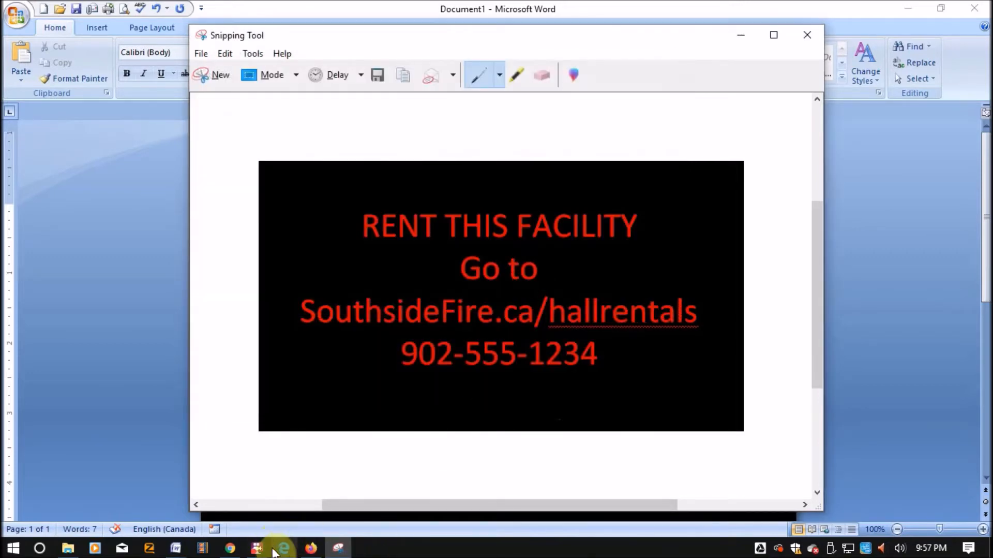
Switch back to the IamResponding dashboard in Chrome and add a Custom Image tile to Page 1 of the Non-Emergency layout
click(232, 550)
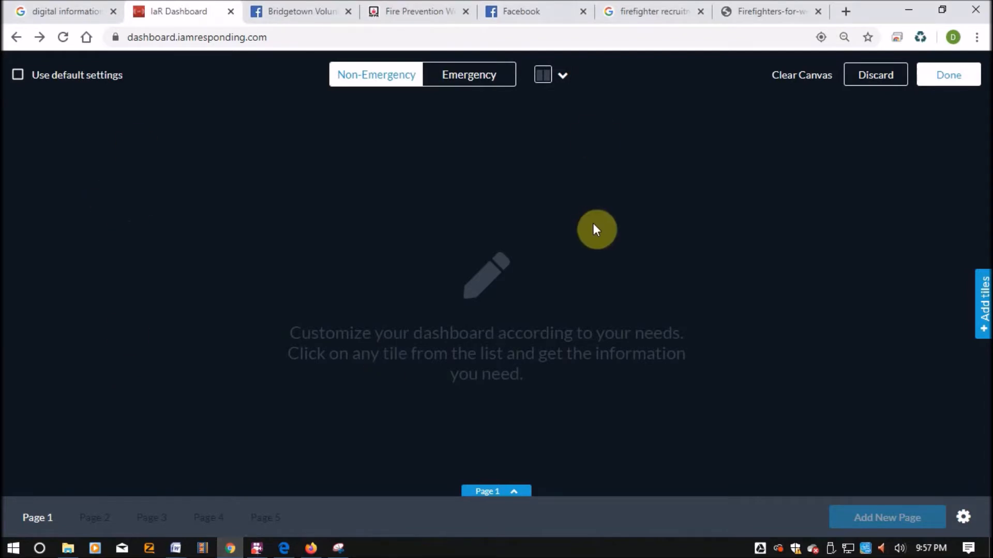
click(984, 297)
scroll(947, 419, down, 5)
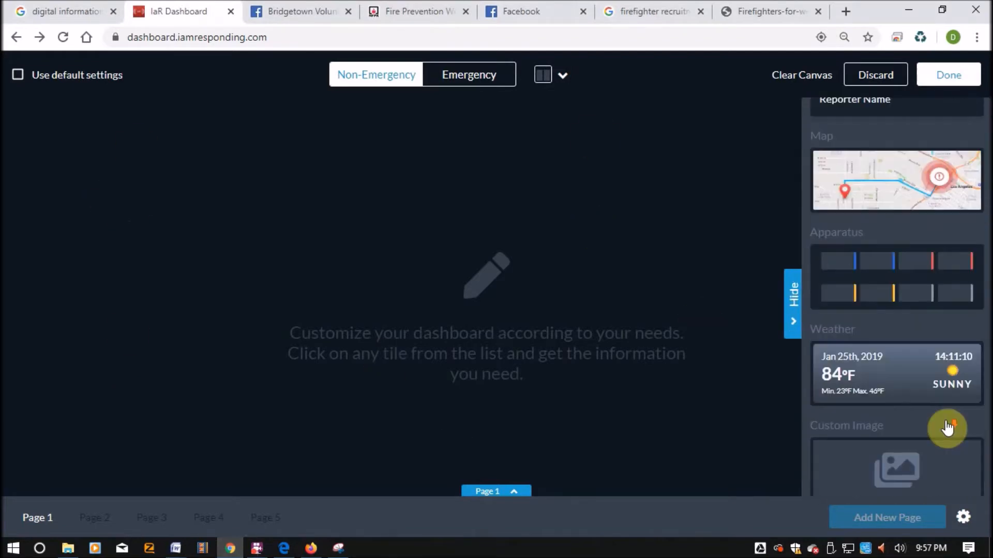
click(875, 396)
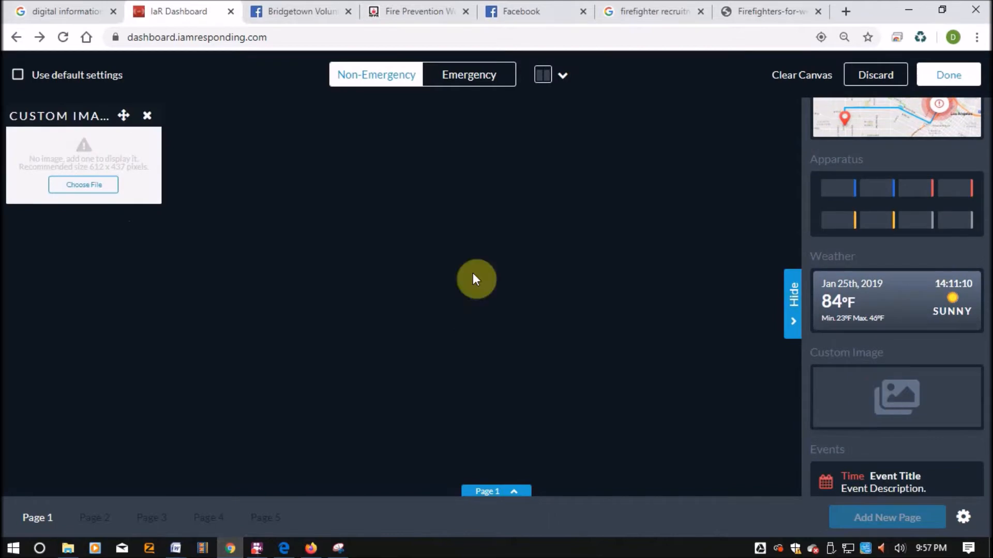
Choose Capture.PNG from the Desktop as the Custom Image tile's file, finding it with a search for CAPTURE
click(67, 187)
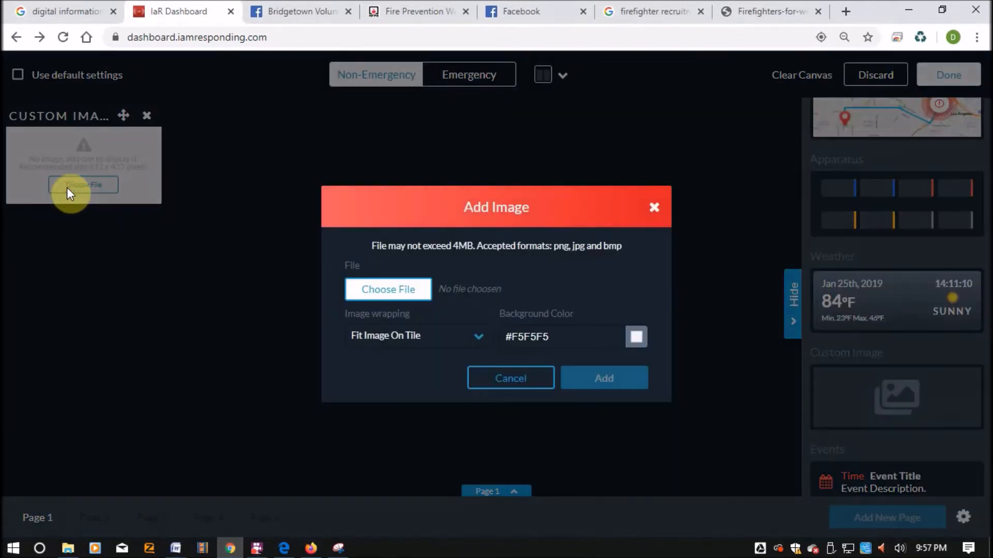
click(377, 309)
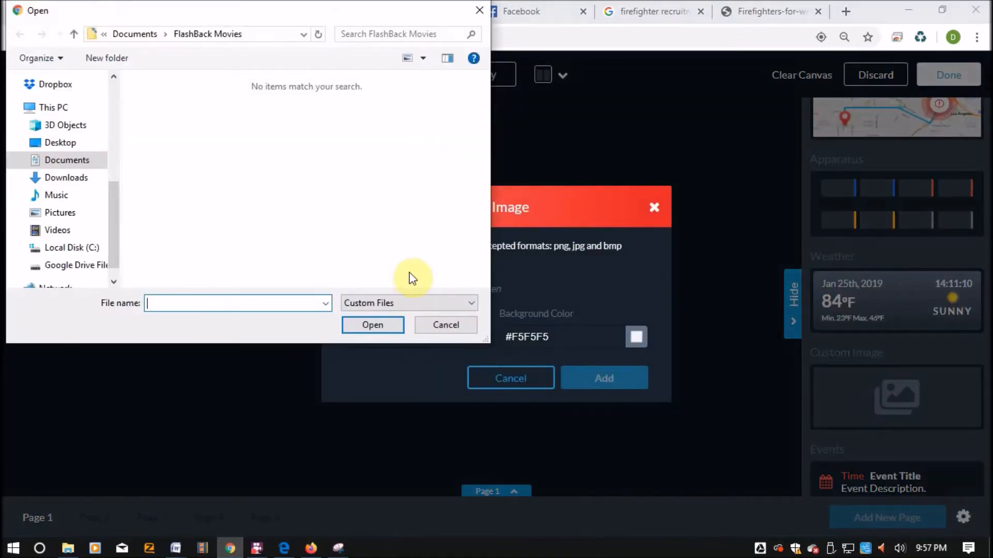
click(391, 35)
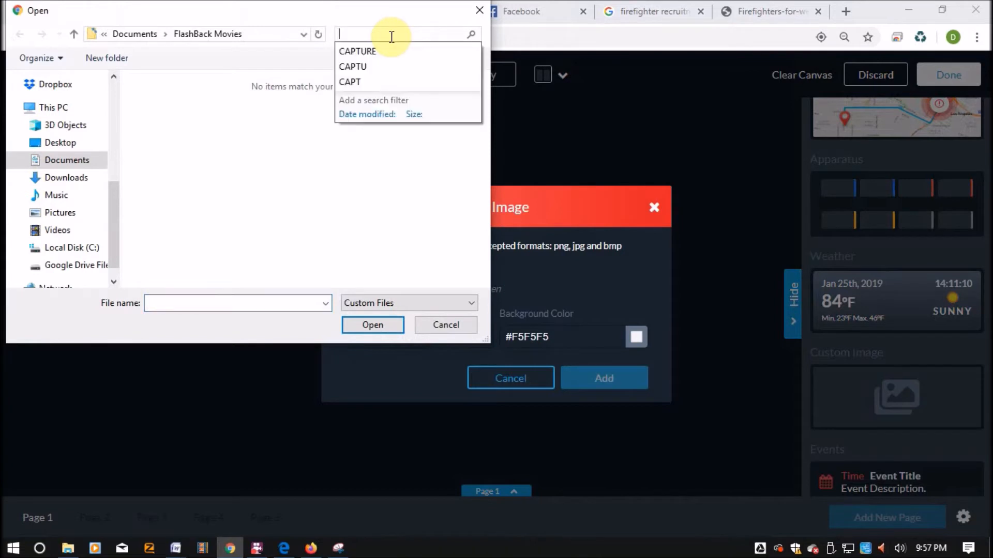
click(360, 55)
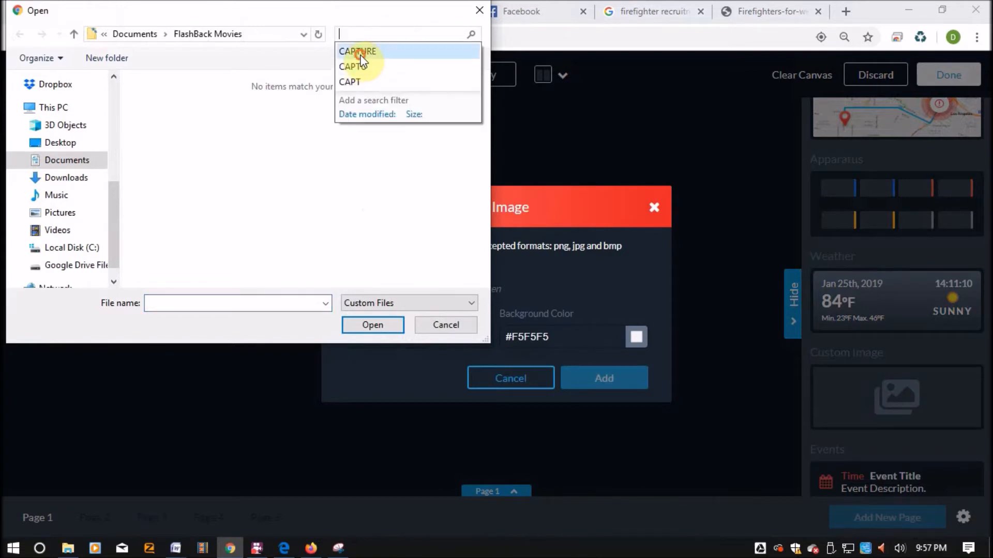
click(360, 54)
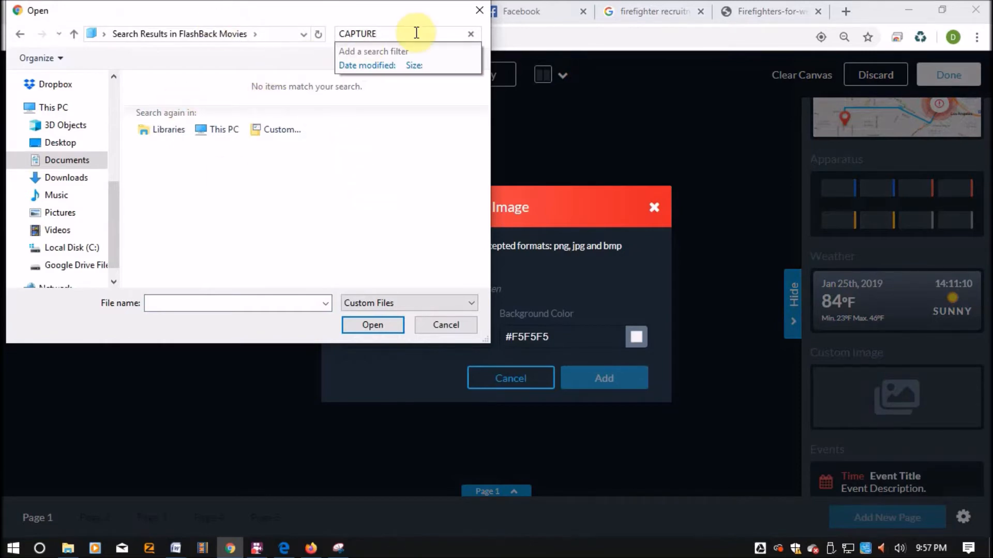
click(75, 143)
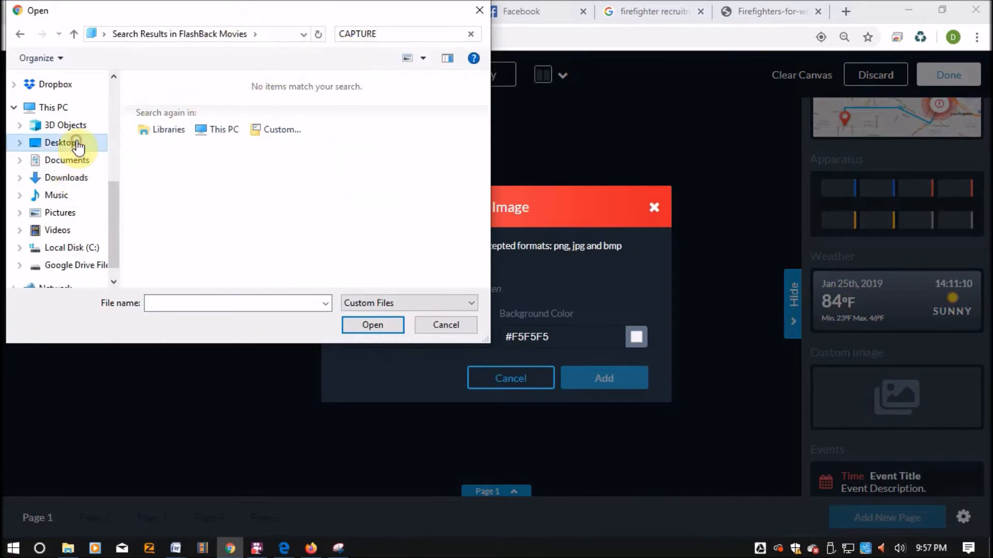
click(370, 33)
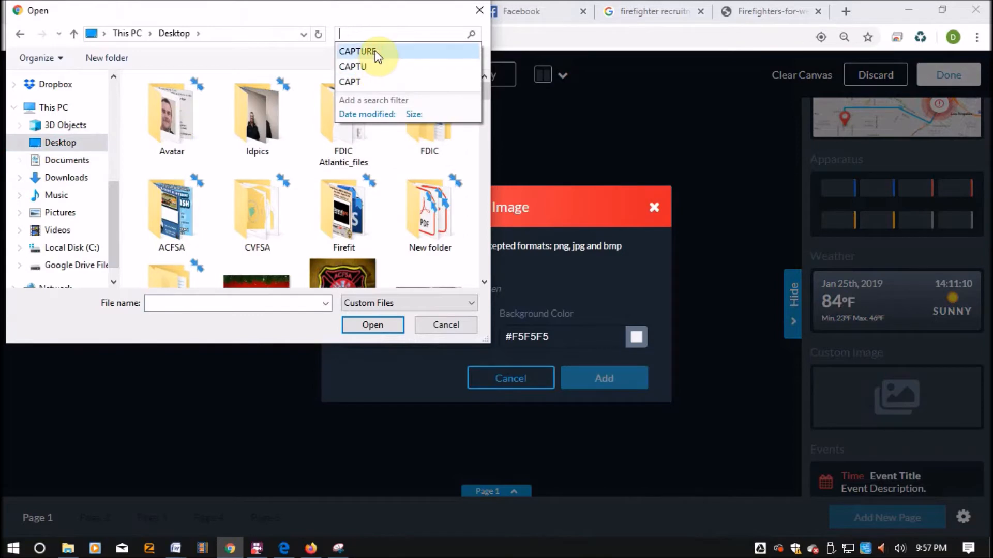
click(375, 51)
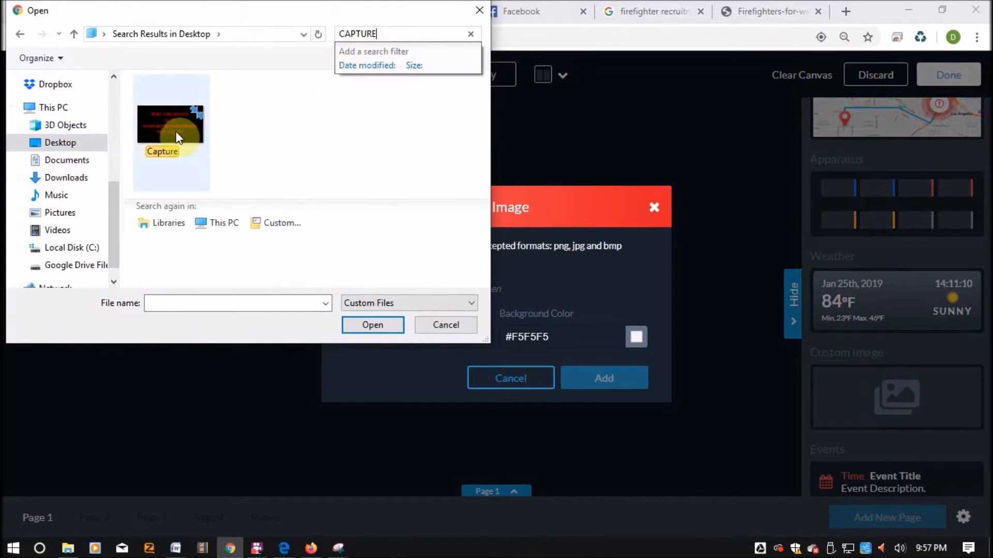
double_click(202, 151)
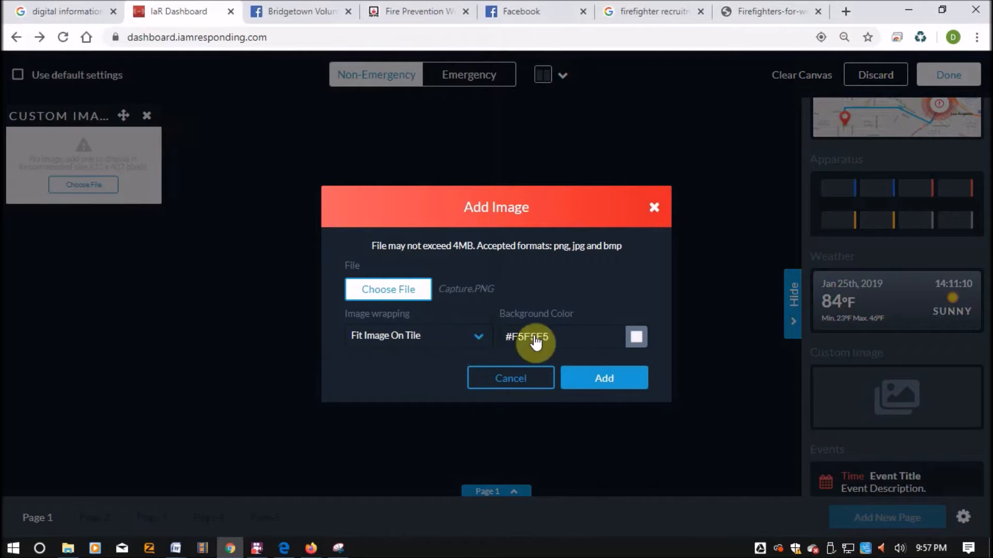
Set the image's background color to black (#000000) and add the image to the tile
click(636, 337)
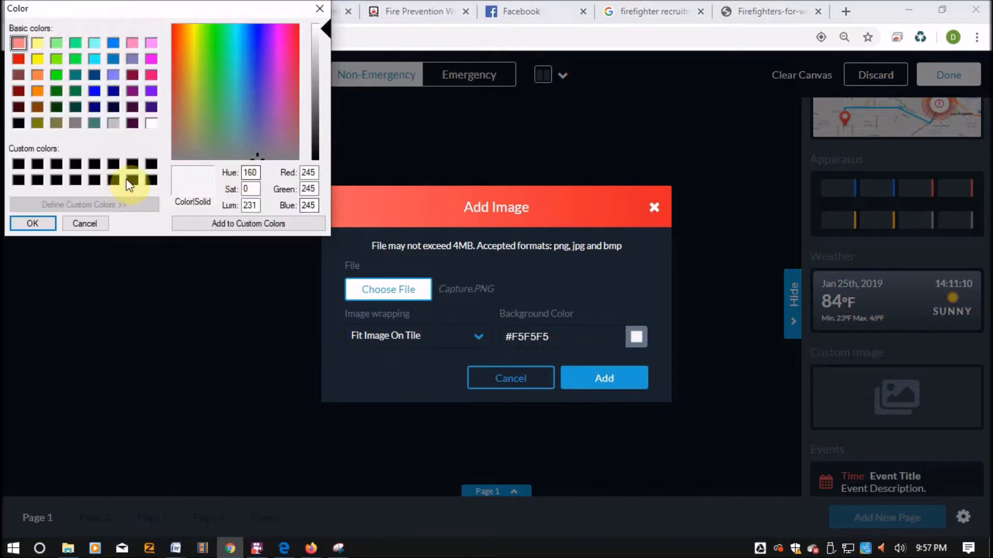
click(133, 180)
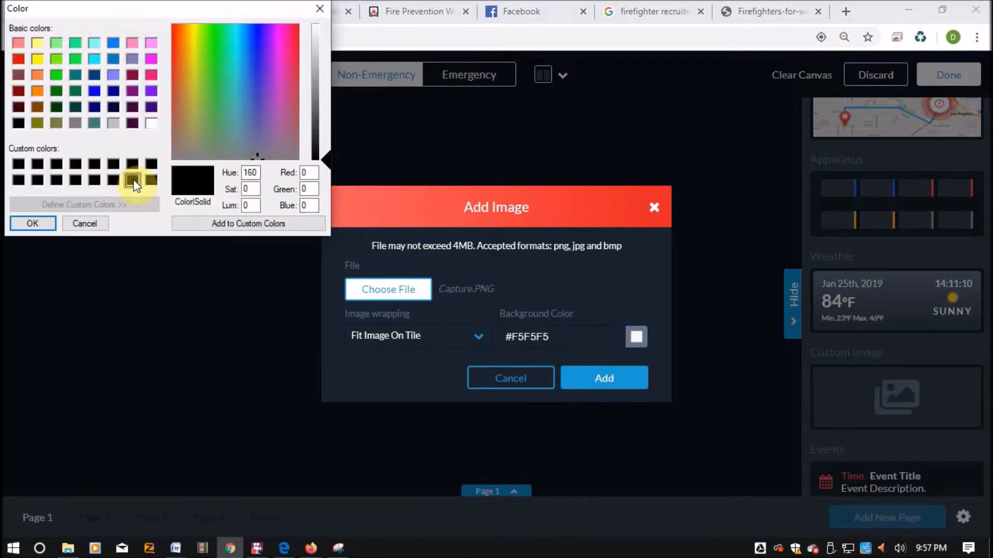
click(29, 227)
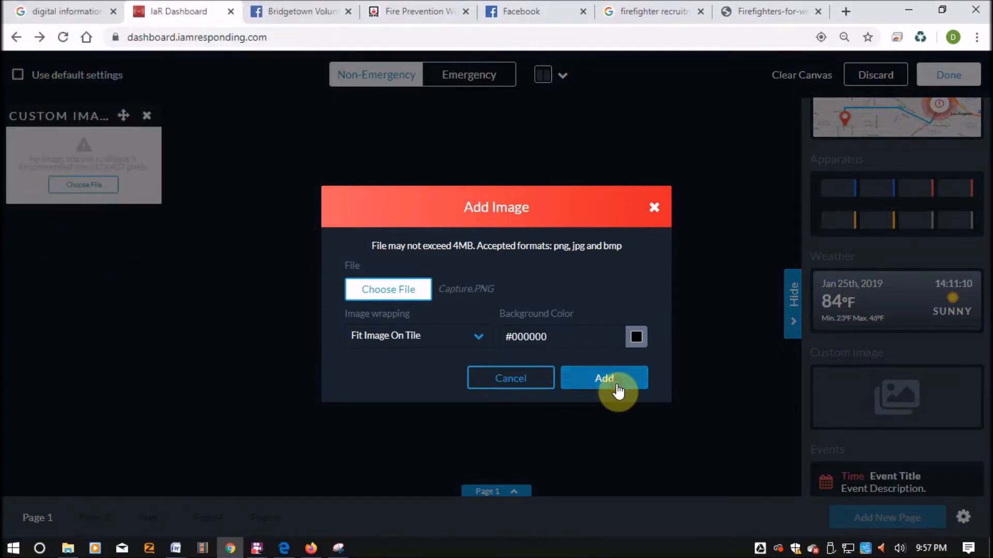
click(618, 392)
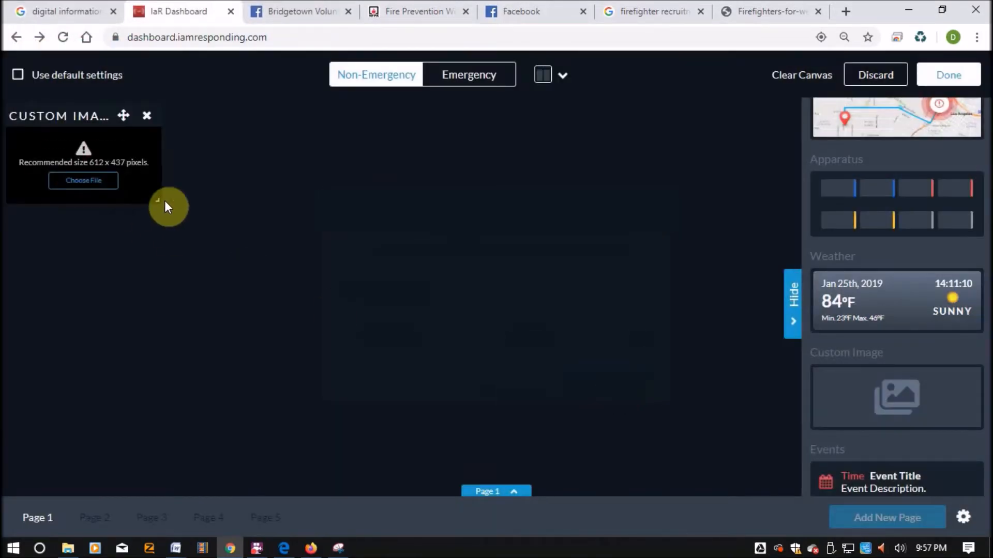
Enlarge the Custom Image tile to about a third of Page 1's width at full height, and hide the page bar and tile list
drag(157, 201, 347, 484)
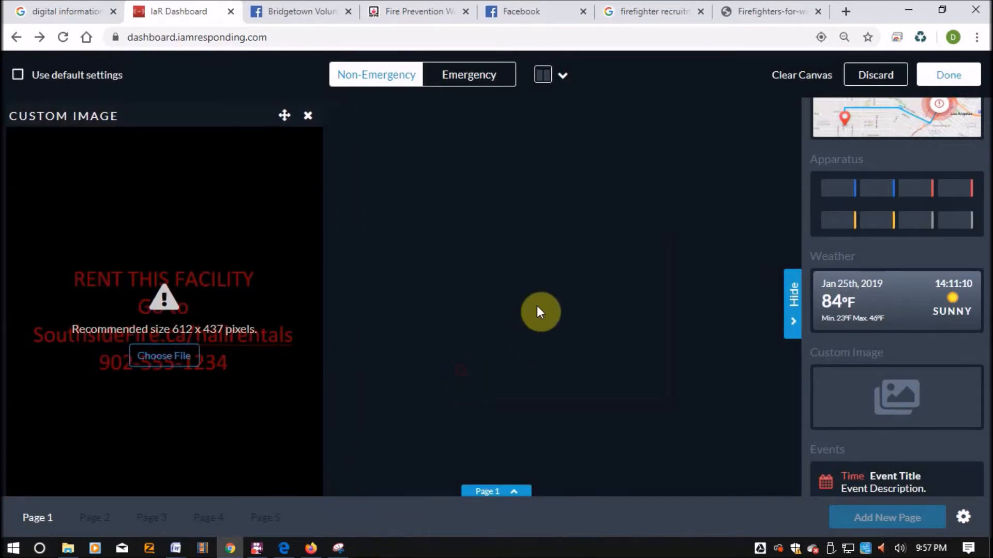
click(497, 496)
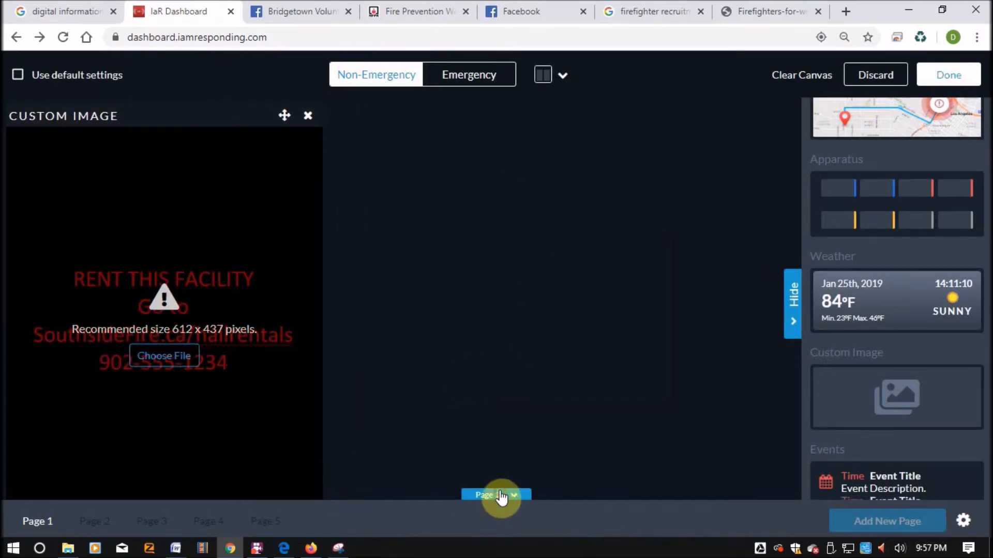
click(795, 283)
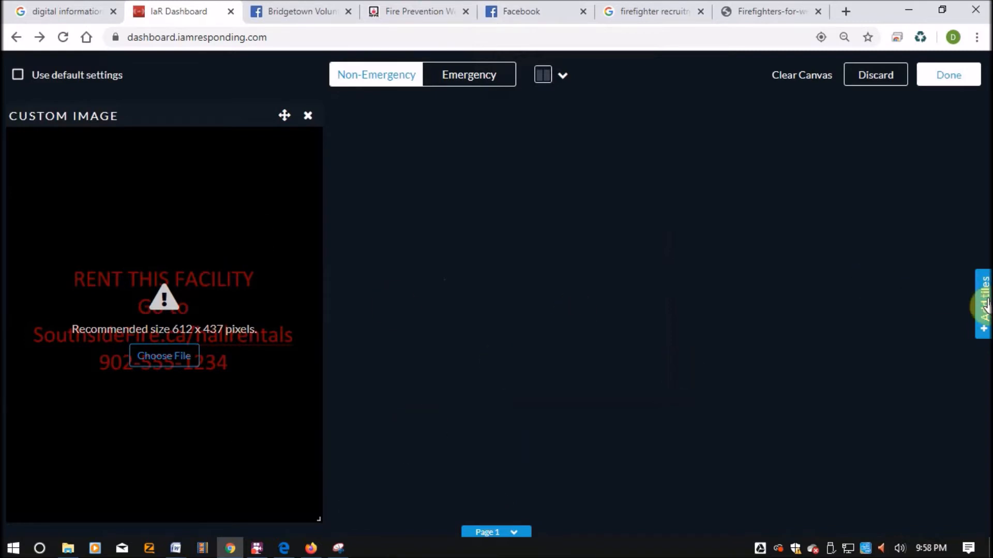
Go to Page 2 of the Non-Emergency layout and show the list of available tiles
click(496, 532)
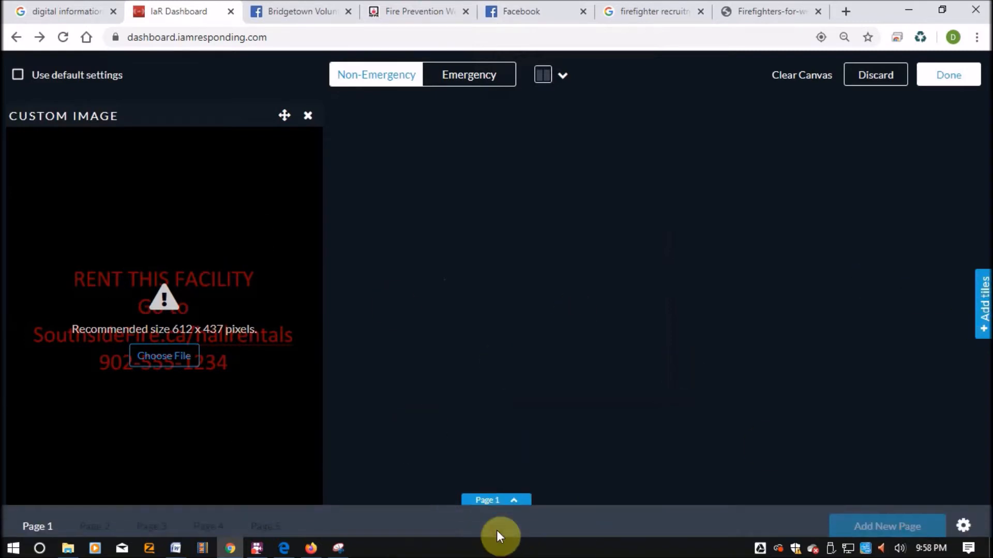
click(88, 519)
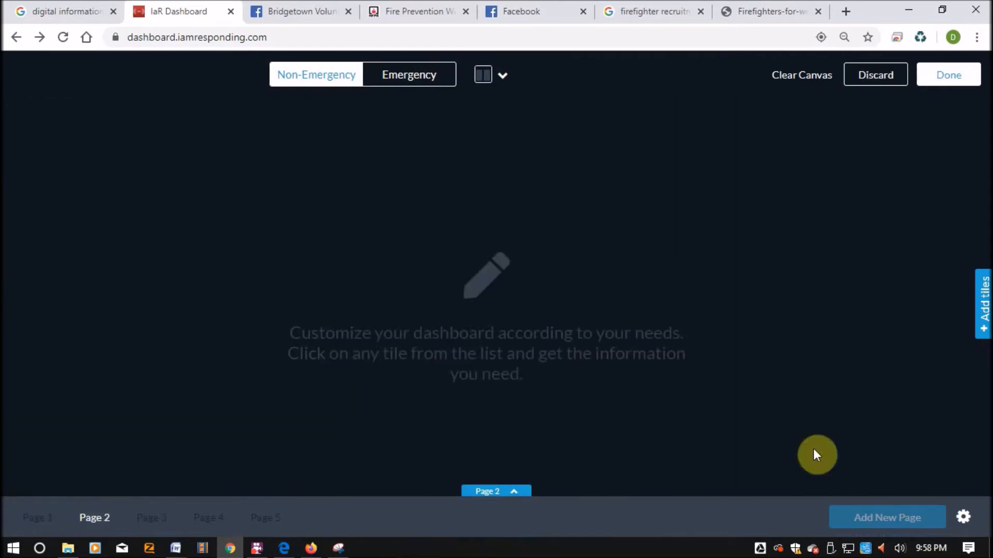
click(984, 305)
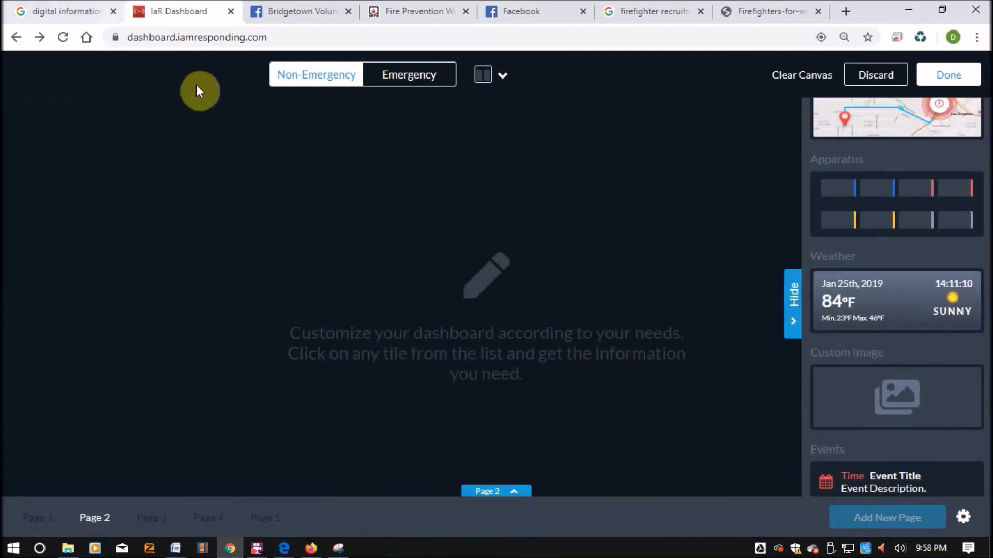
Switch to the Bridgetown Facebook photo and snip the whole Free Christmas Dinner poster with Snipping Tool
click(281, 19)
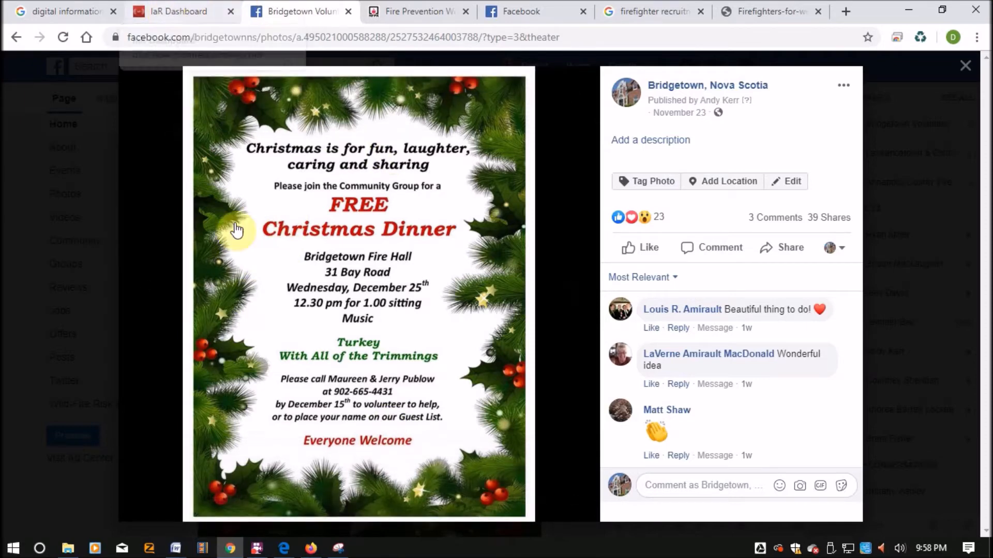
mouse_move(339, 549)
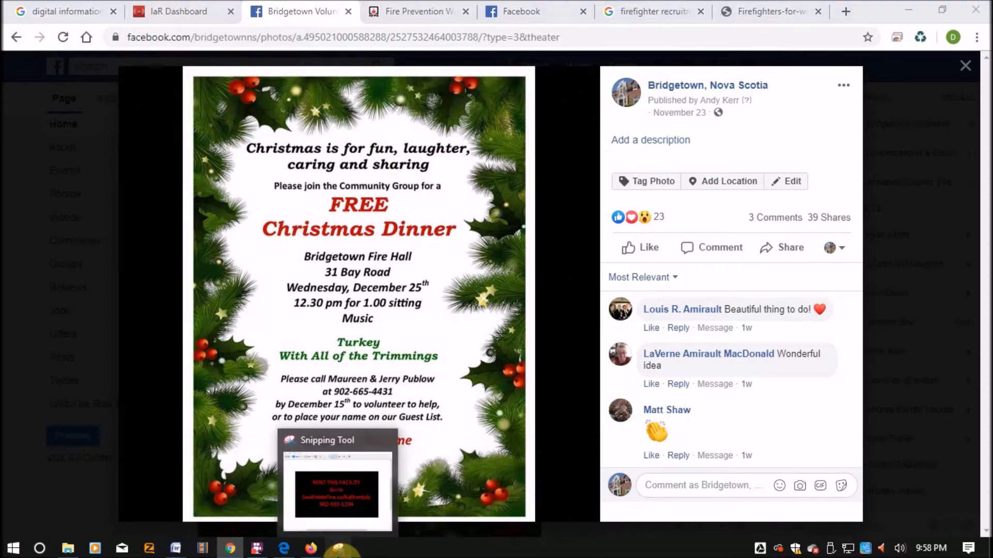
click(339, 549)
click(209, 75)
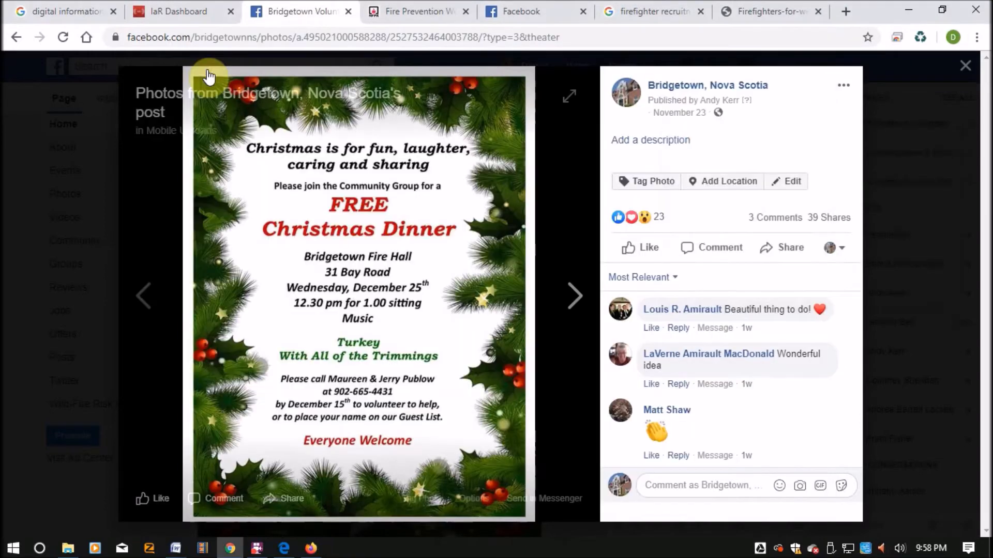
click(690, 161)
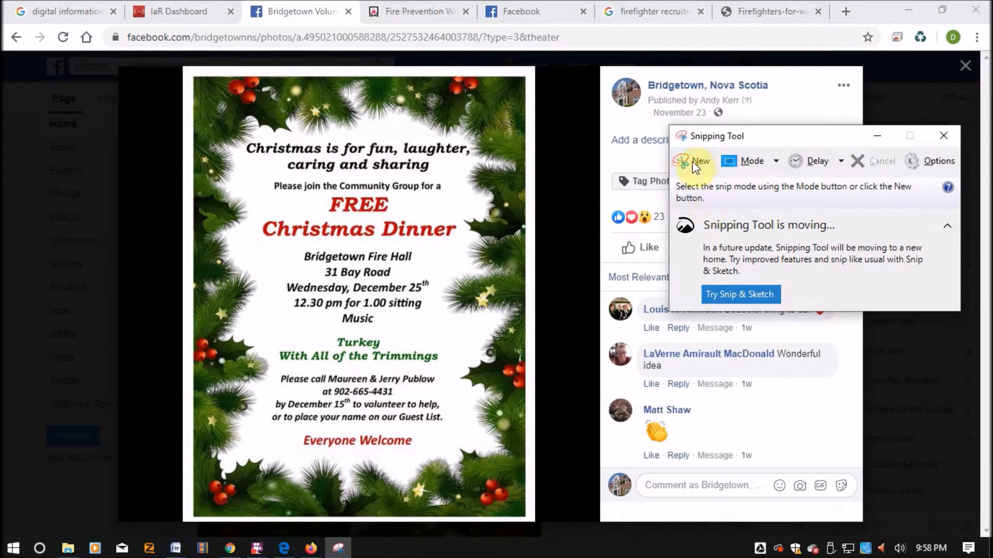
click(694, 164)
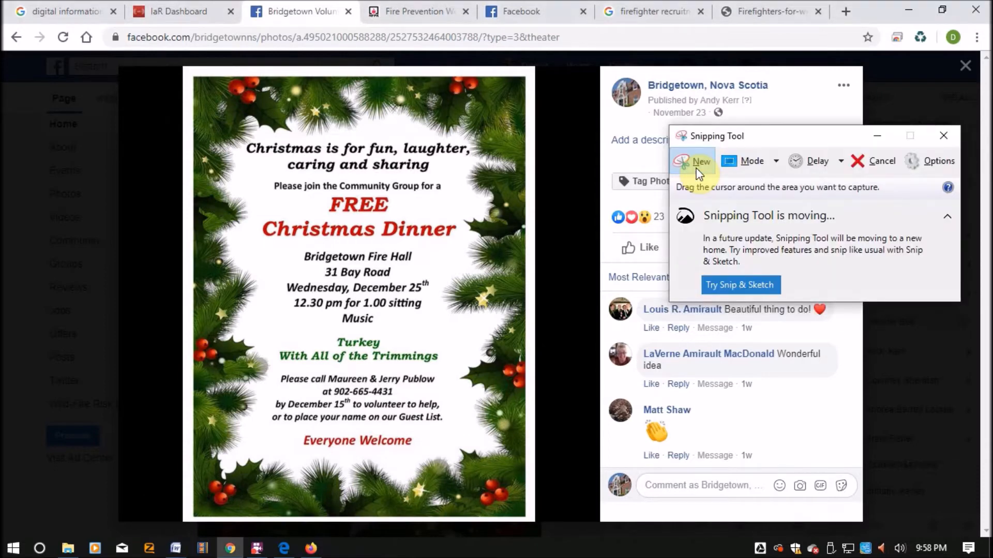
click(696, 168)
click(707, 165)
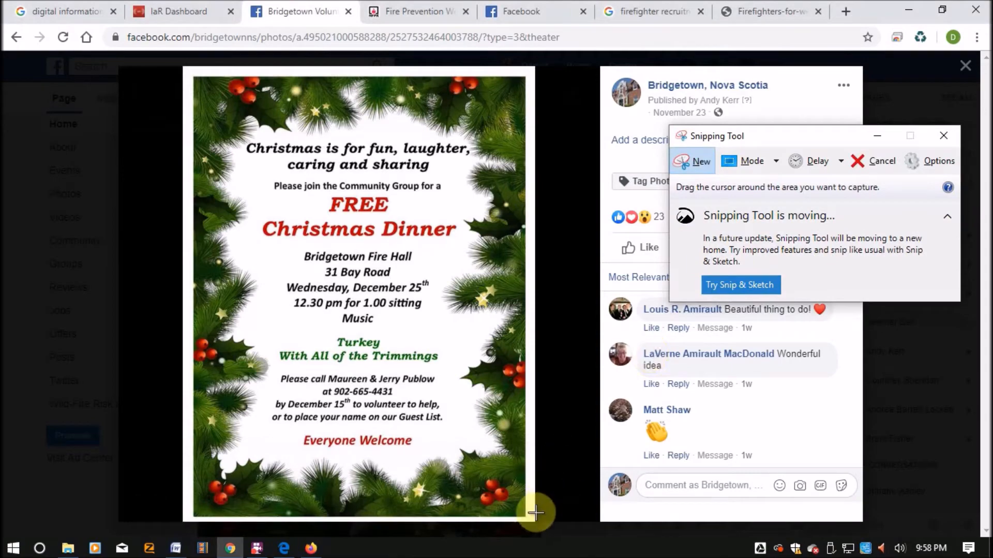
drag(535, 519, 182, 66)
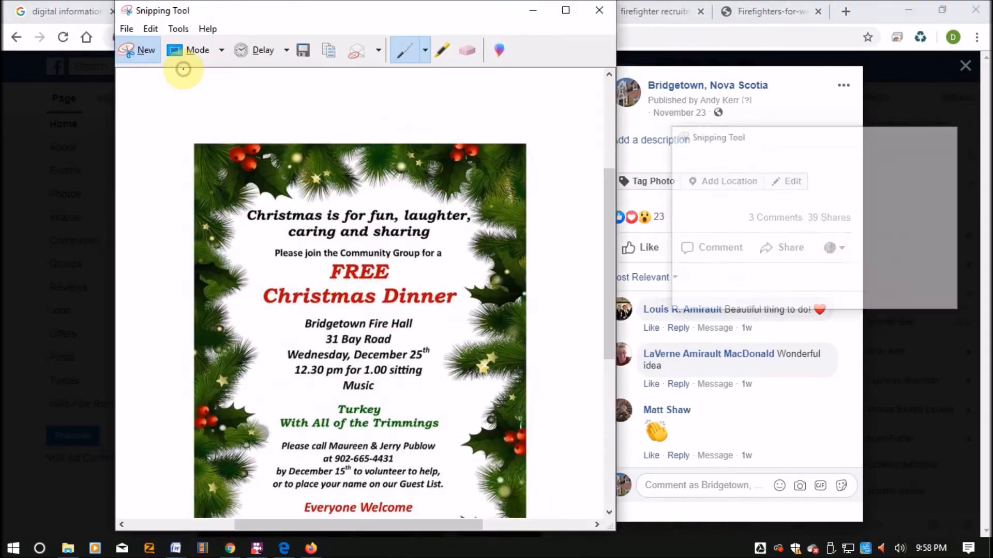
Save the poster snip to the Desktop as the PNG file Capture, replacing the existing file
click(302, 49)
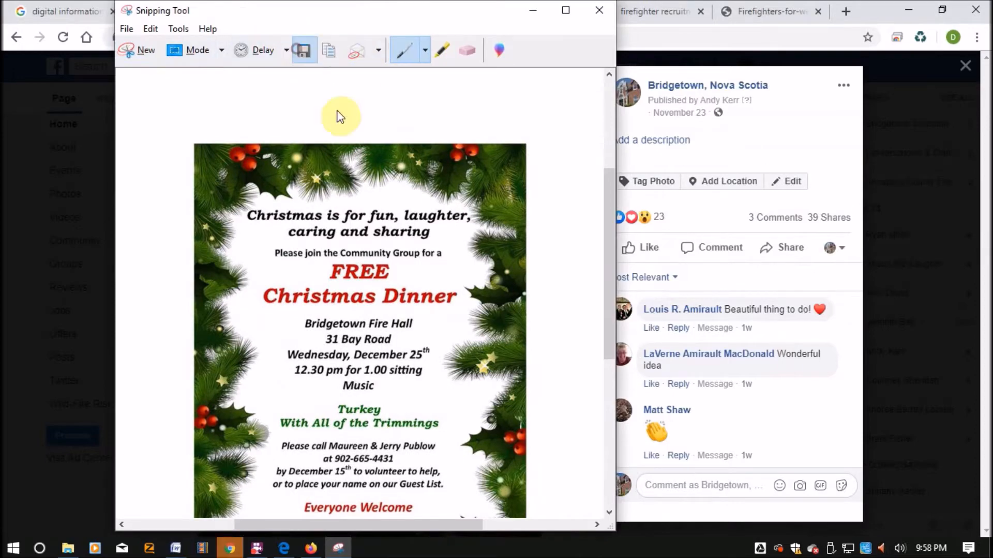
click(466, 359)
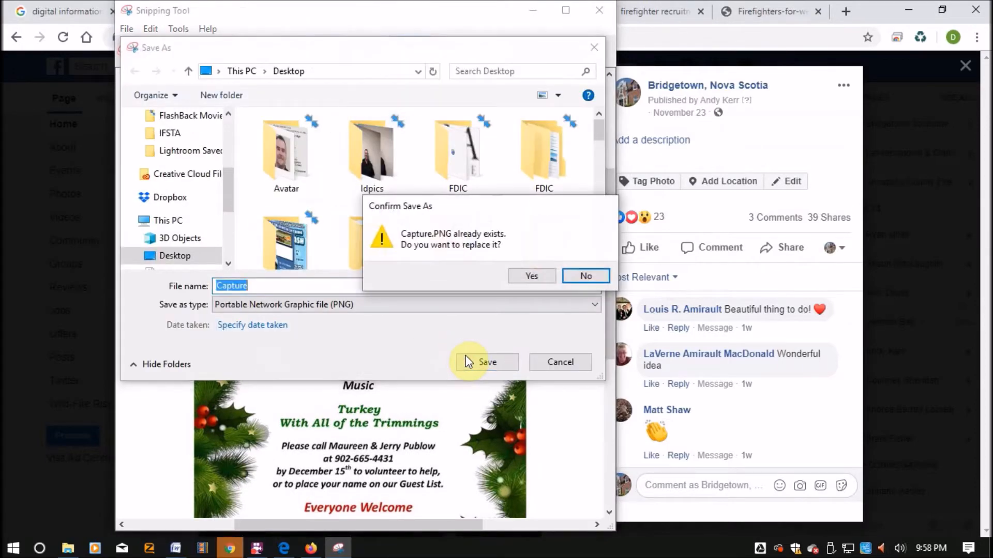
click(533, 275)
Close the digital information board image search and add a Custom Image tile to the dashboard's Page 2
click(45, 12)
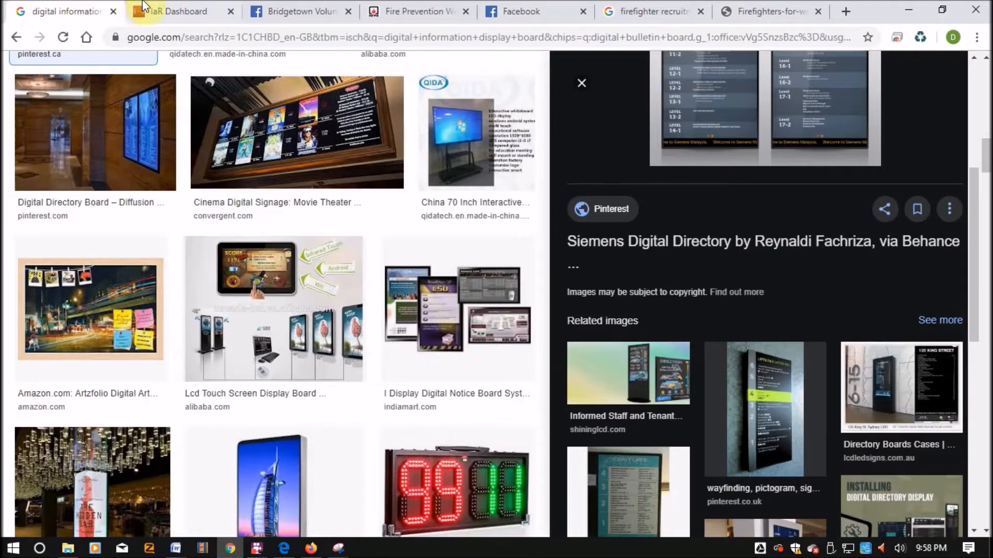
click(113, 10)
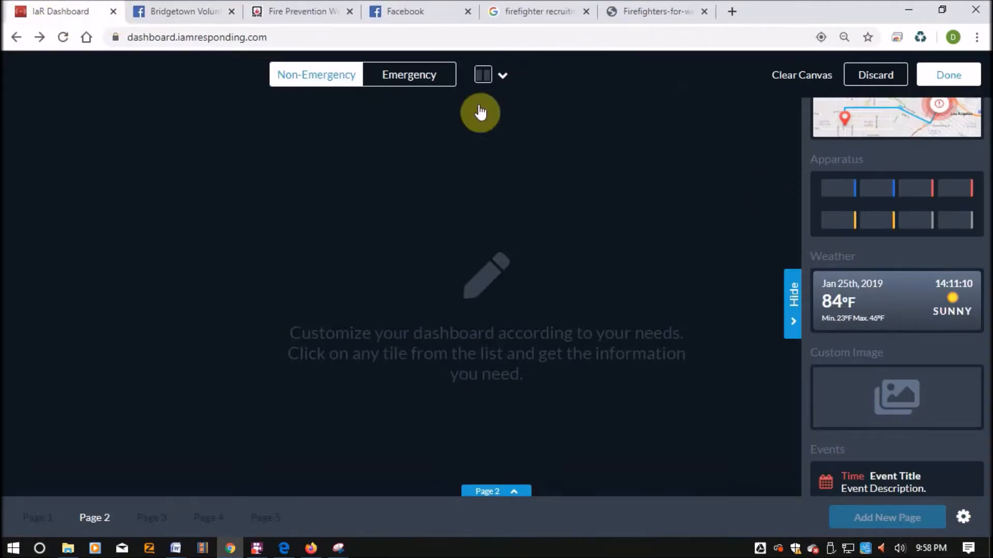
click(873, 414)
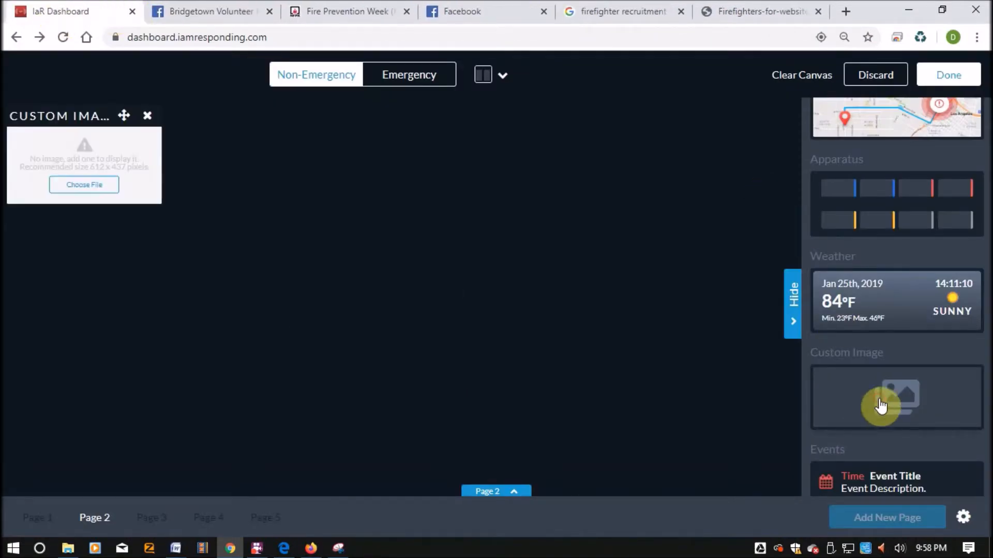
Fill the new tile with Capture.PNG from the Desktop, finding it with a search for CAPTURE and keeping Fit Image On Tile
click(92, 186)
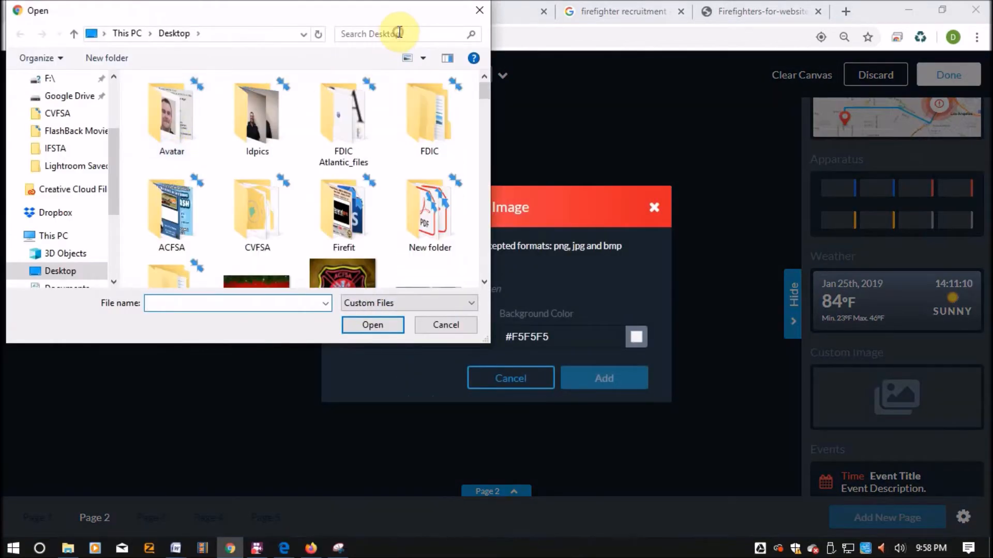
click(399, 33)
click(391, 45)
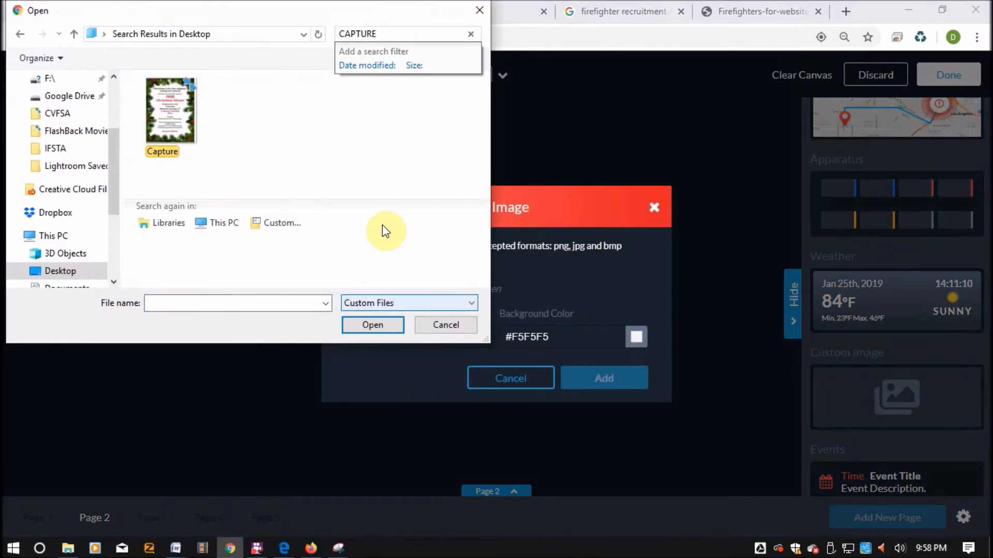
click(171, 124)
click(401, 333)
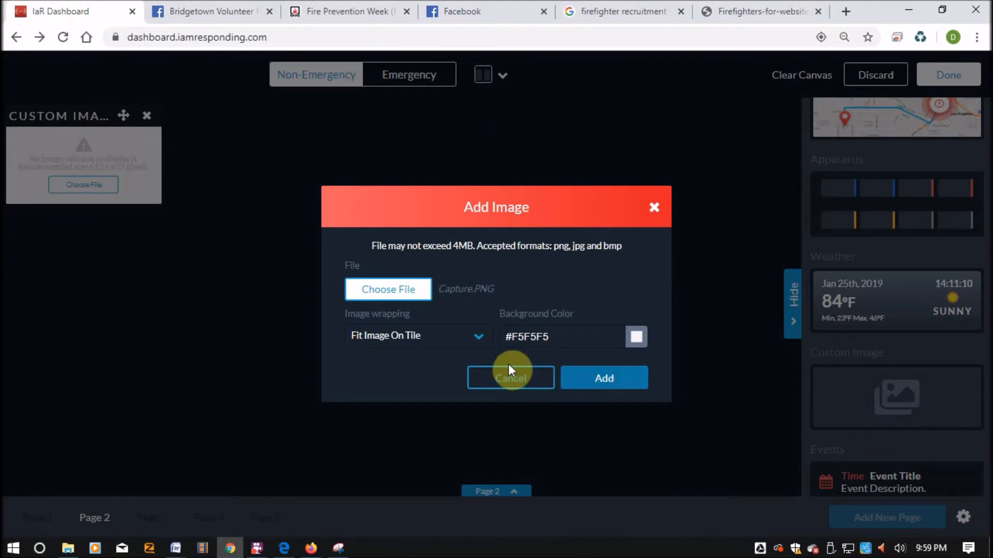
click(600, 385)
Enlarge the Christmas dinner tile to about a third of Page 2's width at full height, and hide the page bar and tile list
drag(152, 200, 312, 502)
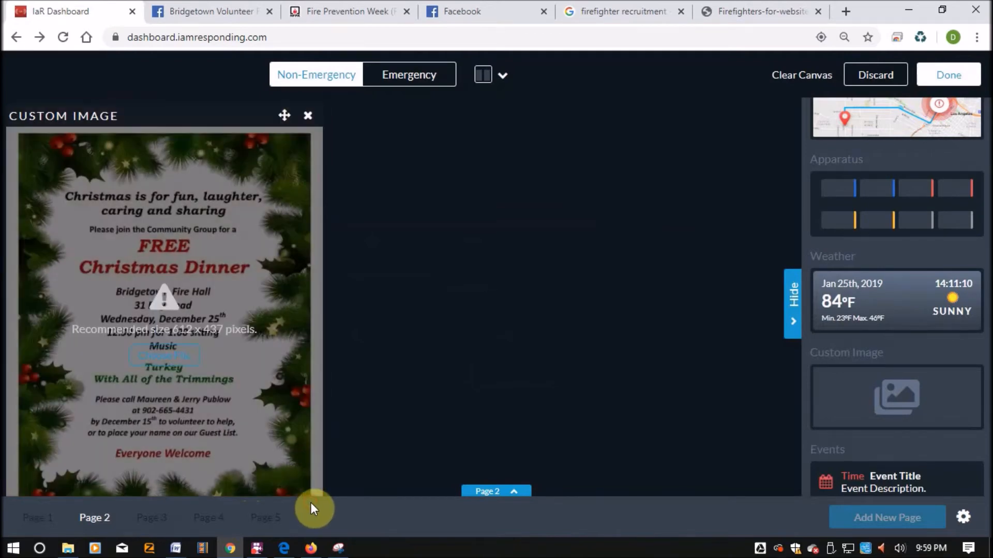
click(485, 492)
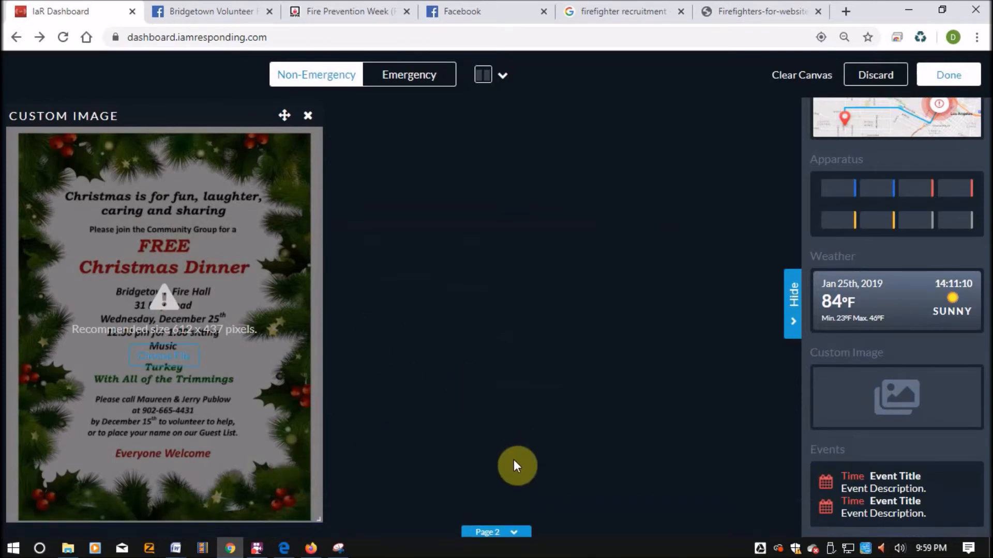
click(787, 308)
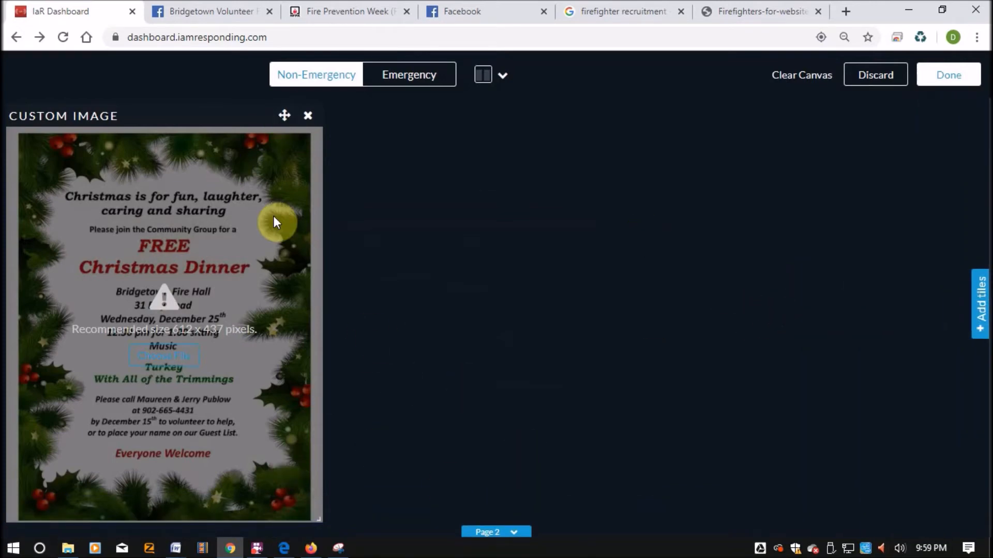
Add a second Custom Image tile to Page 2 and fill it with season_greetings.jpg from the Desktop
click(984, 320)
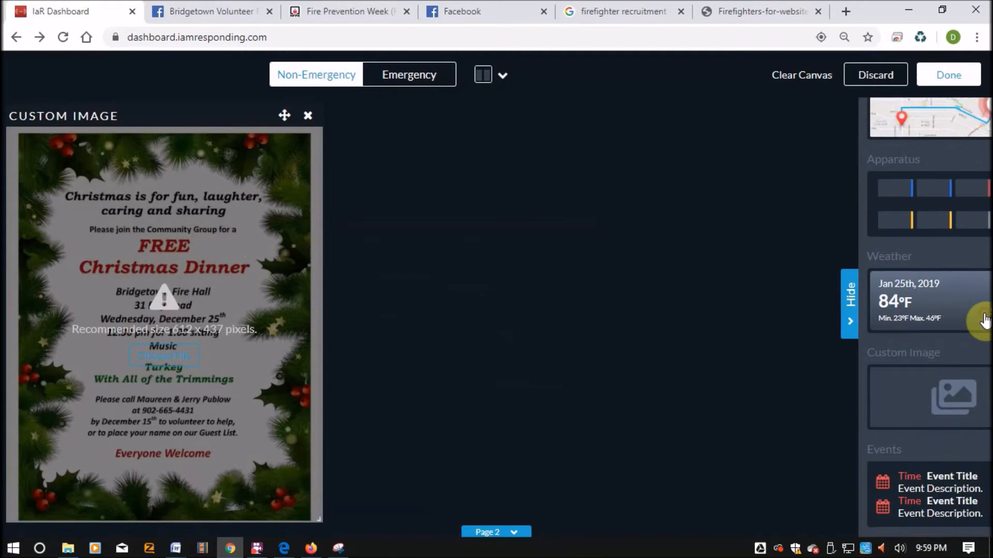
click(842, 411)
click(421, 186)
click(417, 288)
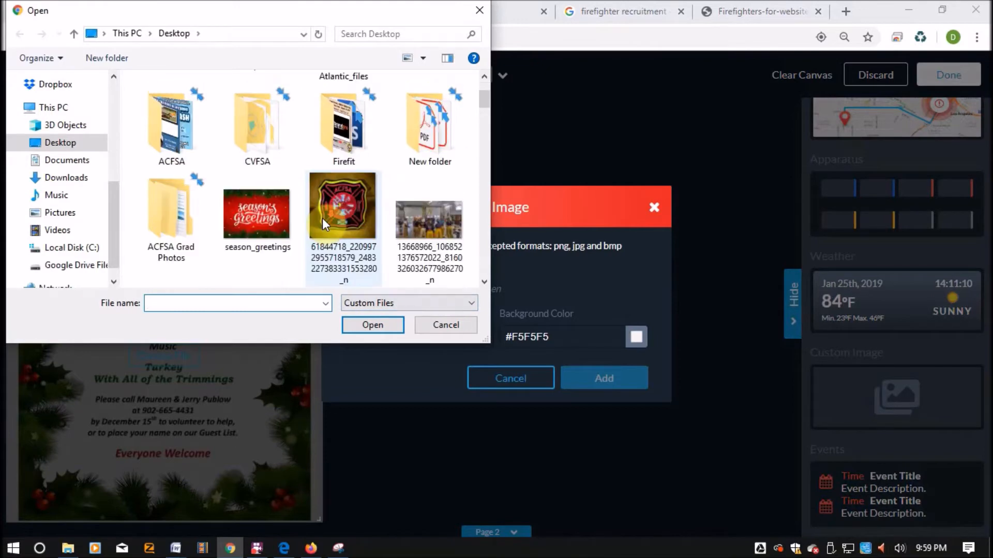
scroll(322, 218, down, 2)
click(249, 122)
click(383, 324)
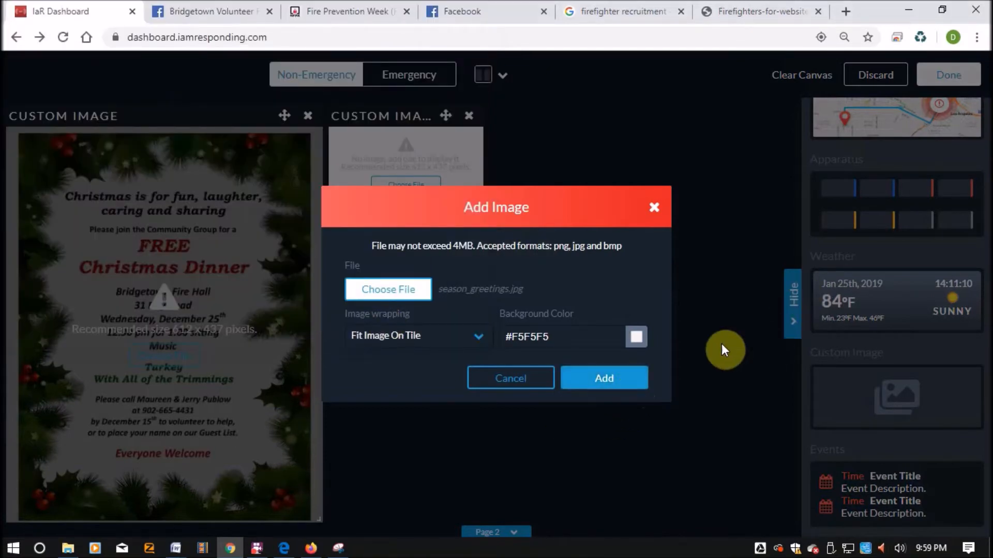
click(621, 383)
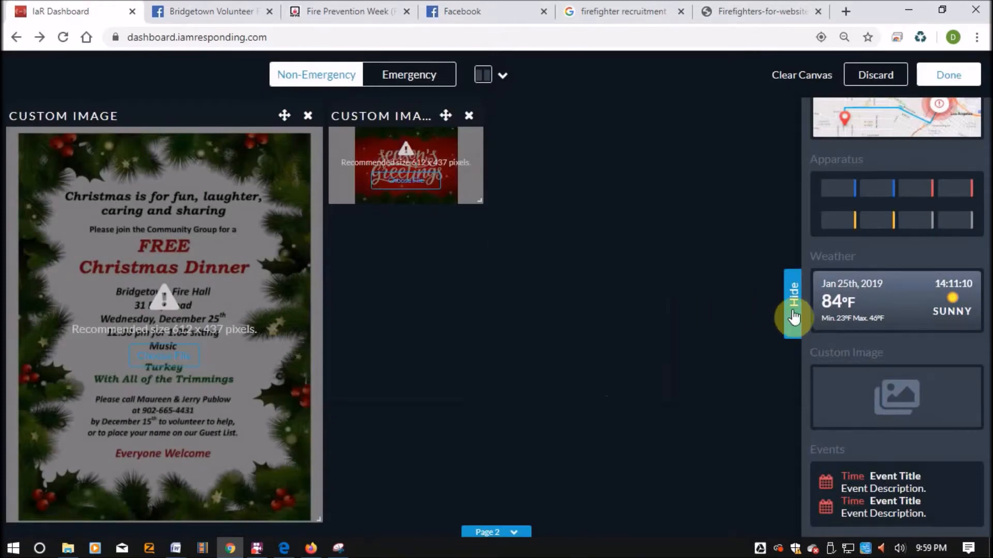
Hide the tile list and enlarge the season's greetings tile to about a third of the page's width and half its height
click(794, 316)
drag(480, 202, 577, 318)
drag(585, 315, 639, 354)
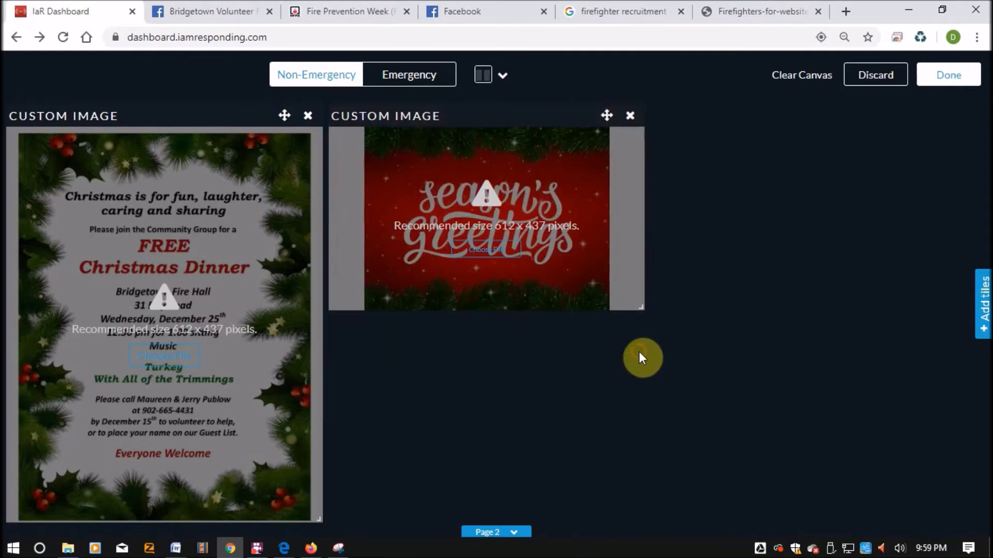
Change the season's greetings tile's image wrapping to Fill Image On Tile and apply it
click(496, 259)
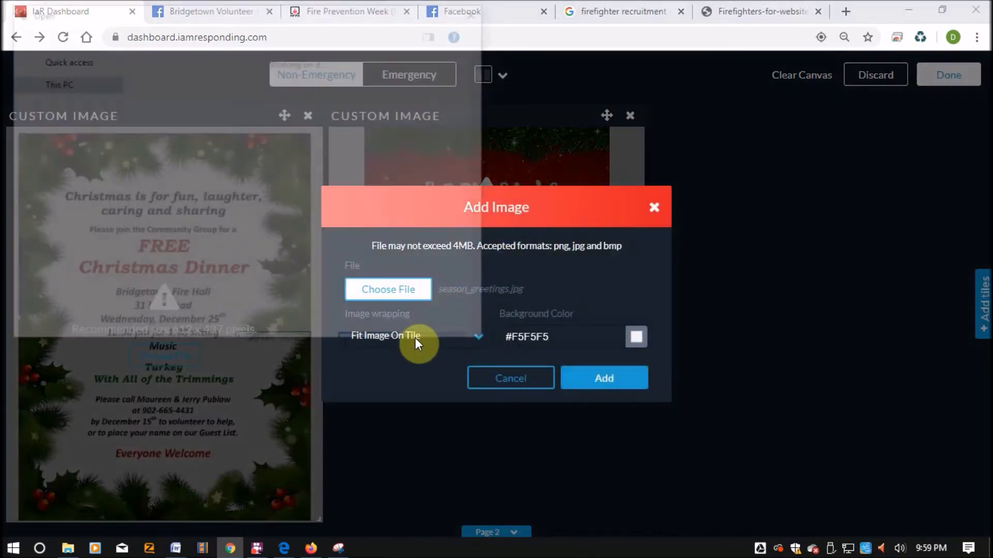
click(437, 329)
click(434, 339)
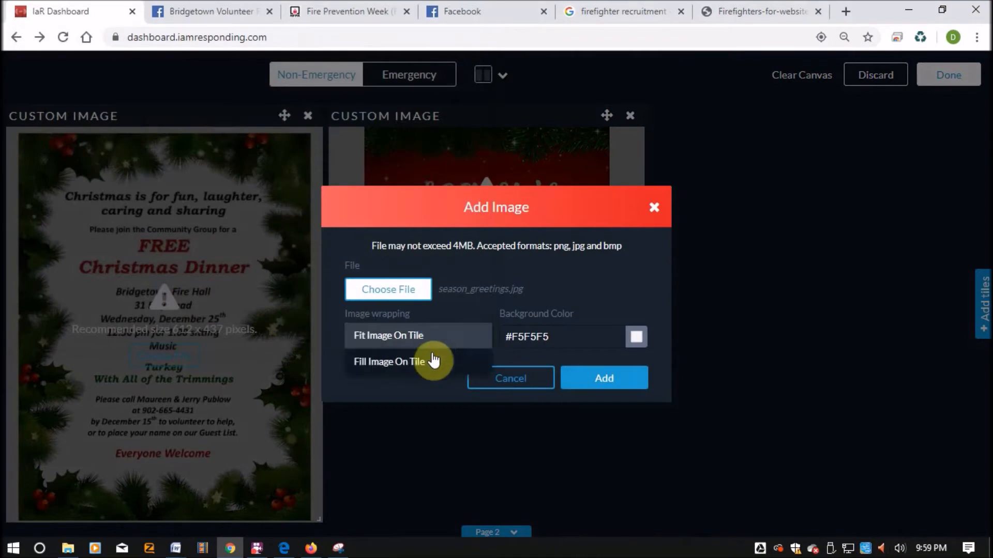
click(429, 349)
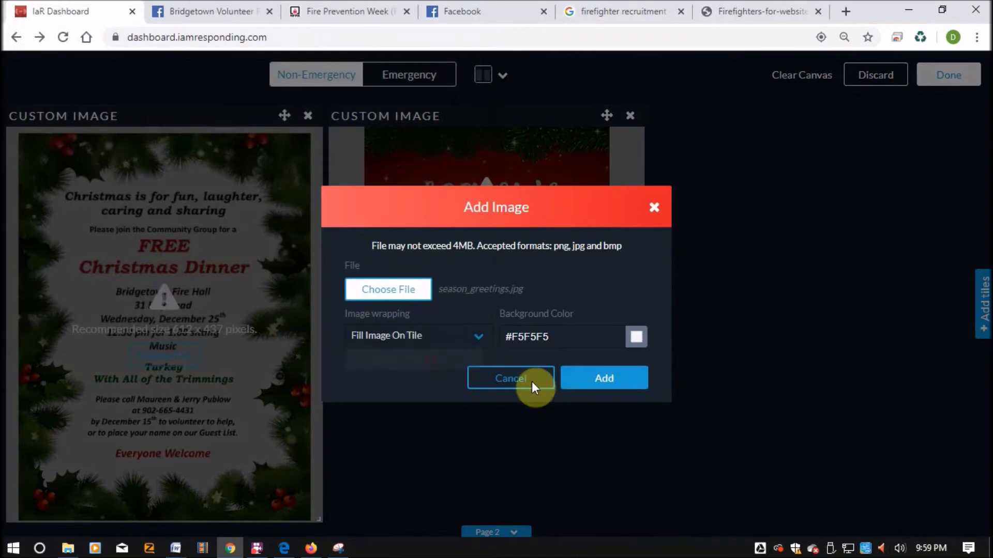
click(588, 387)
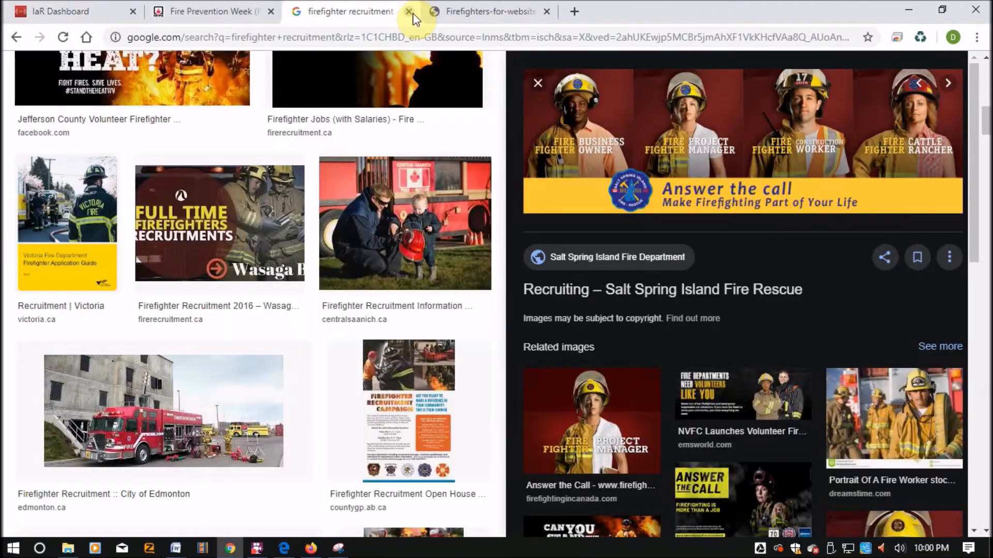
Open the dashboard's empty Page 3, and snip the Fire Prevention Week page's banner of the family at the table with Snipping Tool
click(95, 14)
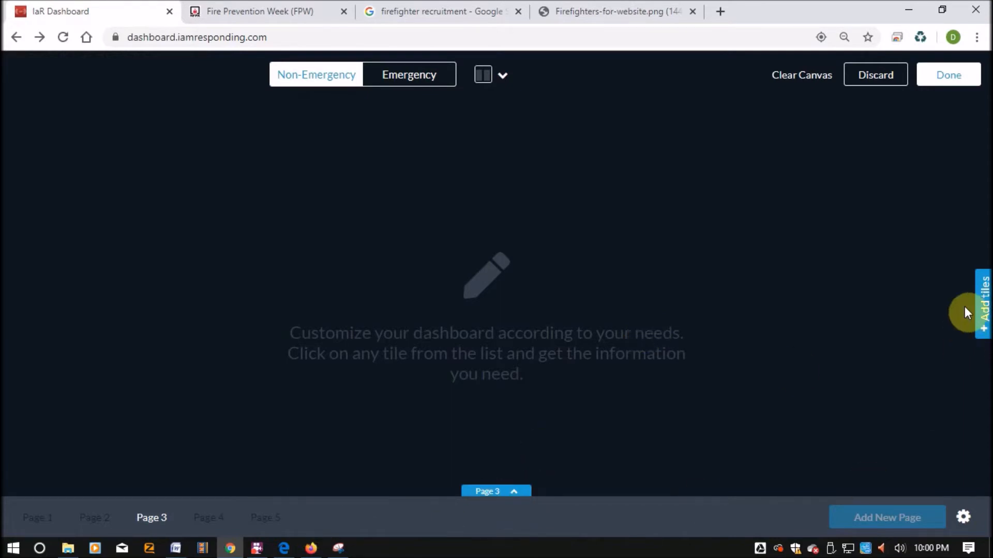
click(222, 13)
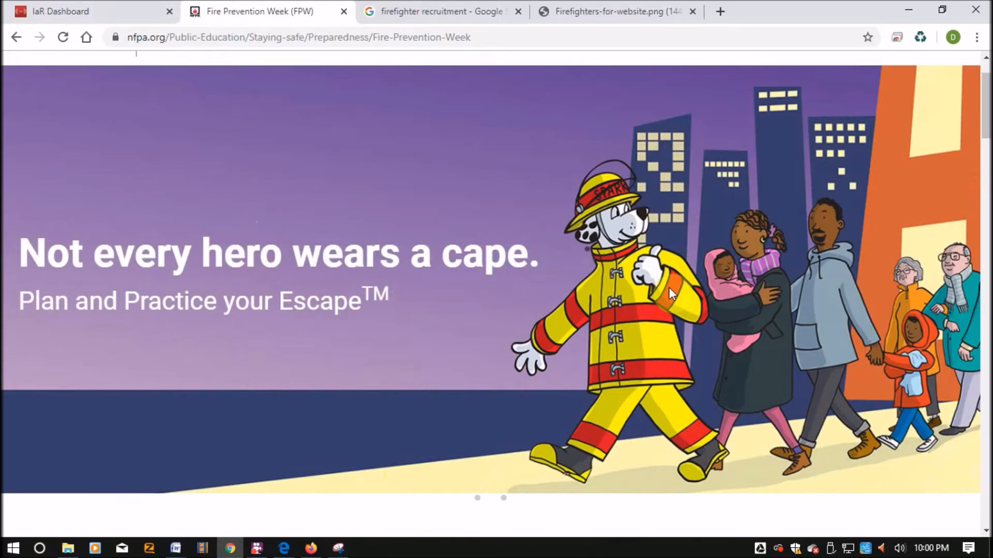
click(478, 499)
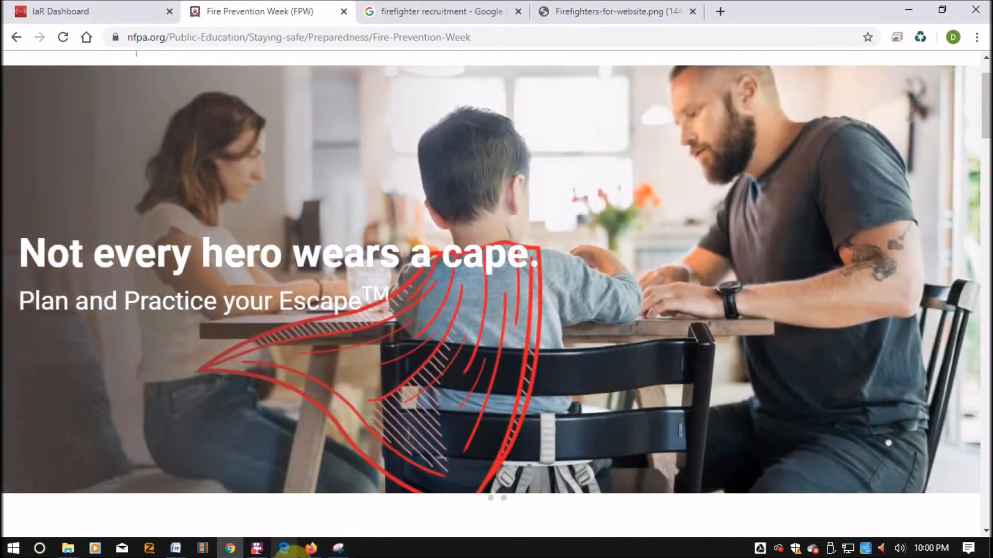
click(338, 548)
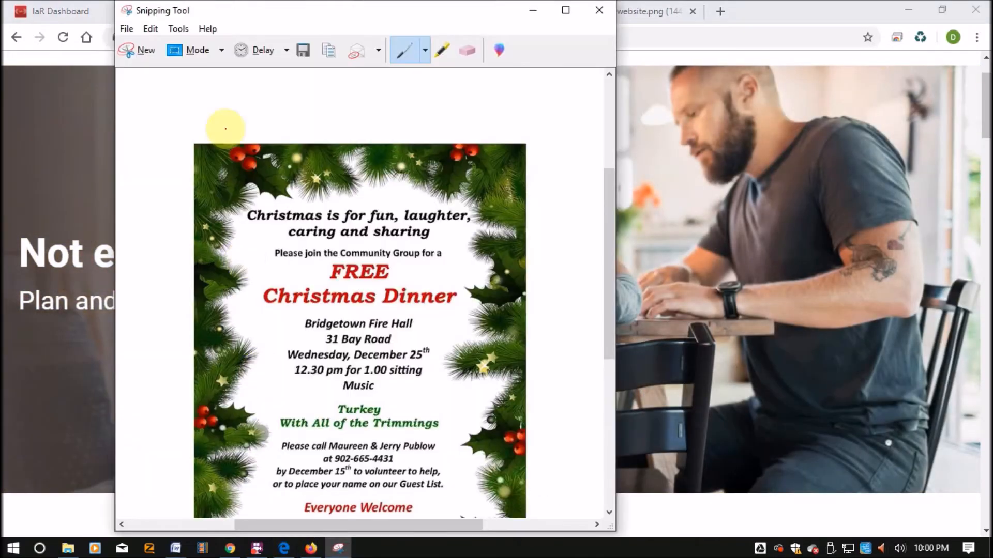
click(149, 47)
drag(5, 68, 969, 488)
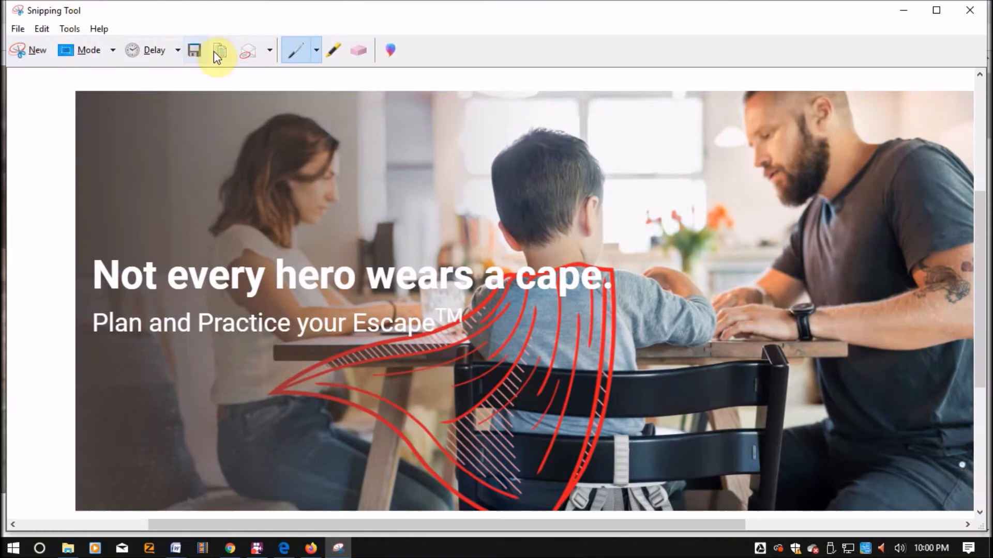
Save the family banner snip to the Desktop as Capture in PNG format, replacing the existing file, and minimize Snipping Tool
click(194, 50)
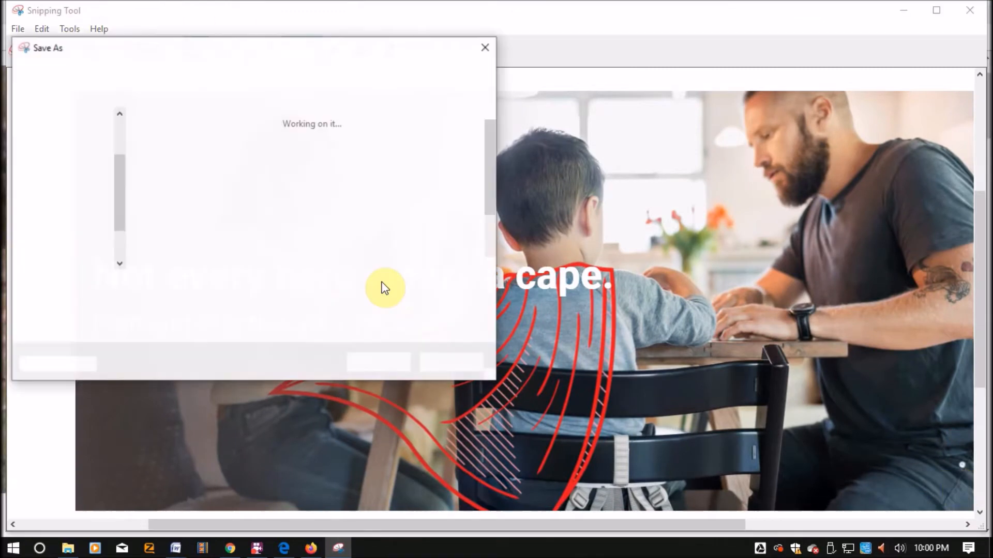
click(388, 369)
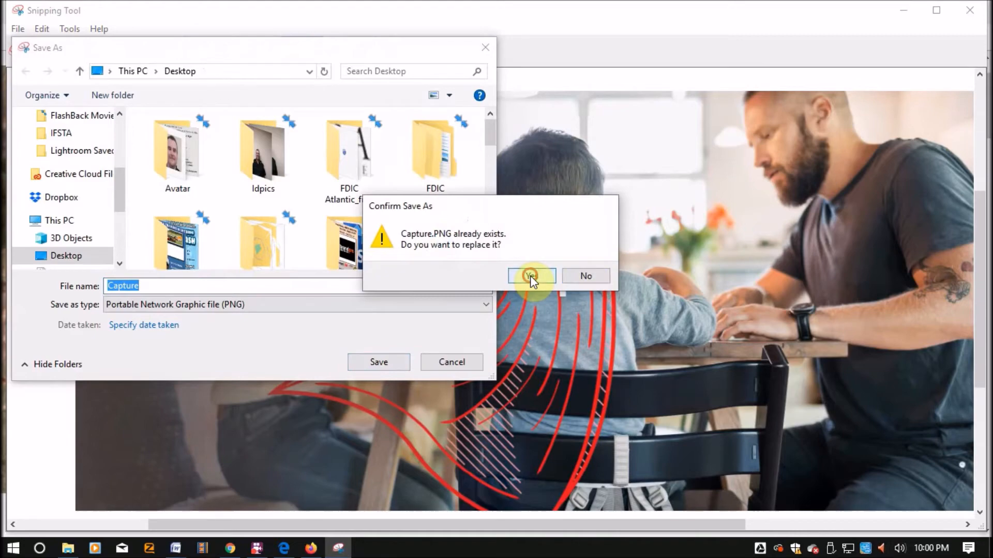
click(531, 275)
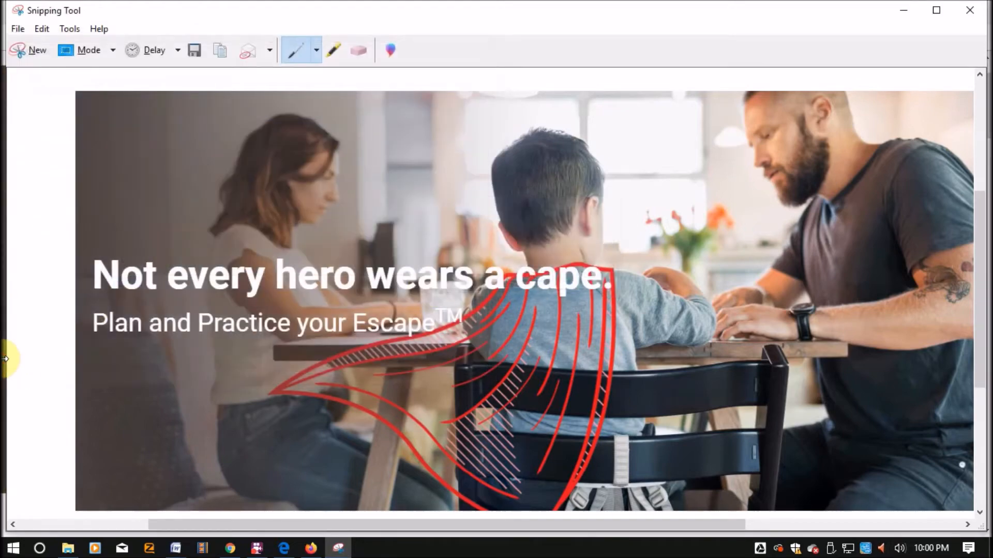
click(904, 10)
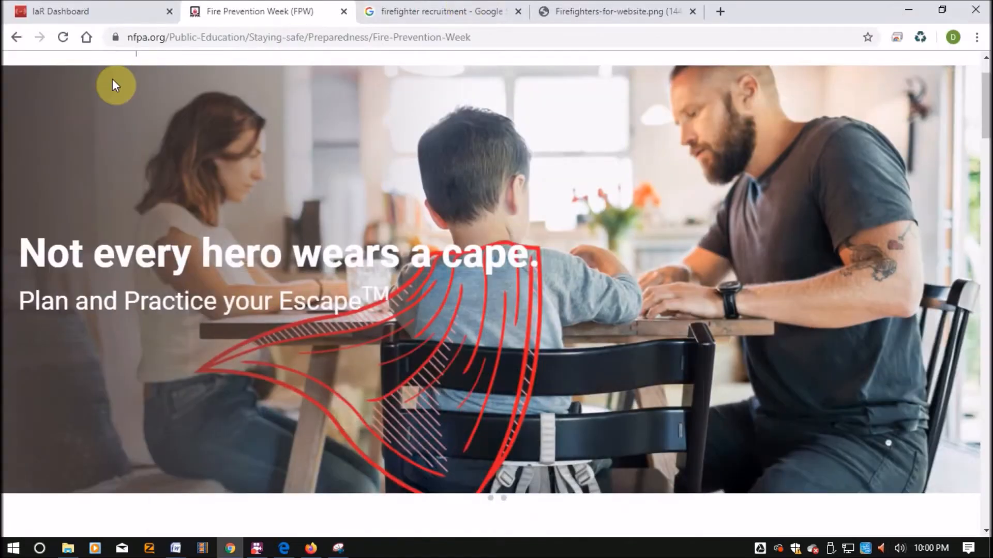
Switch to the IaR Dashboard, add a Custom Image tile to Page 3, and fill it with Capture.PNG from the Desktop
click(92, 9)
click(985, 301)
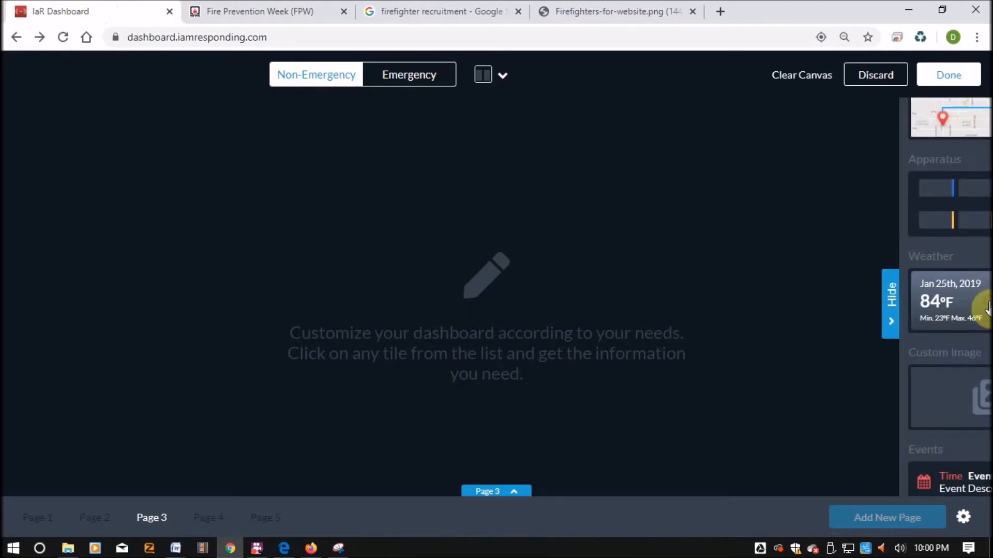
click(886, 394)
click(93, 187)
click(388, 295)
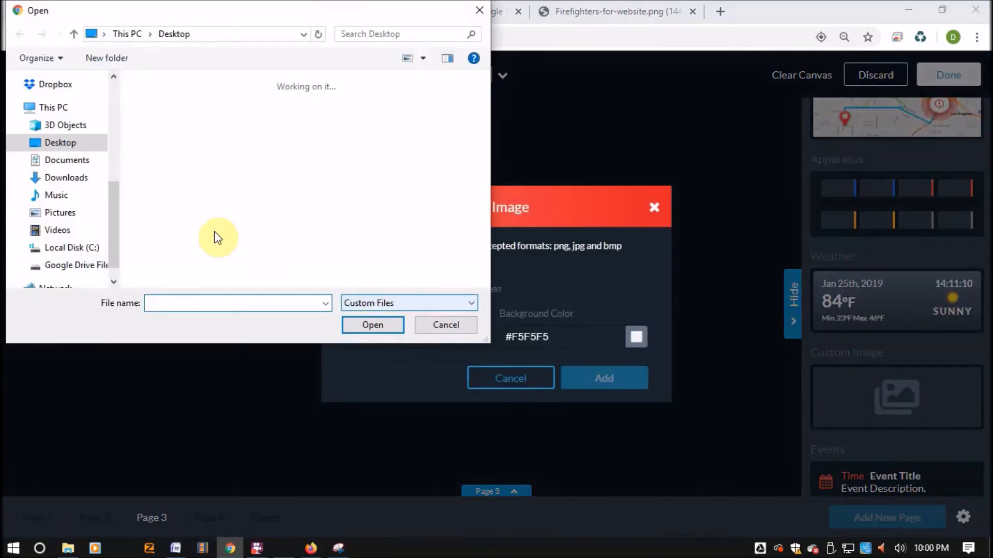
click(391, 35)
click(378, 50)
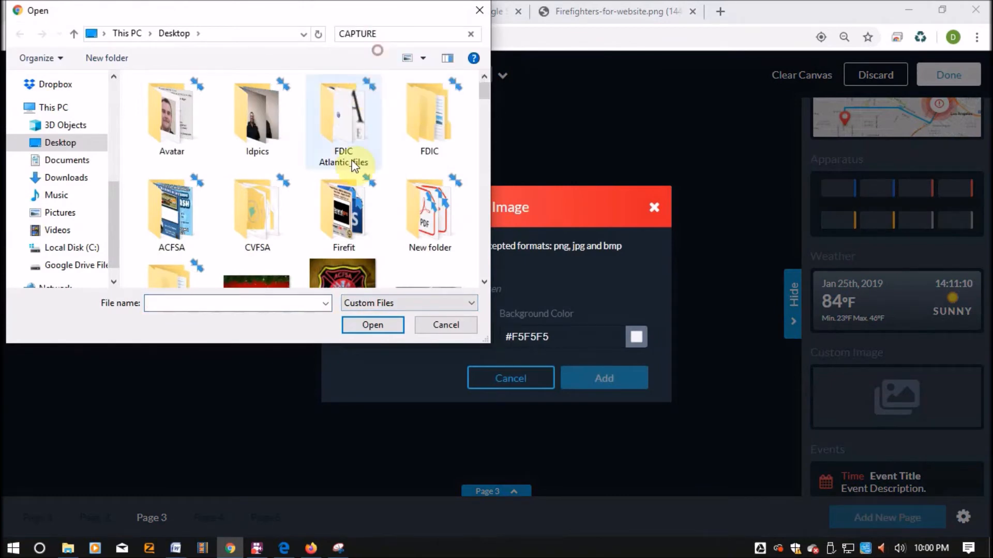
double_click(180, 132)
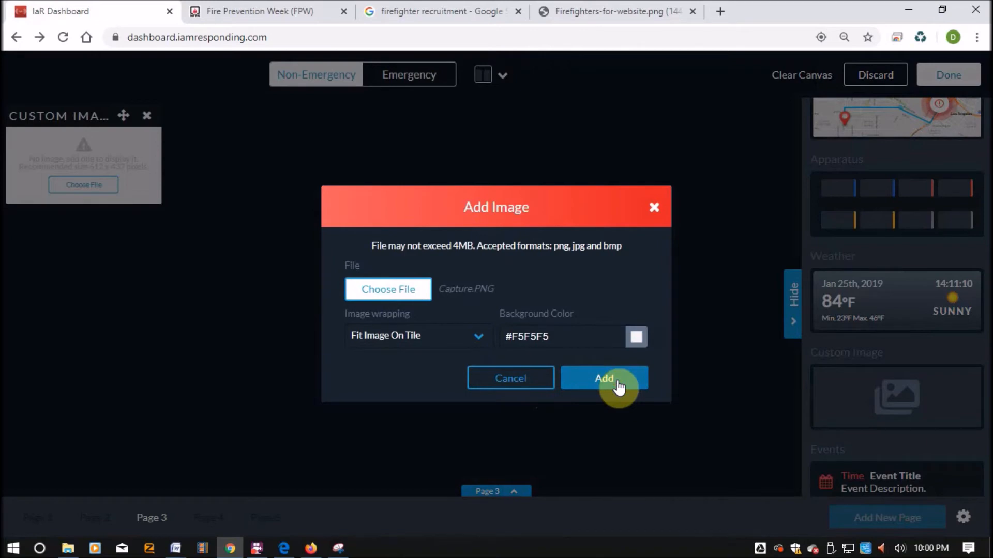
click(604, 379)
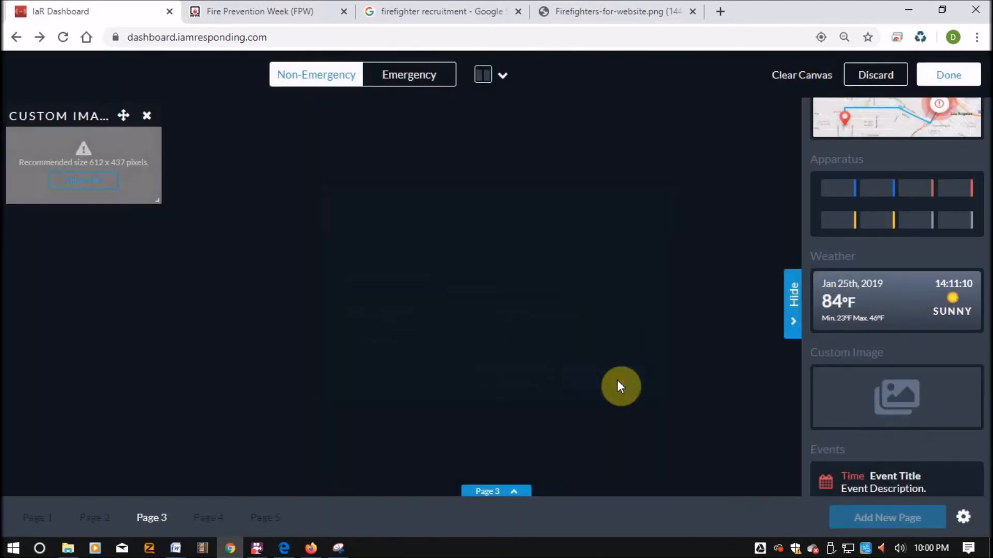
Enlarge the family banner tile to about half the page's width and set its image wrapping to Fill Image On Tile
drag(154, 199, 472, 406)
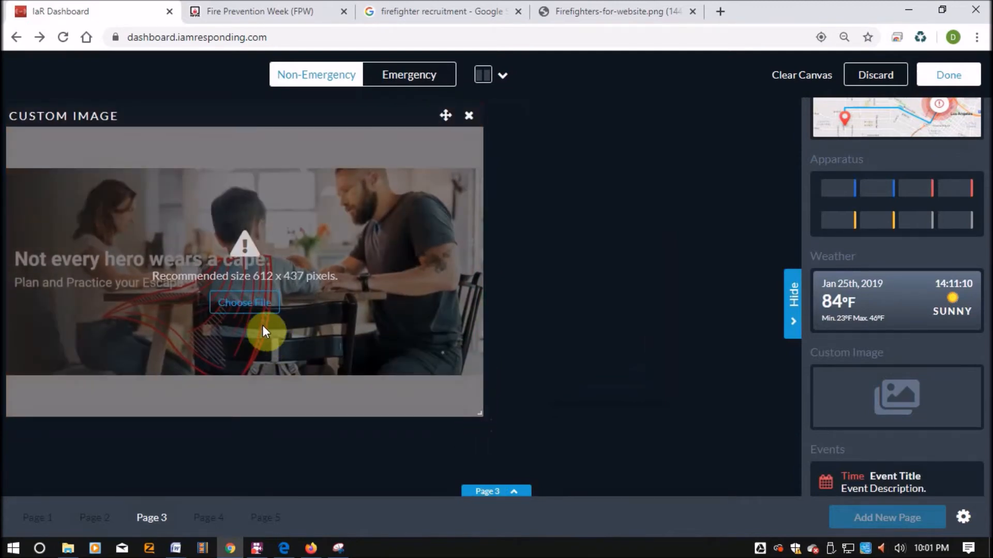
click(258, 308)
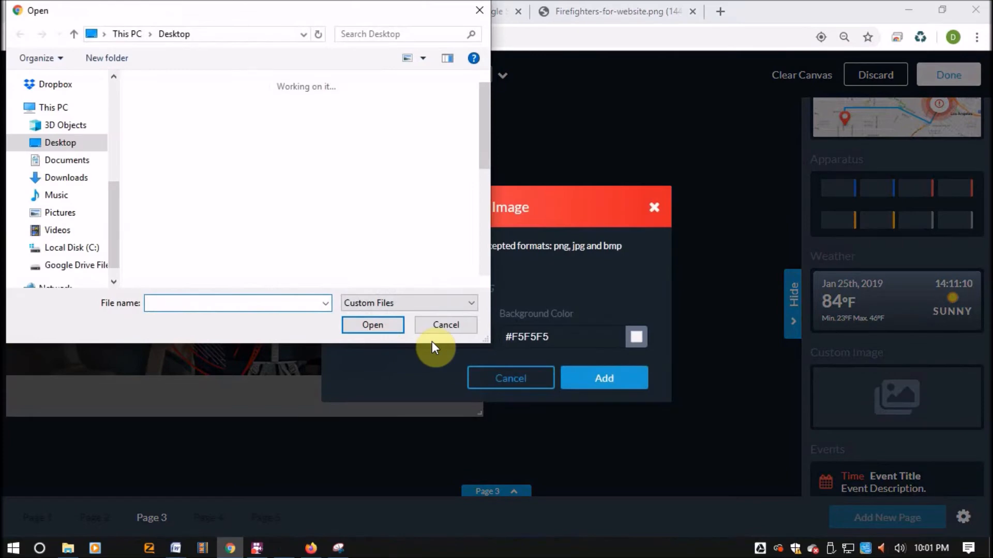
click(432, 330)
click(396, 338)
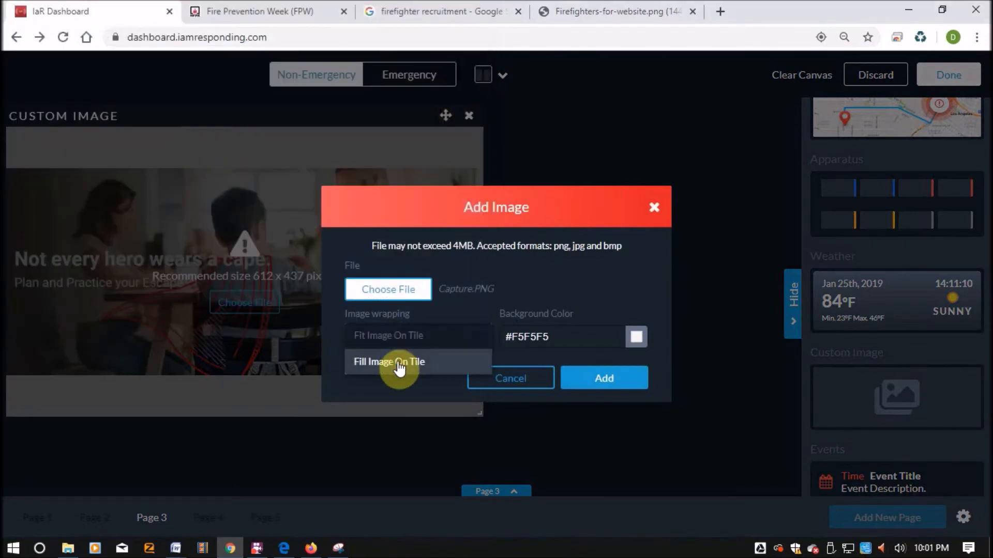
click(400, 365)
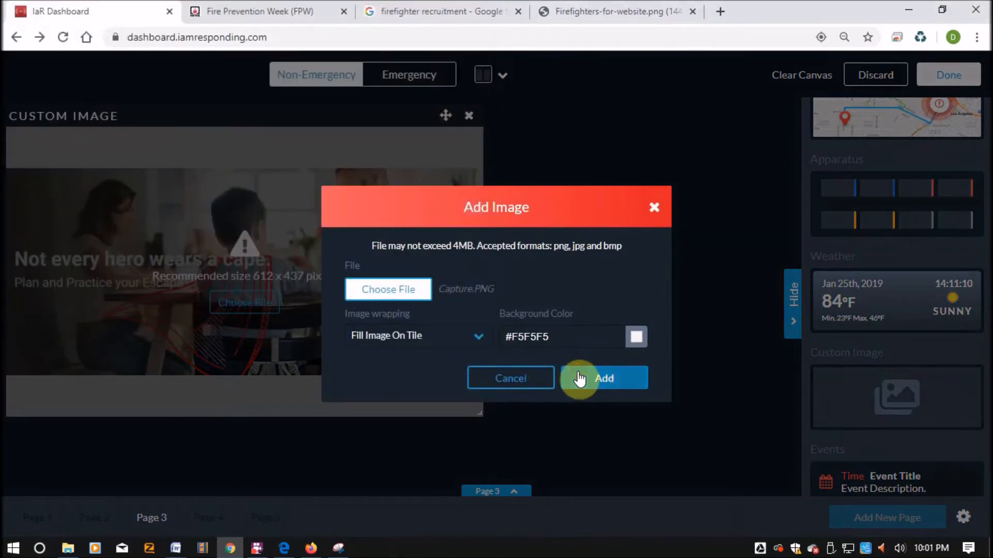
click(580, 383)
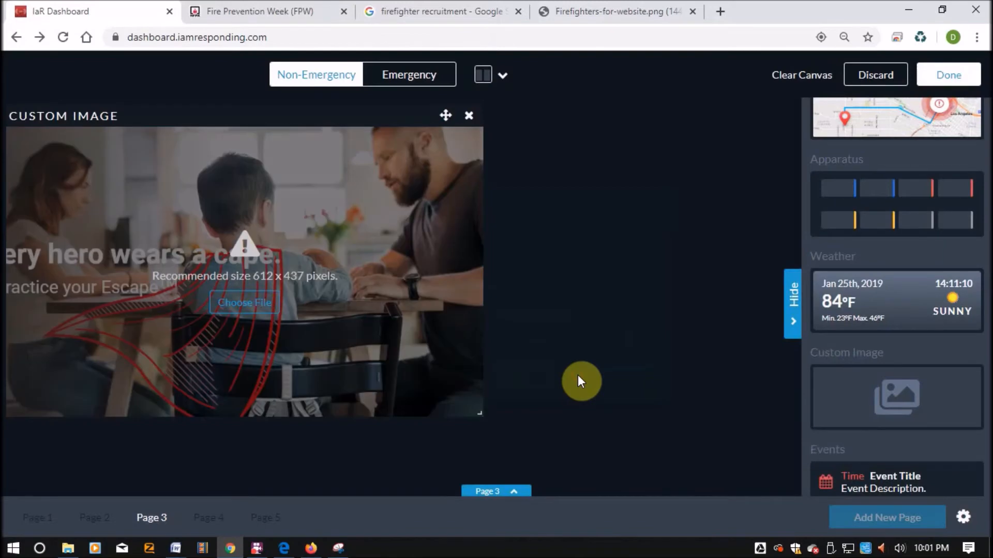
Widen the family banner tile to about four fifths of the page's width, and hide the tile list and the page bar
drag(484, 415, 768, 422)
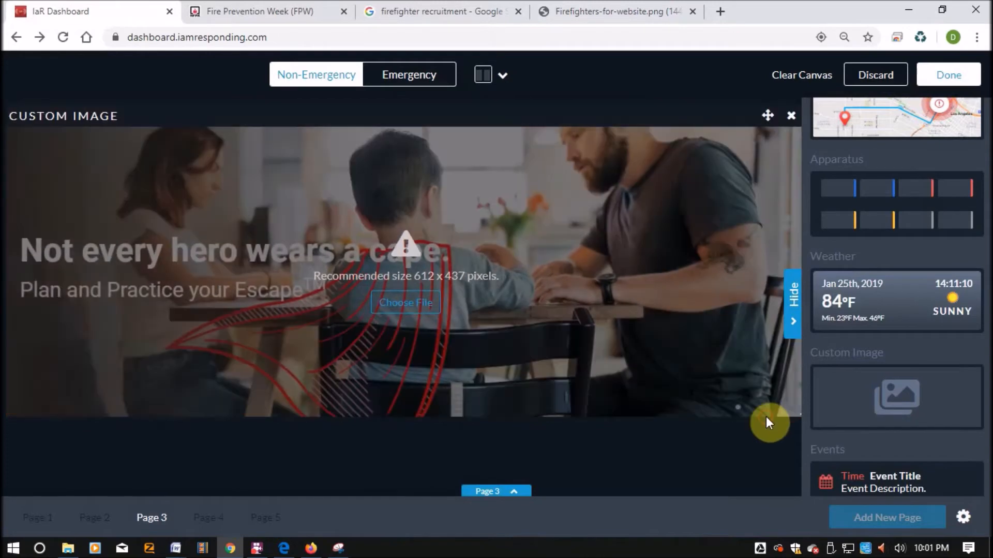
click(796, 305)
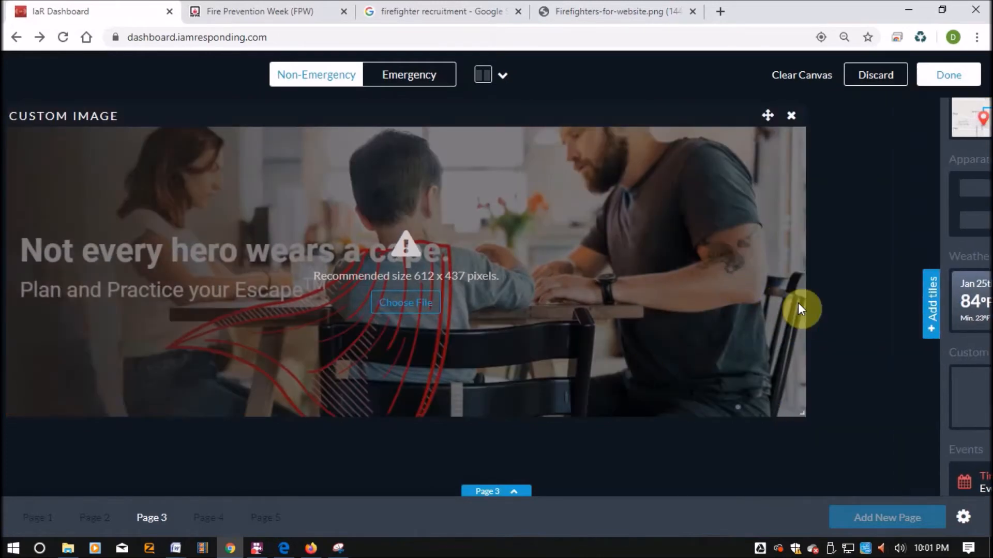
click(491, 494)
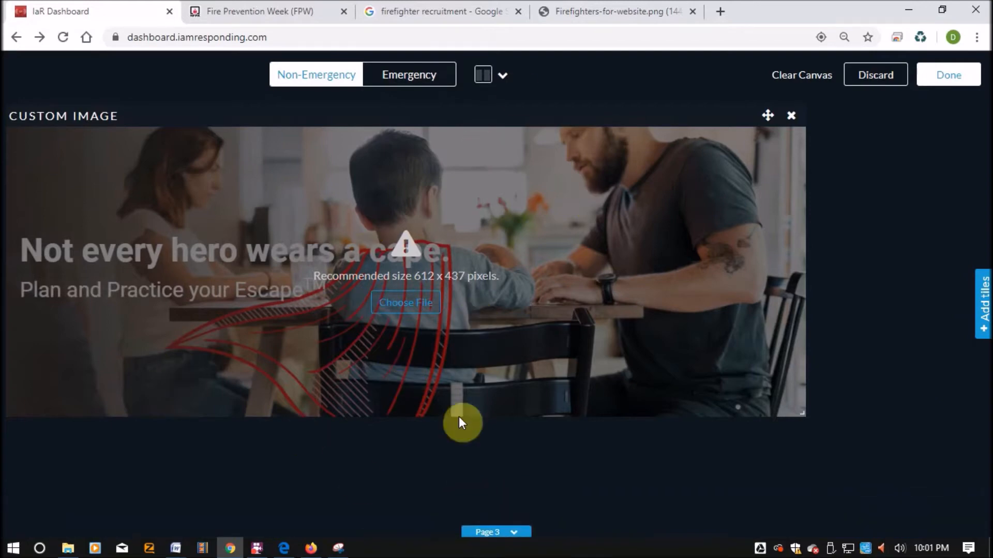
Browse the NFPA Fire Prevention Week page for more campaign material and open its Safety messages page
click(251, 5)
scroll(554, 223, down, 8)
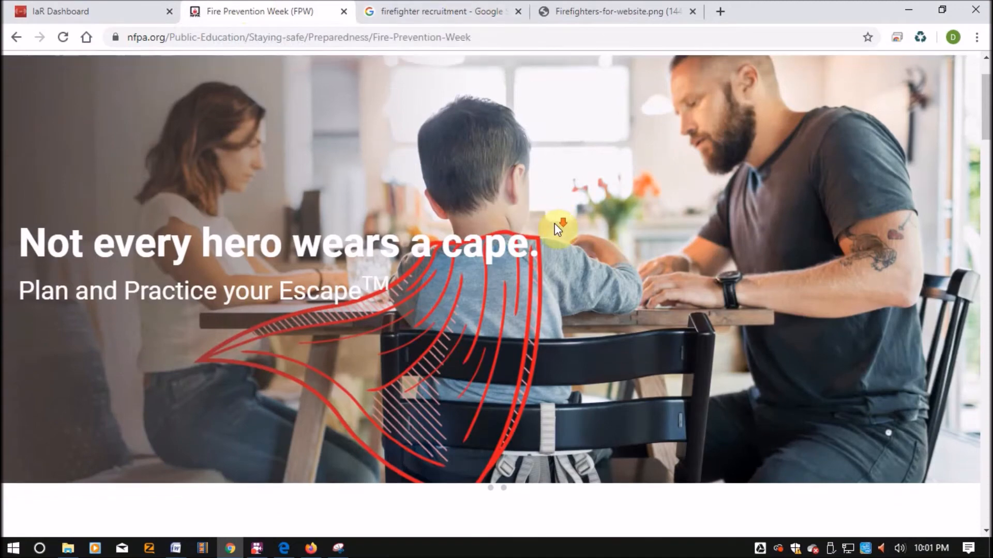
scroll(556, 228, down, 6)
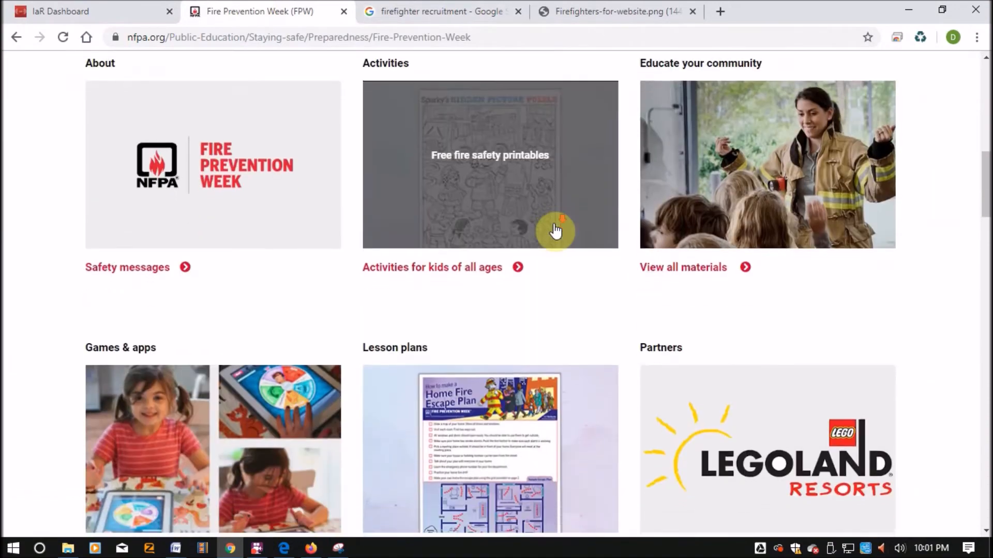
scroll(555, 230, down, 3)
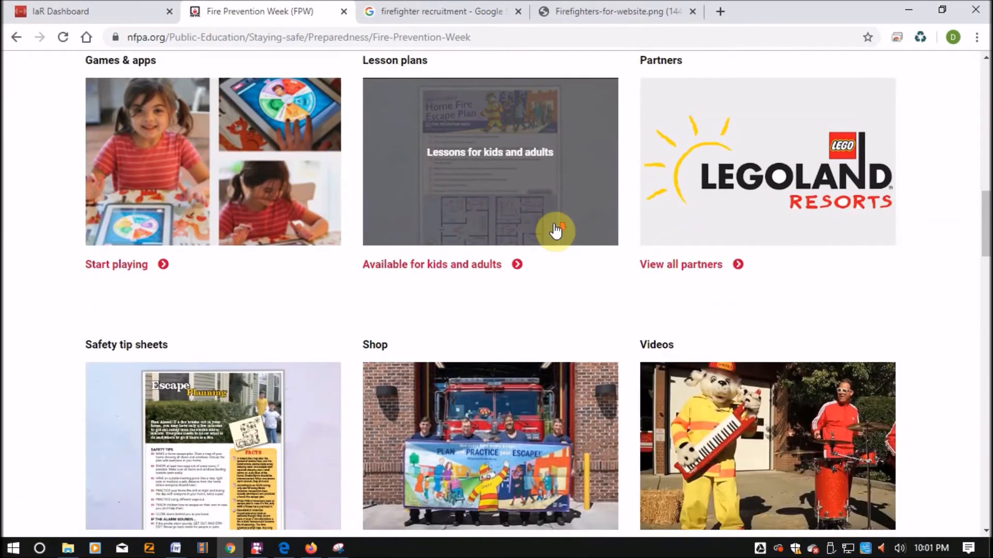
scroll(366, 284, up, 12)
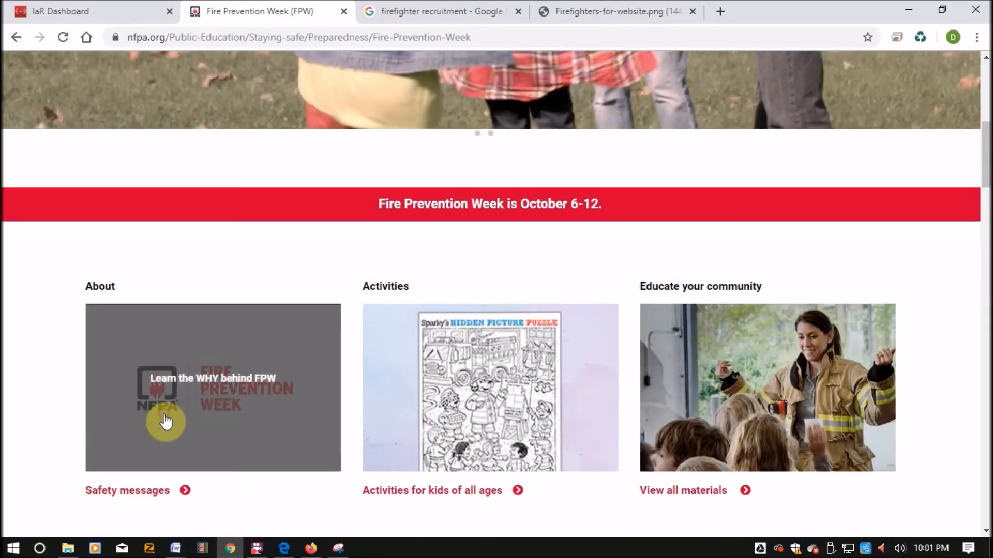
click(159, 492)
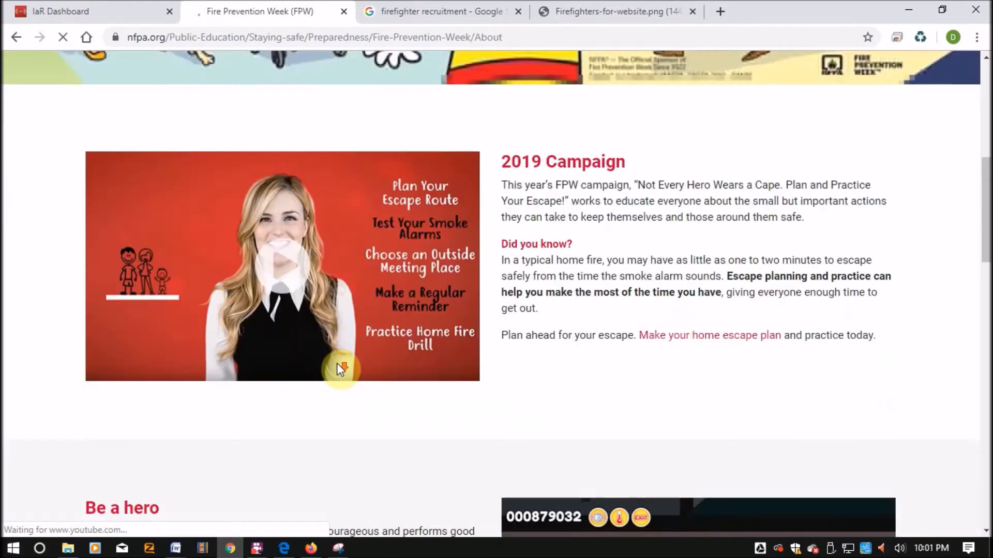
Snip the upper part of the Safety messages page's illustrated Sparky banner, including its escape slogan, with Snipping Tool
scroll(336, 363, down, 8)
scroll(337, 364, down, 14)
scroll(336, 364, up, 15)
scroll(338, 368, up, 10)
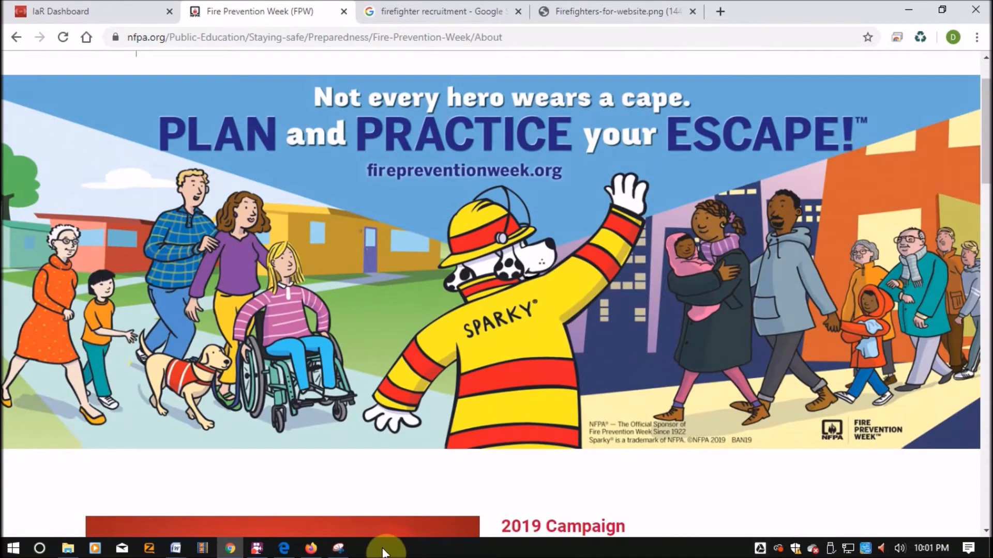
click(339, 548)
click(27, 50)
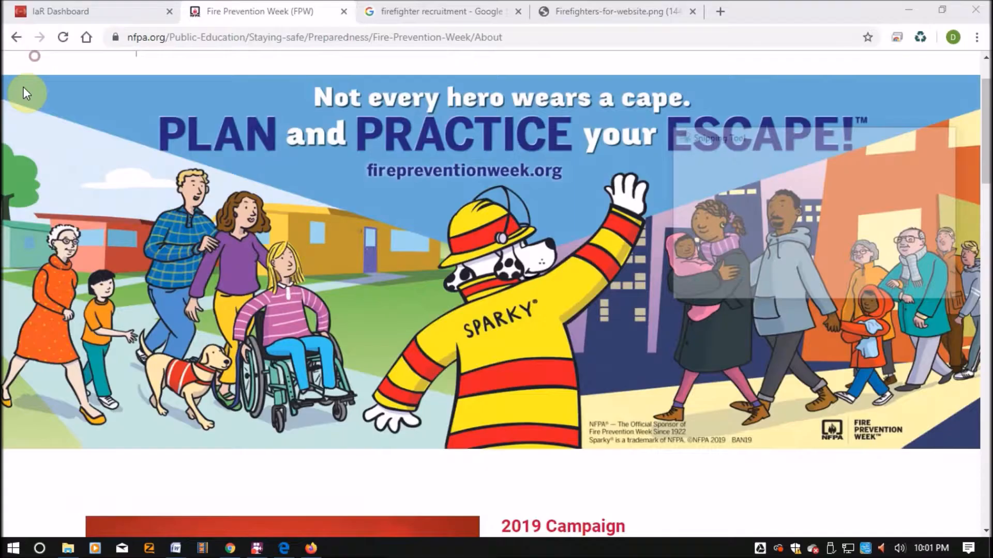
drag(33, 78, 970, 319)
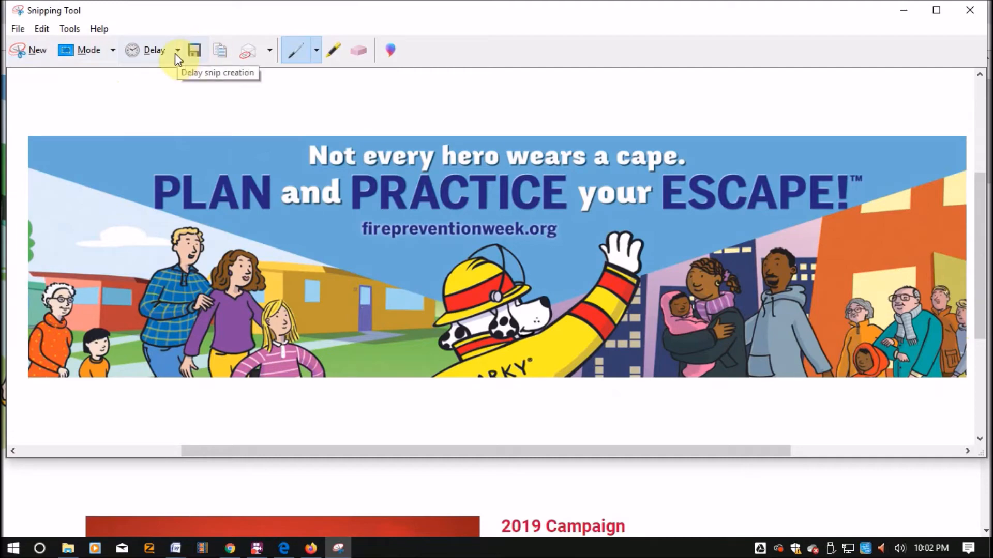
Save the Sparky banner snip to the Desktop as Capture, overwriting the previous file, and minimize Snipping Tool
click(194, 52)
click(402, 361)
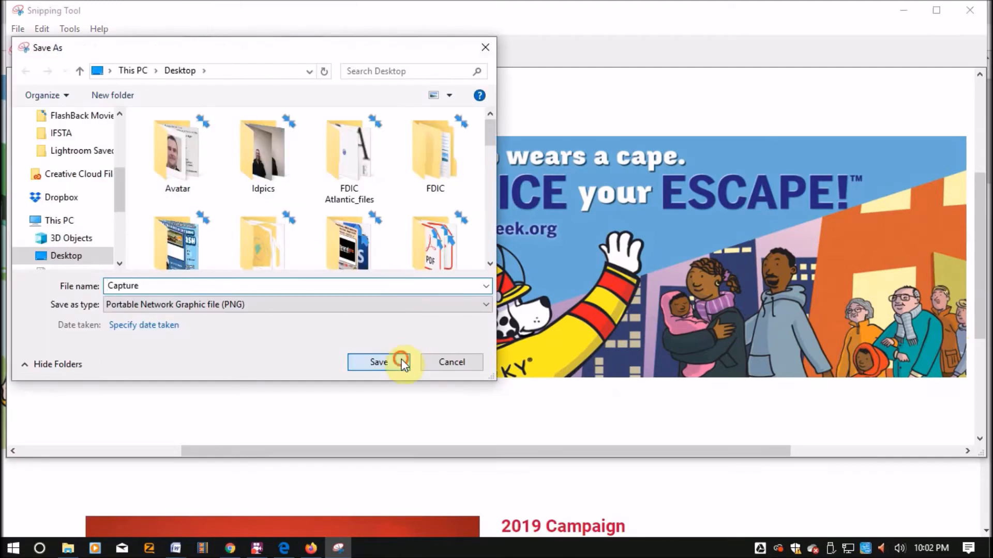
click(548, 281)
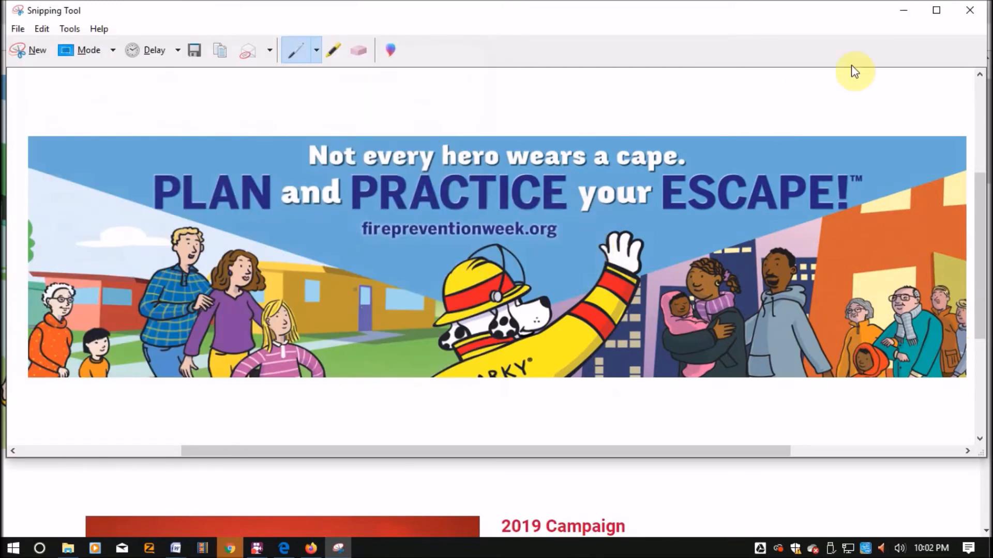
click(906, 10)
Back on the dashboard's Page 3, add a second Custom Image tile beside the family banner and fill it with Capture.PNG, the Sparky snip
click(58, 6)
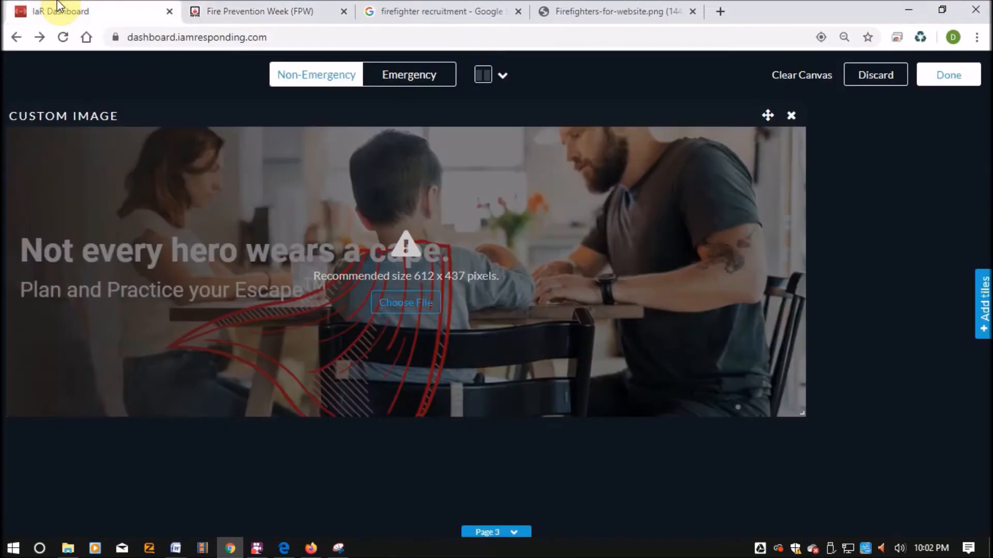
click(986, 302)
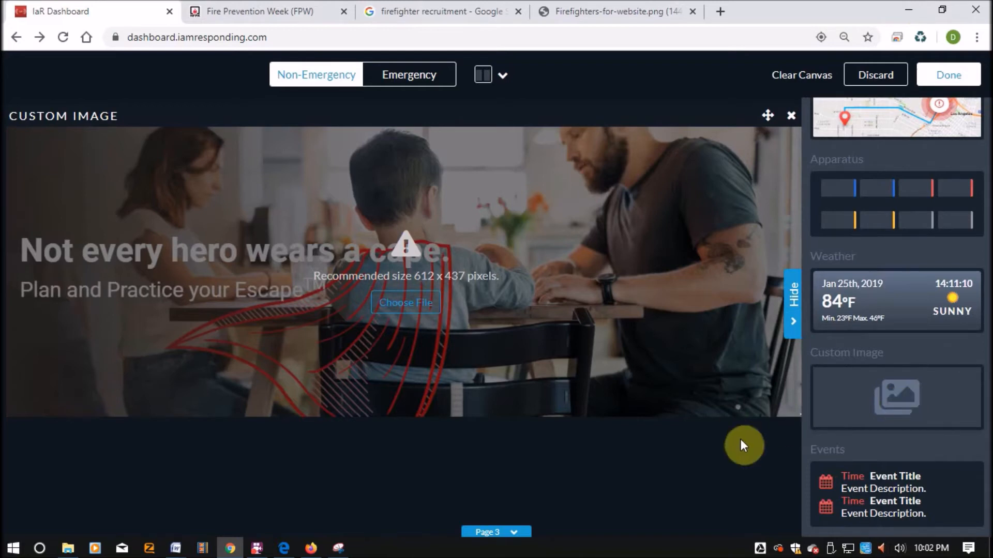
click(792, 327)
click(950, 223)
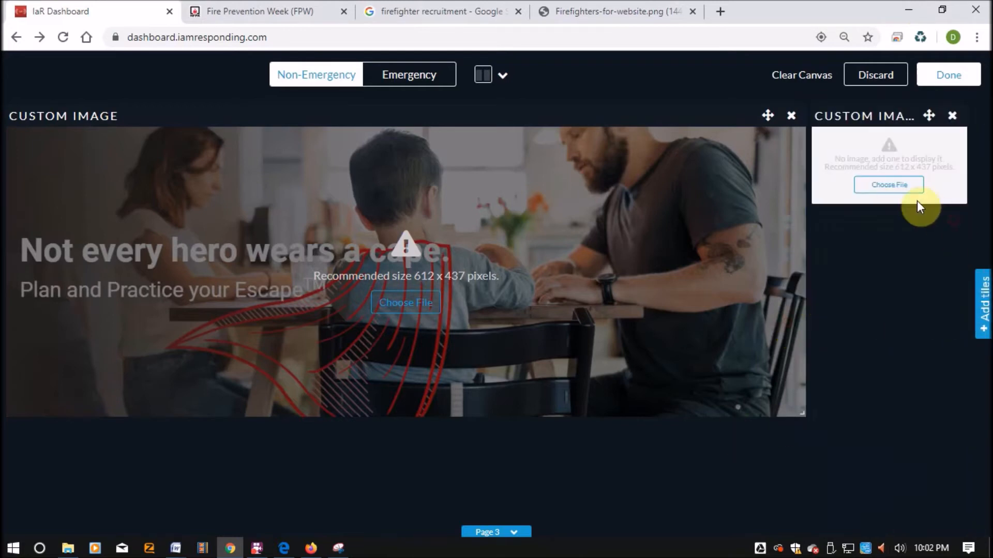
click(899, 185)
click(389, 288)
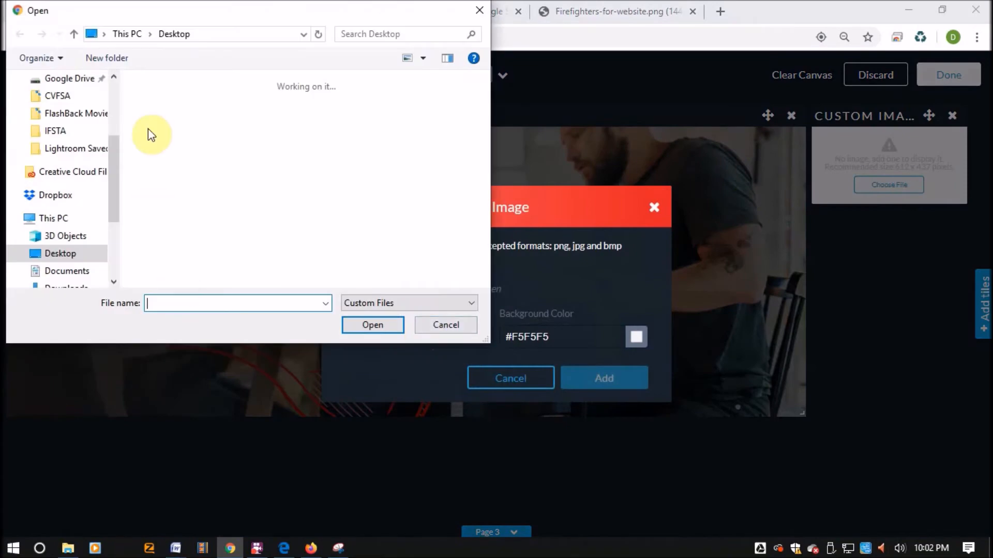
click(366, 34)
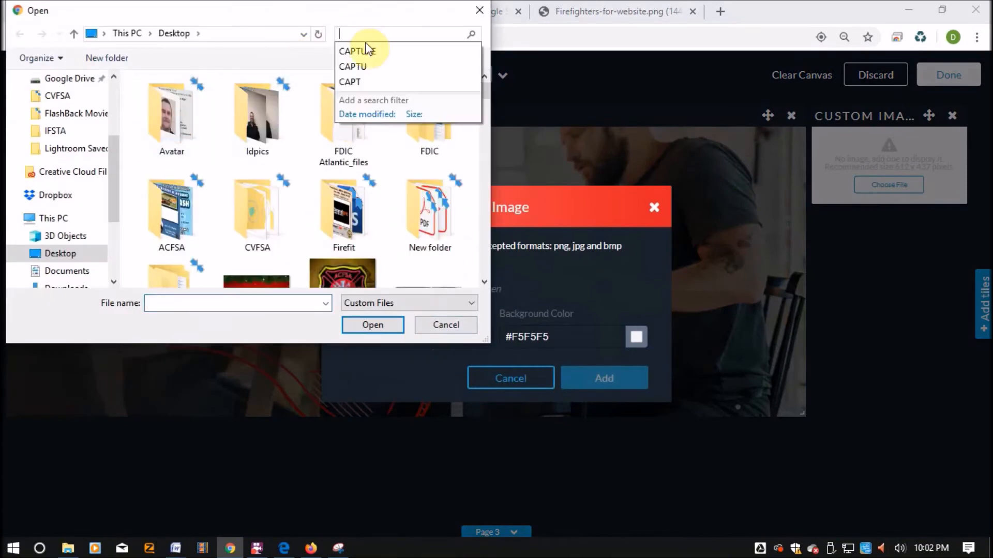
click(362, 51)
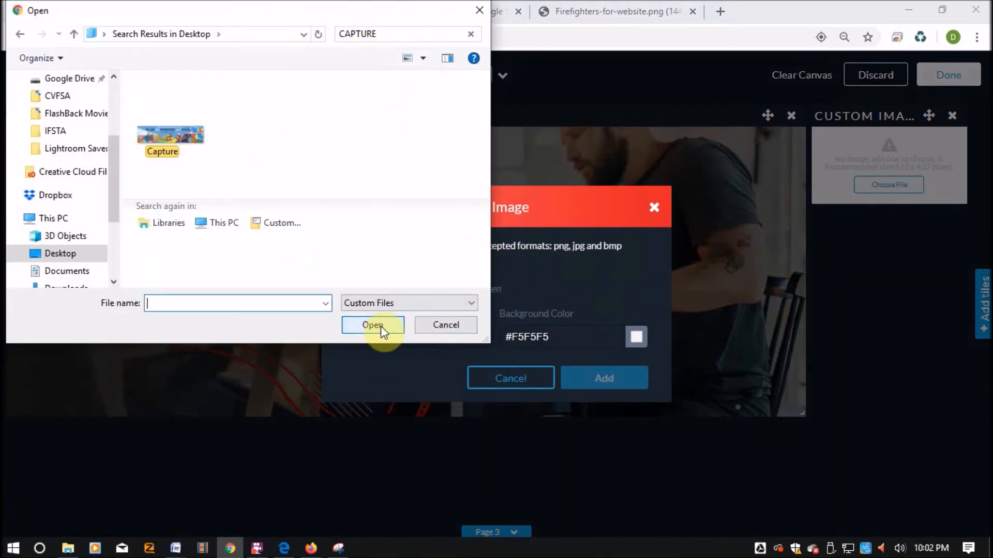
double_click(171, 133)
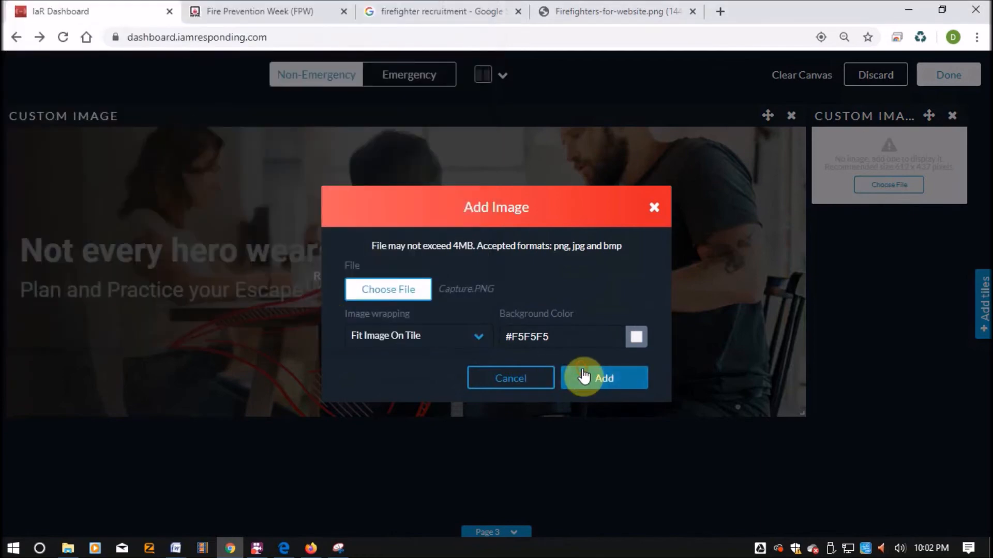
click(588, 381)
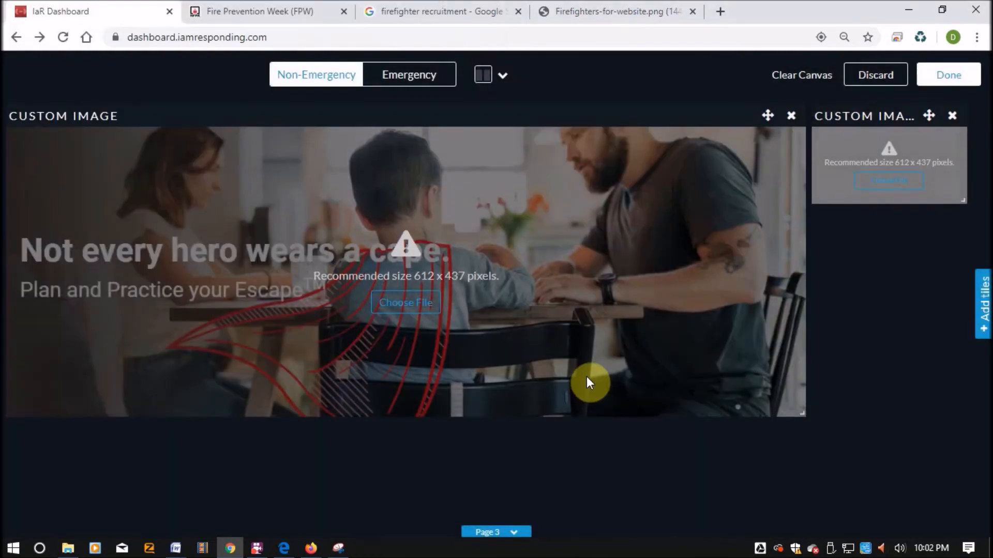
Move the Sparky tile beneath the family banner and stretch it to the same width, finishing Page 3, and open Page 4
drag(874, 110, 83, 457)
drag(156, 518, 794, 512)
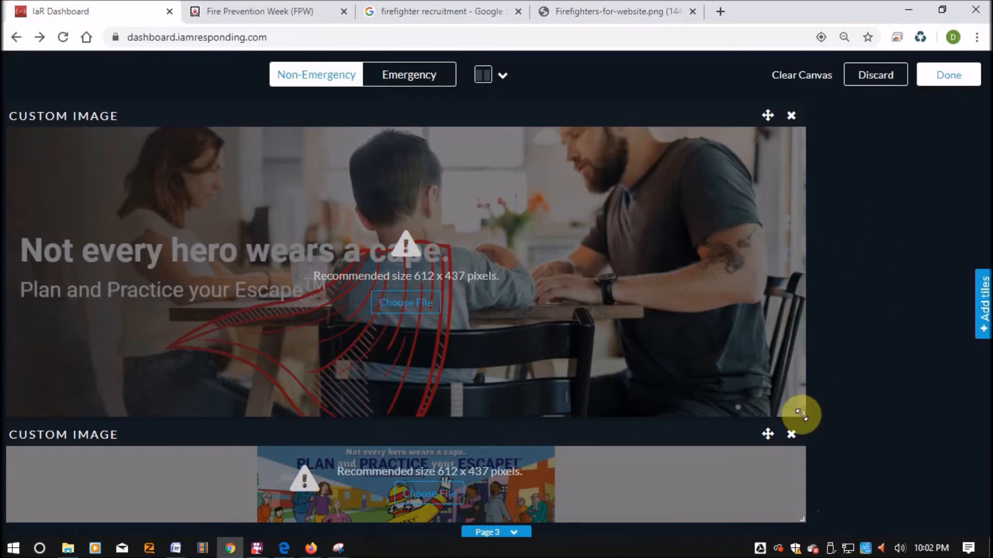
click(506, 533)
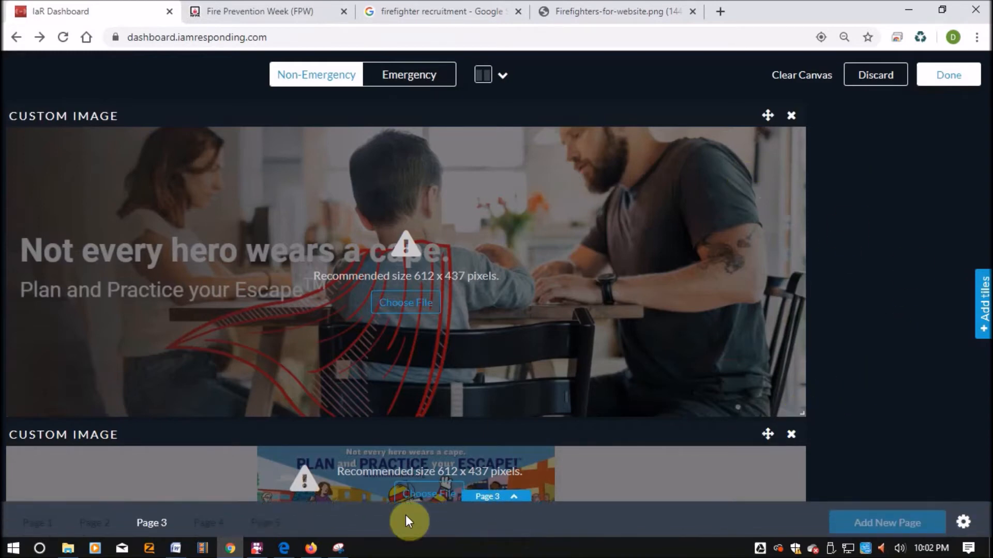
click(210, 519)
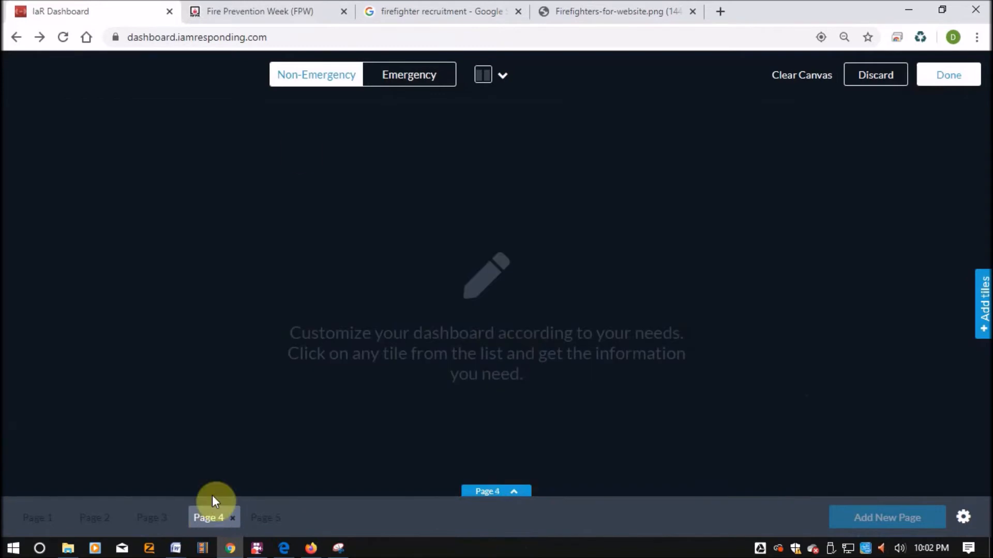
Snip the full "Answer the call" firefighter recruitment banner from the open Firefighters-for-website.png image with Snipping Tool
click(408, 10)
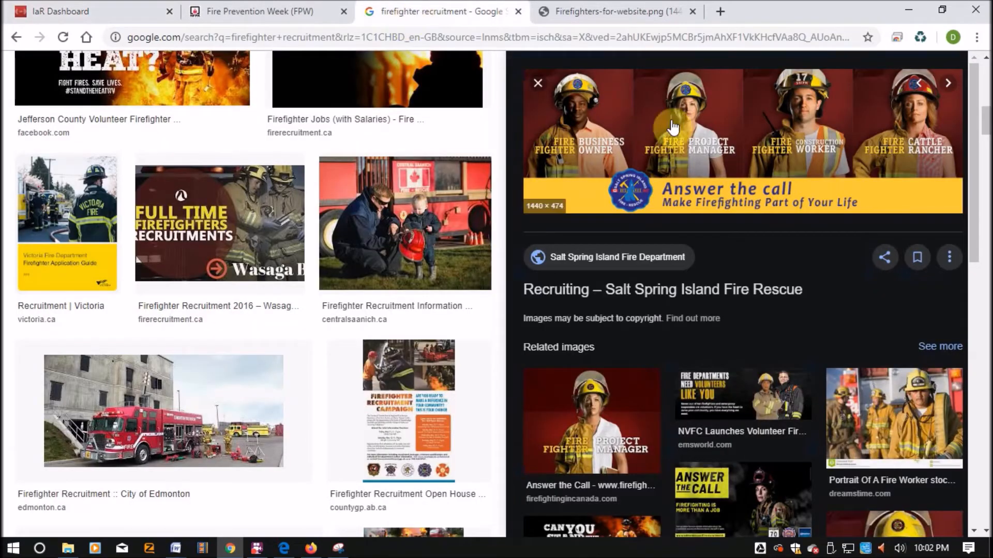
click(641, 11)
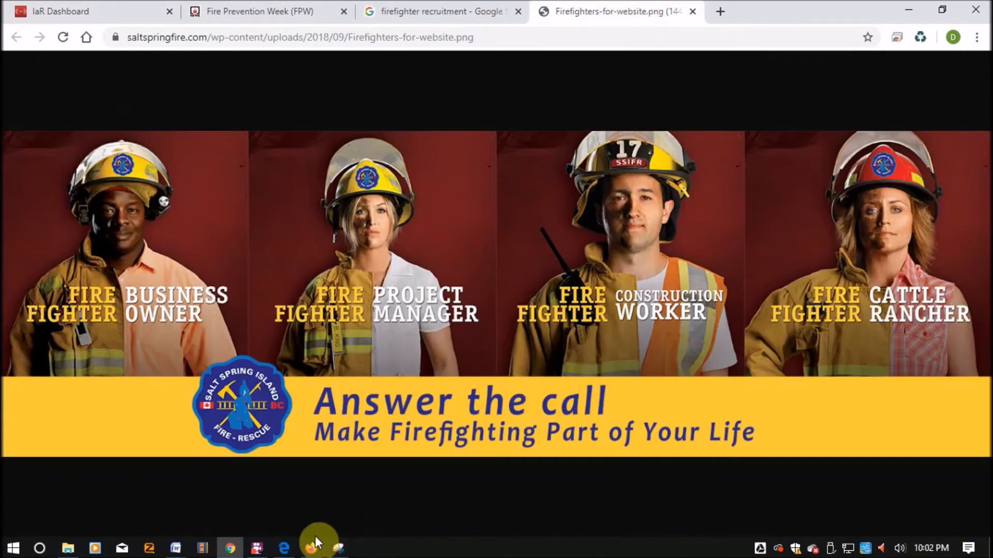
click(339, 547)
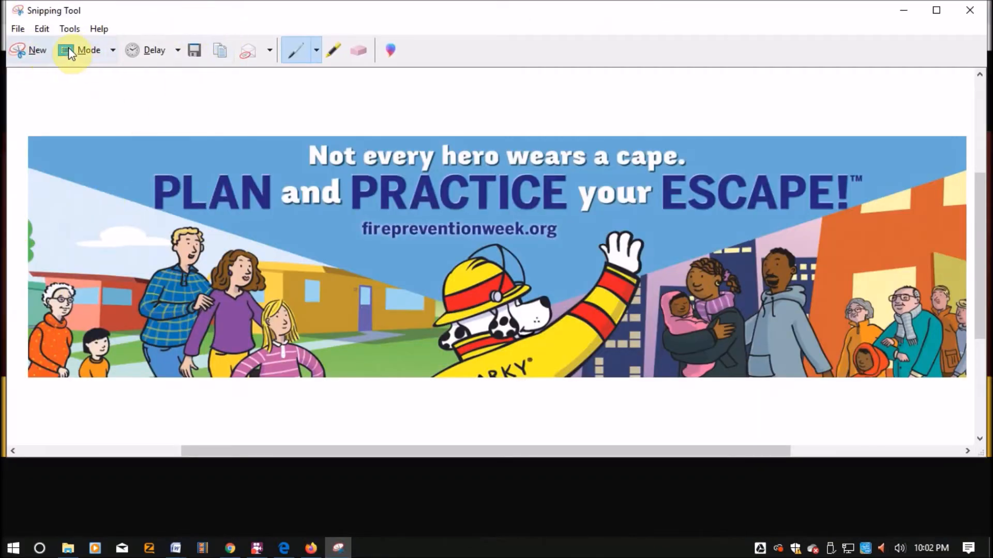
click(15, 51)
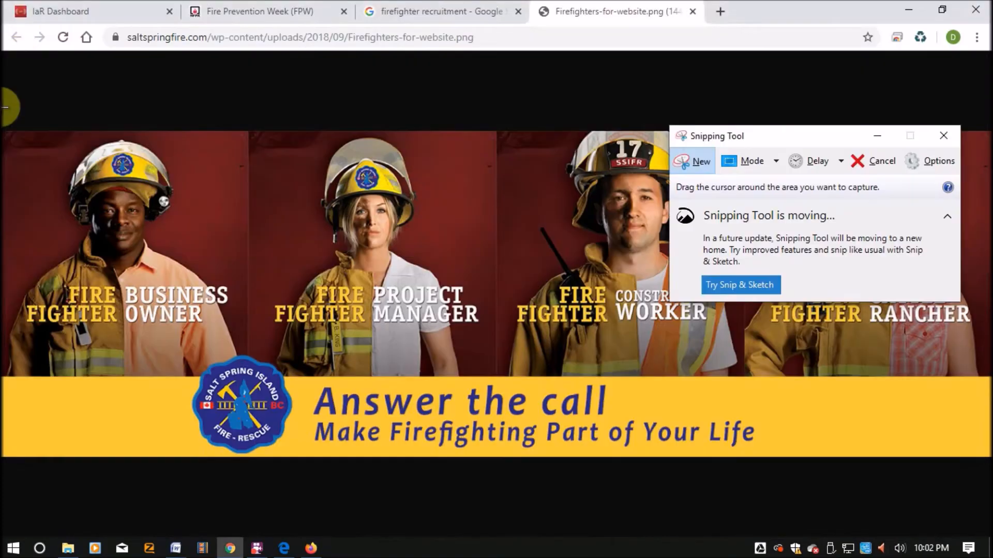
drag(5, 132, 986, 457)
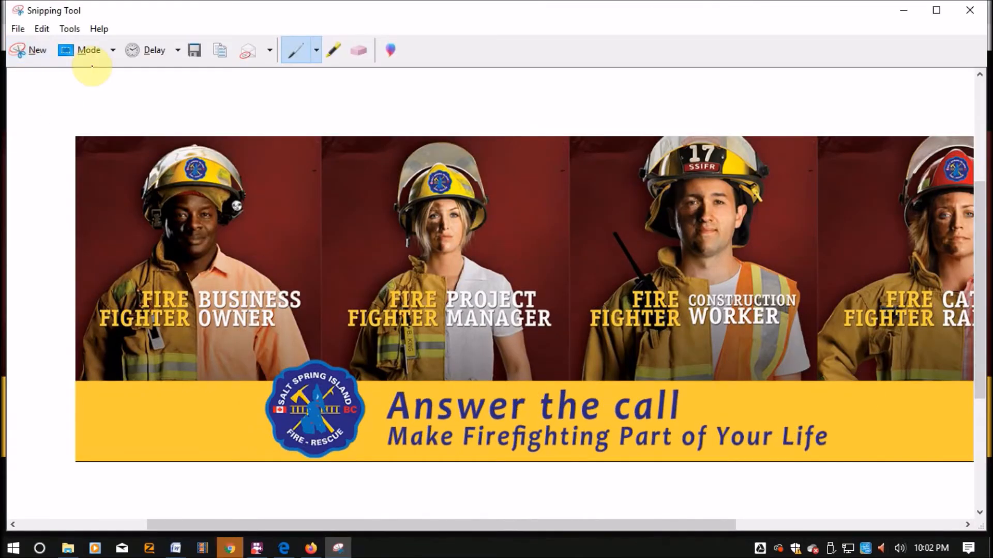
Save the recruitment banner snip to the Desktop as Capture in PNG format, replacing the existing file
click(190, 46)
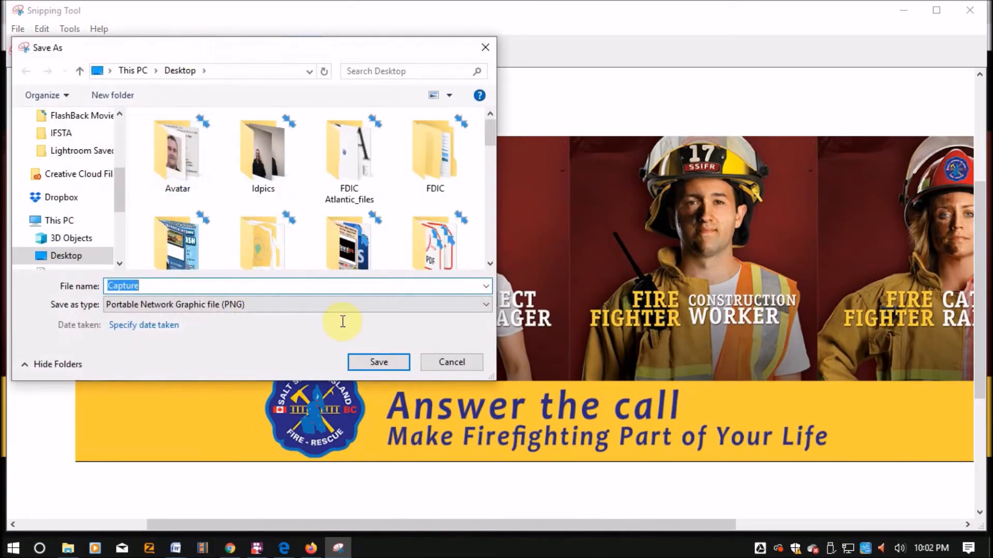
click(355, 357)
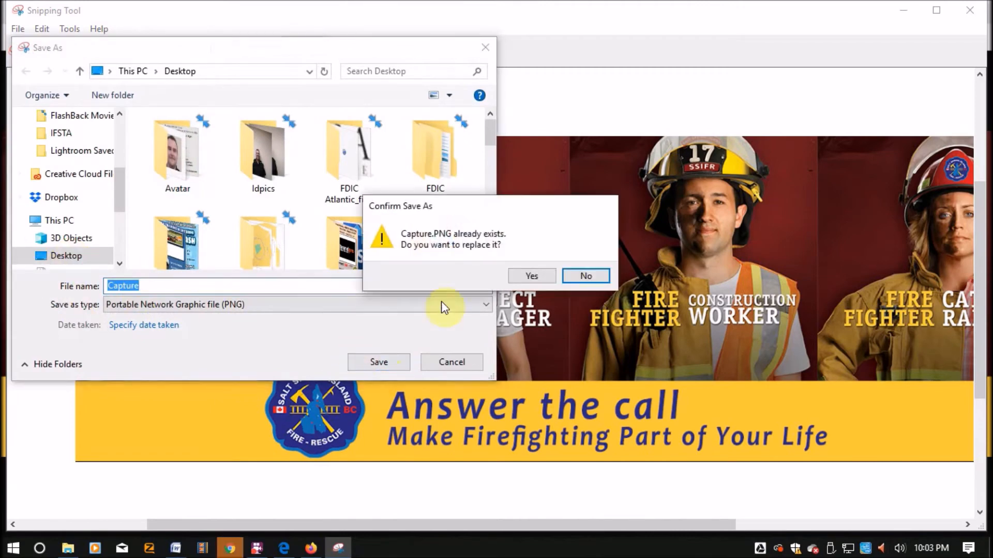
click(530, 276)
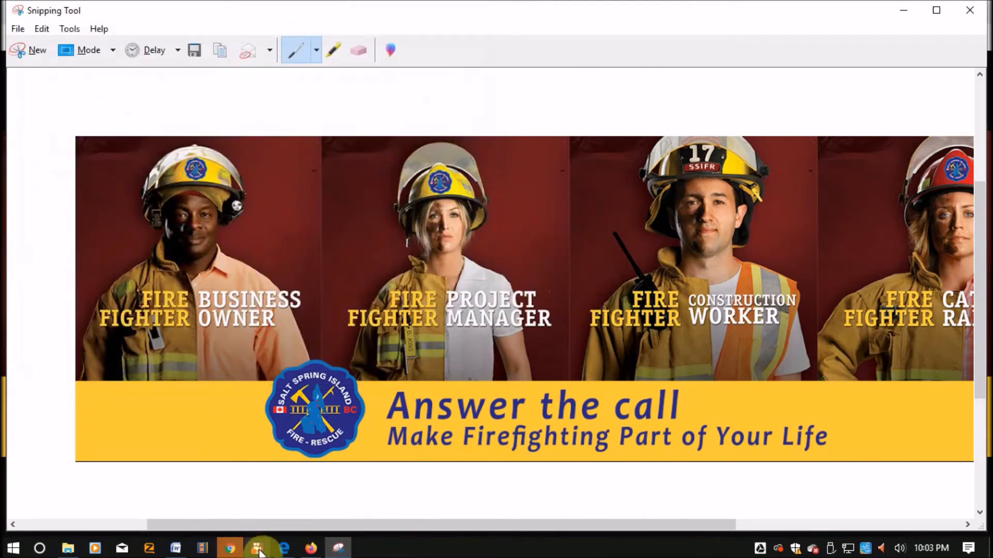
Switch back to the IaR Dashboard in Chrome and add a Custom Image tile to the empty Page 4
mouse_move(313, 551)
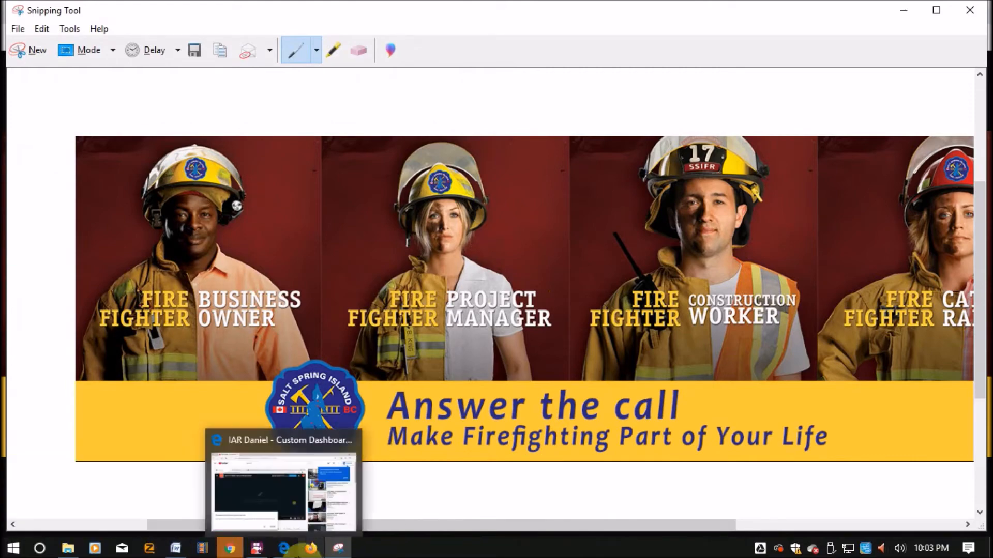
click(230, 548)
click(98, 16)
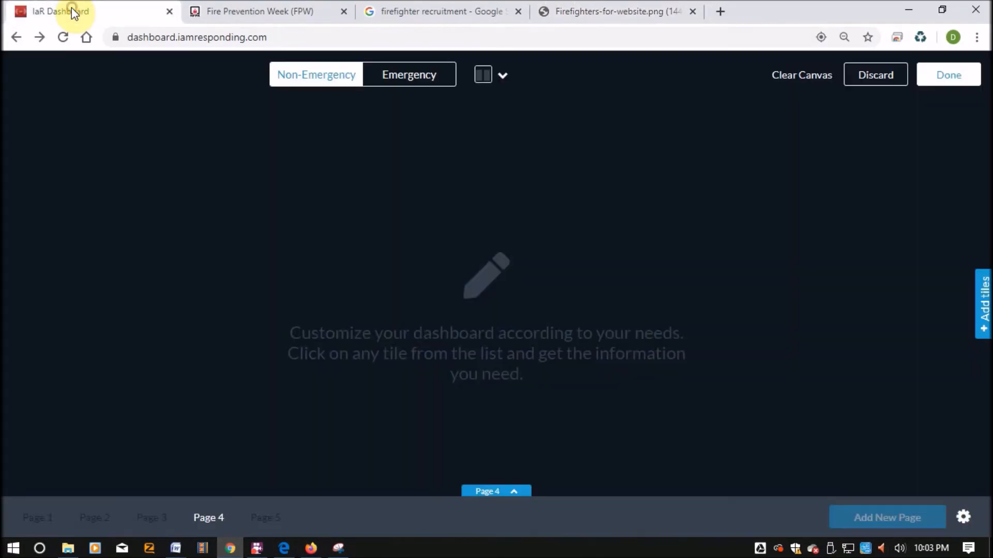
click(975, 292)
click(882, 390)
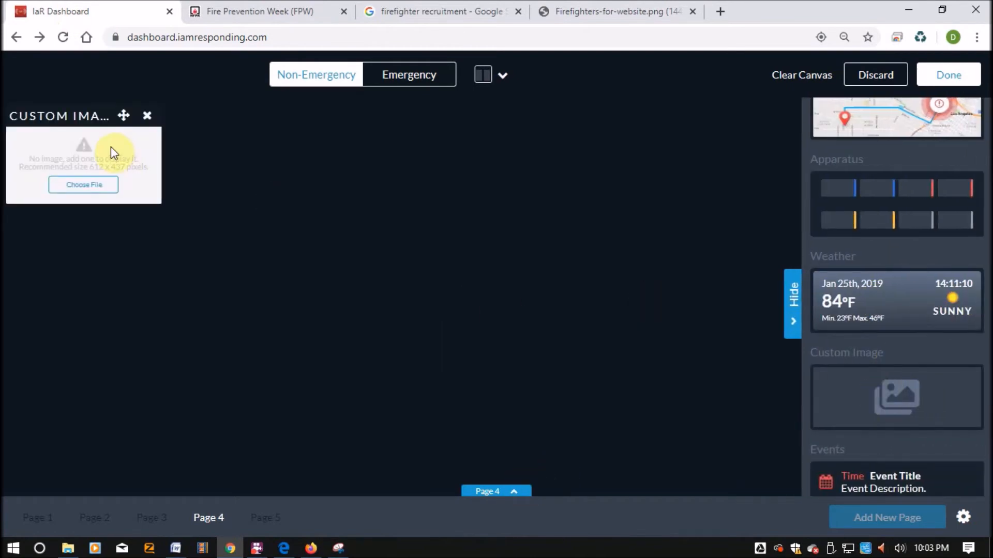
Fill the Page 4 tile with Capture.PNG from the Desktop, keeping the Fit Image On Tile wrapping
click(83, 191)
click(363, 288)
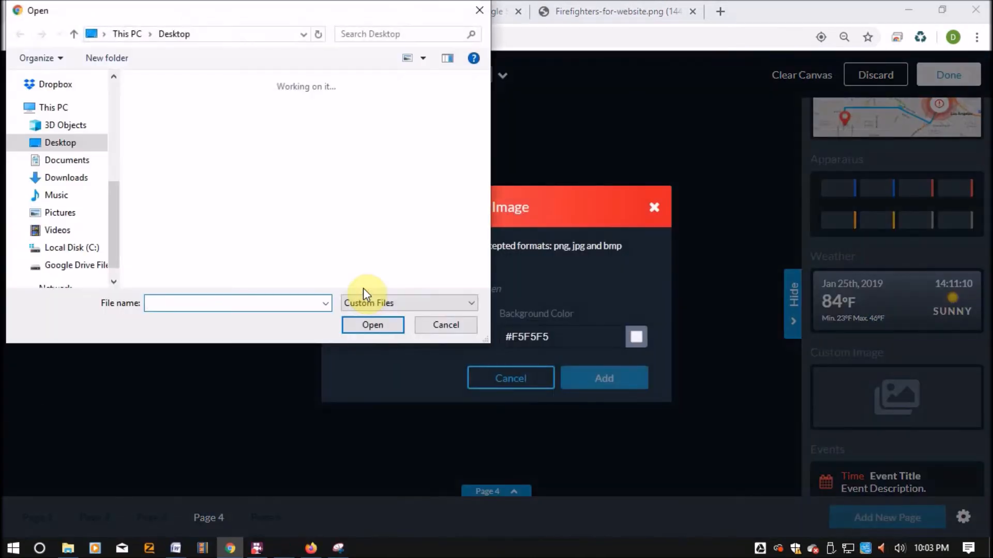
click(379, 29)
click(375, 33)
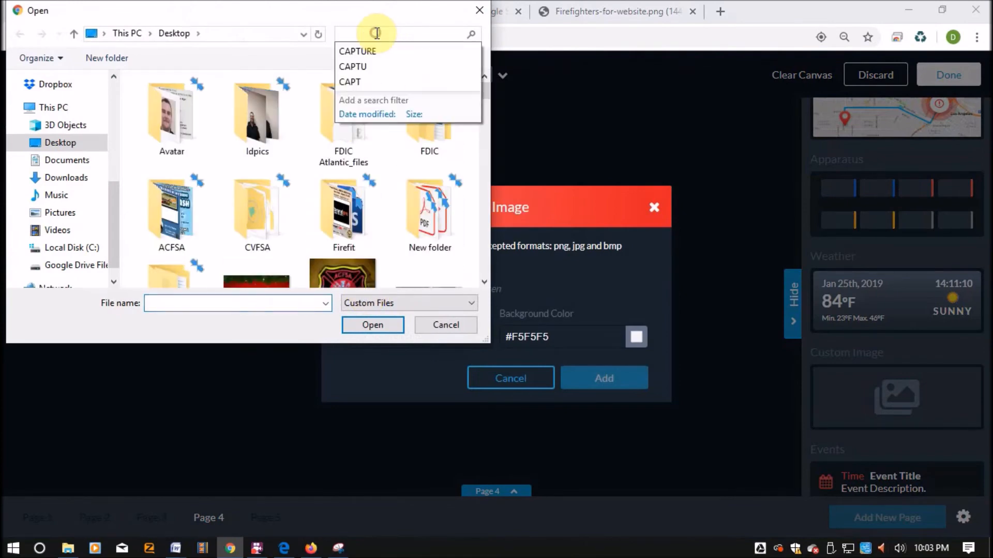
click(363, 54)
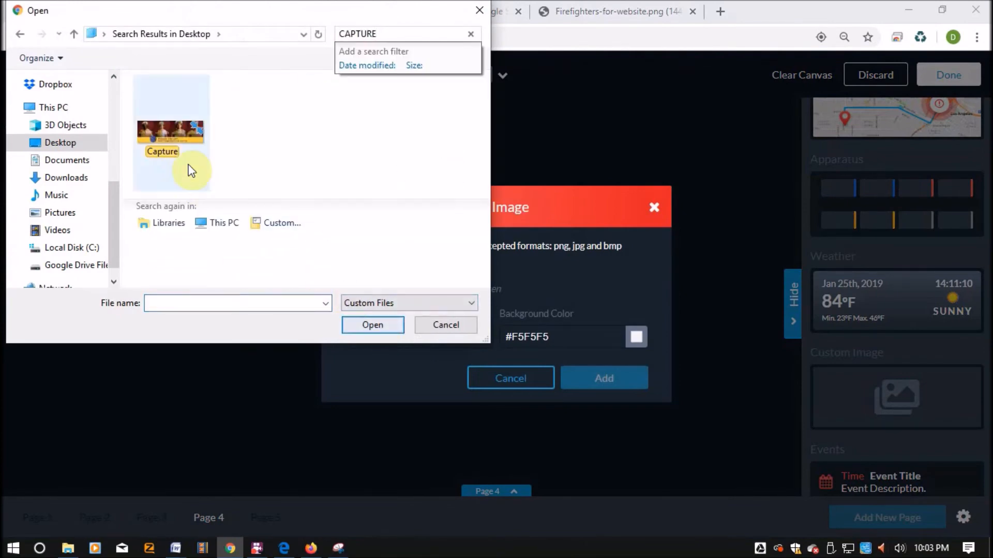
double_click(172, 147)
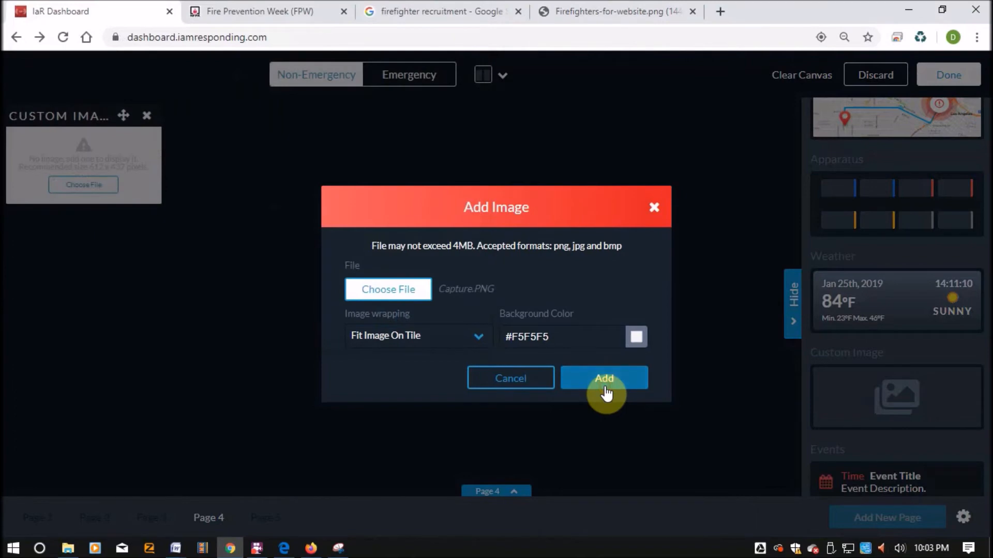
click(604, 379)
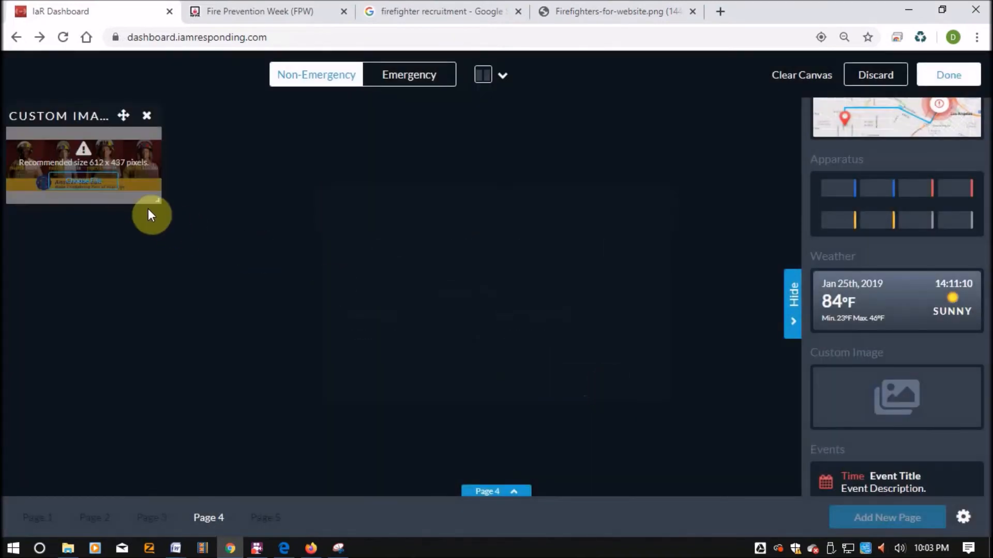
Enlarge the recruitment banner tile until it covers all of Page 4, and collapse the tile list and page bar
drag(157, 195, 739, 363)
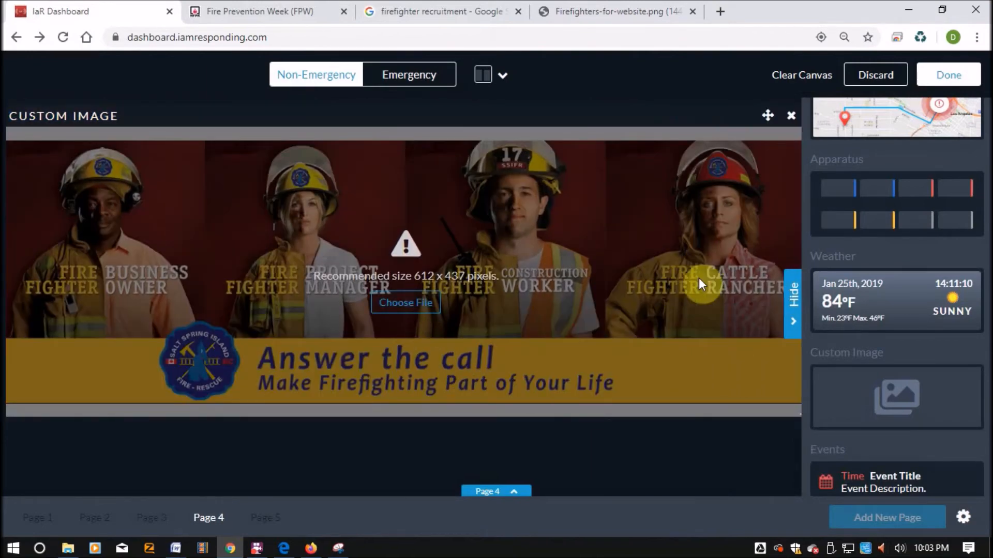
click(789, 330)
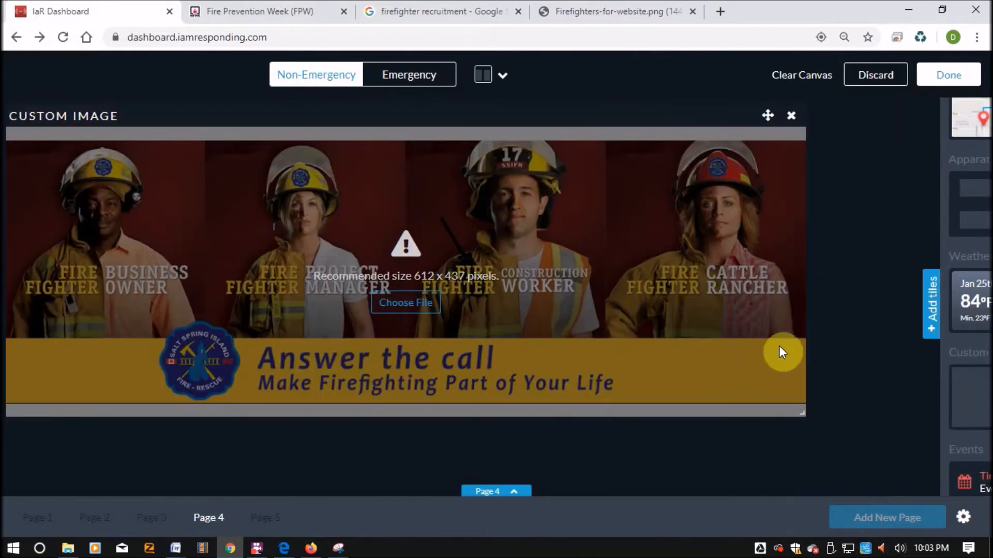
drag(805, 414, 982, 499)
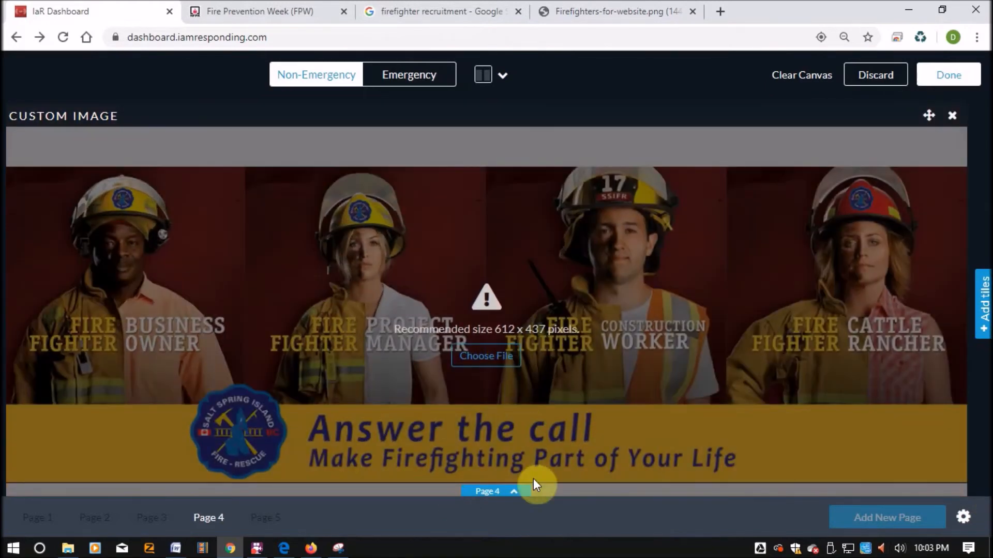
click(484, 491)
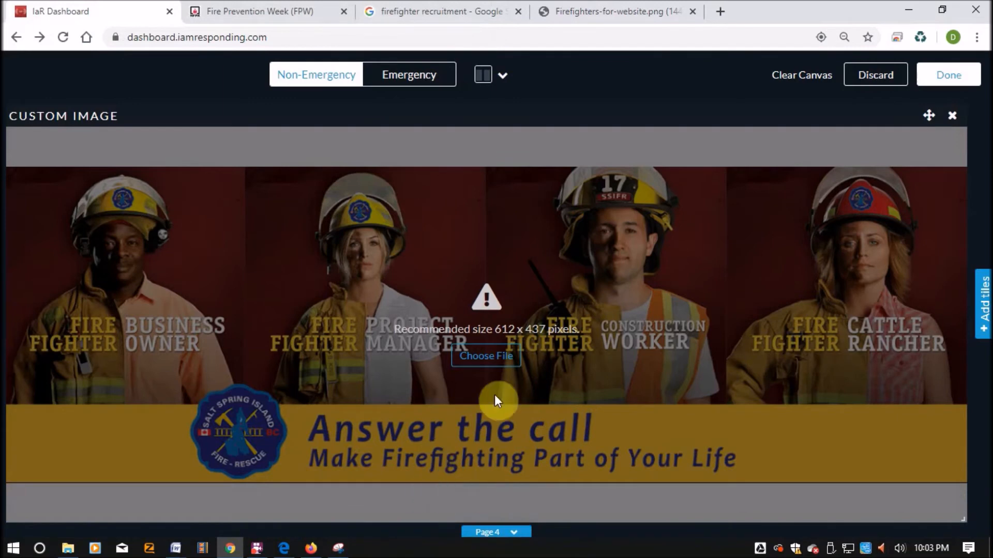
Change the recruitment banner's image wrapping to Fill Image On Tile, keeping Capture.PNG as its file
click(473, 356)
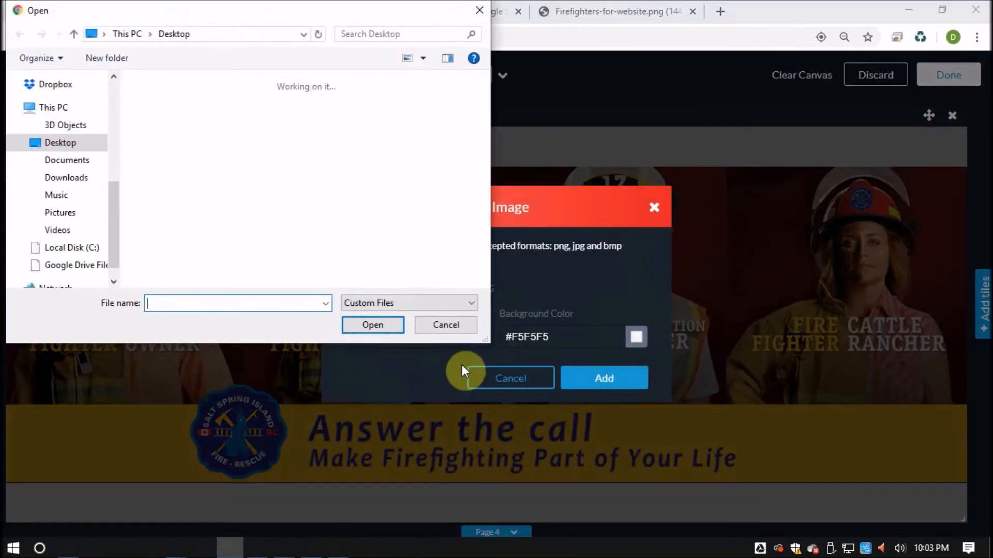
click(448, 325)
click(419, 345)
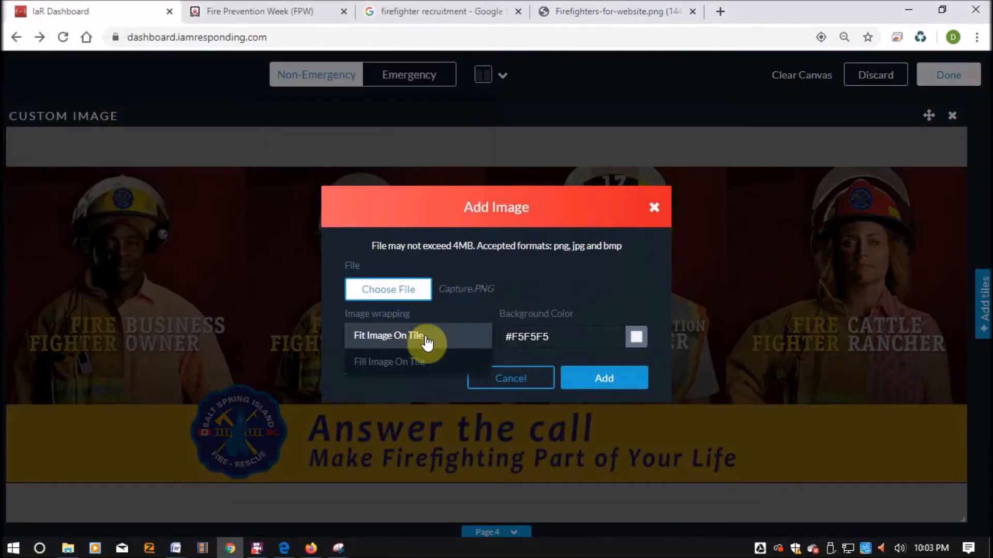
click(420, 364)
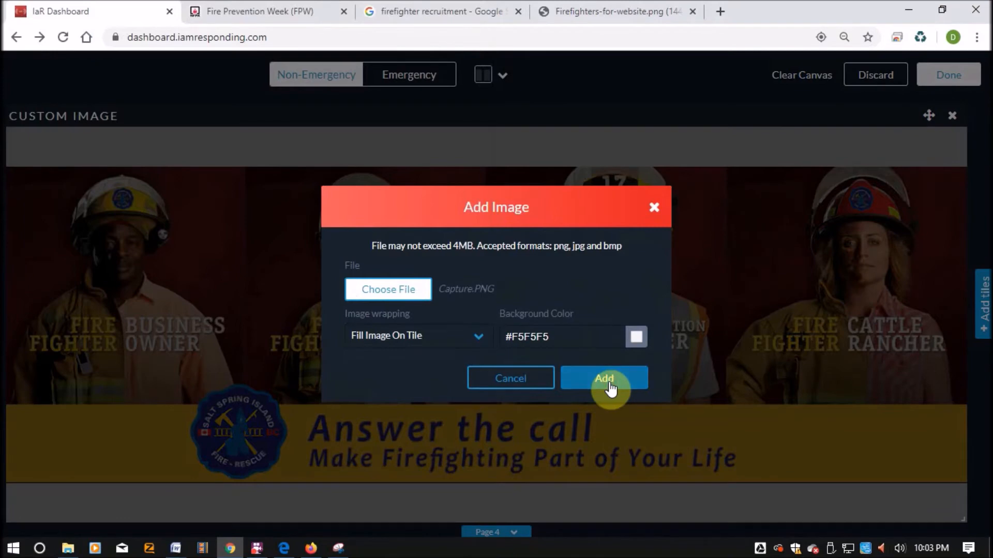
click(605, 383)
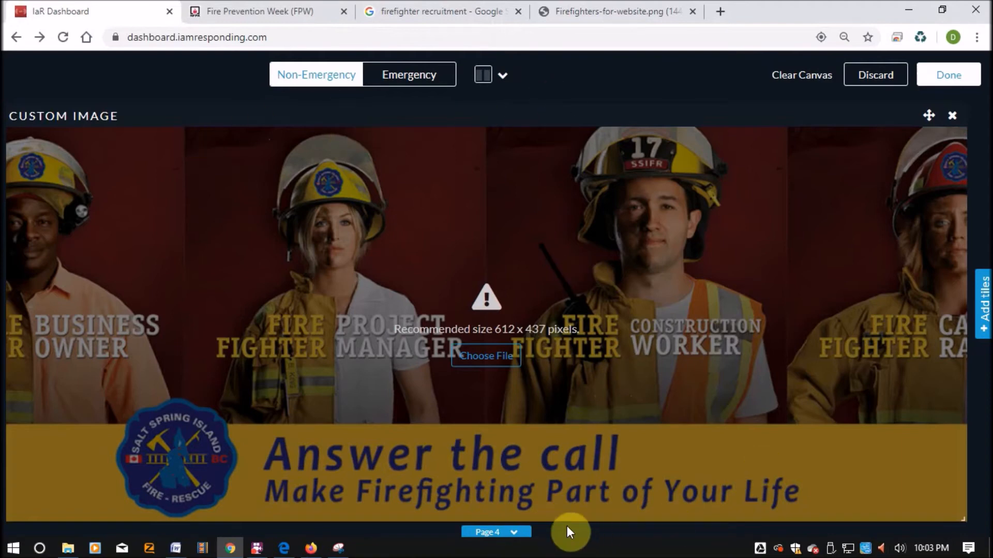
Open Page 5, glance at the firefighter recruitment image results, and add a Custom Image tile to the page
click(504, 531)
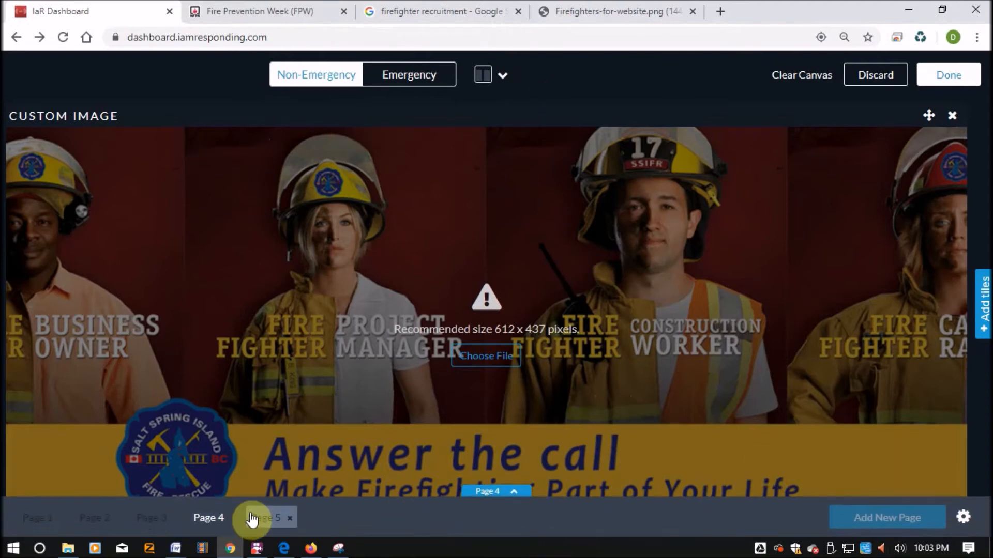
click(253, 518)
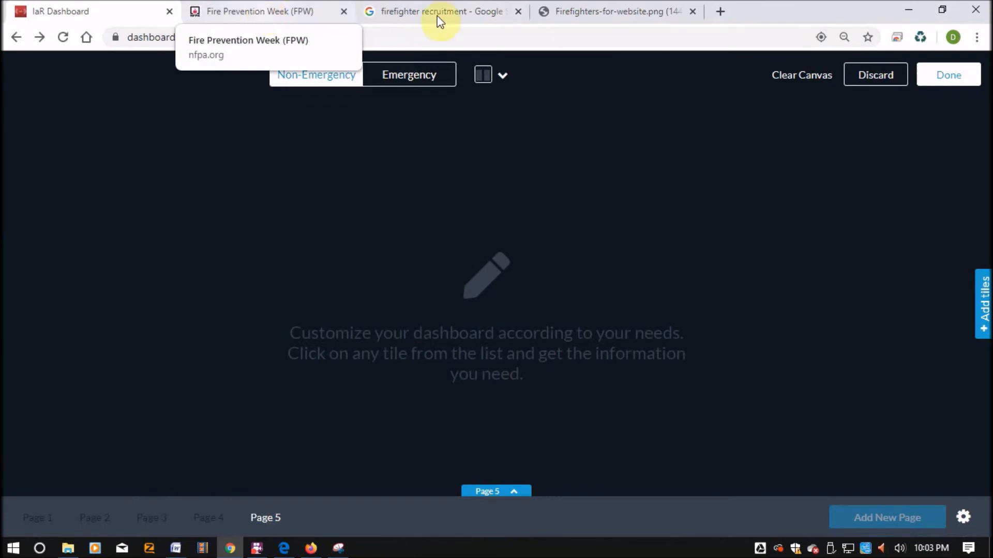
click(493, 7)
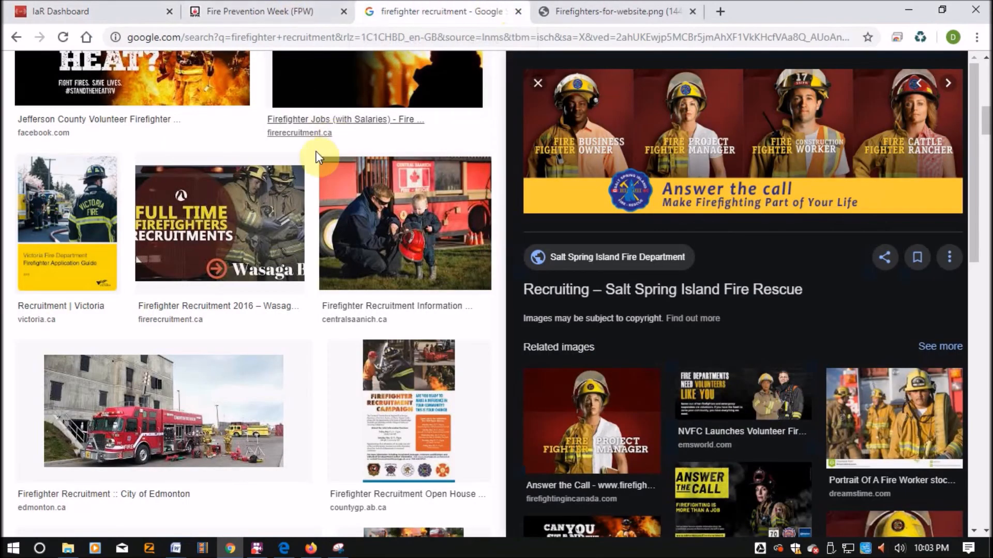
click(107, 4)
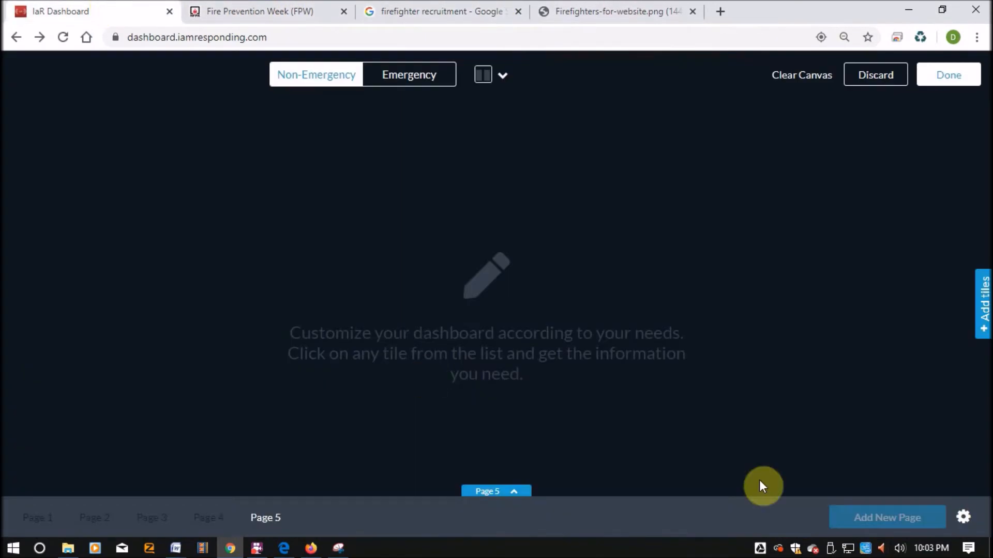
click(977, 318)
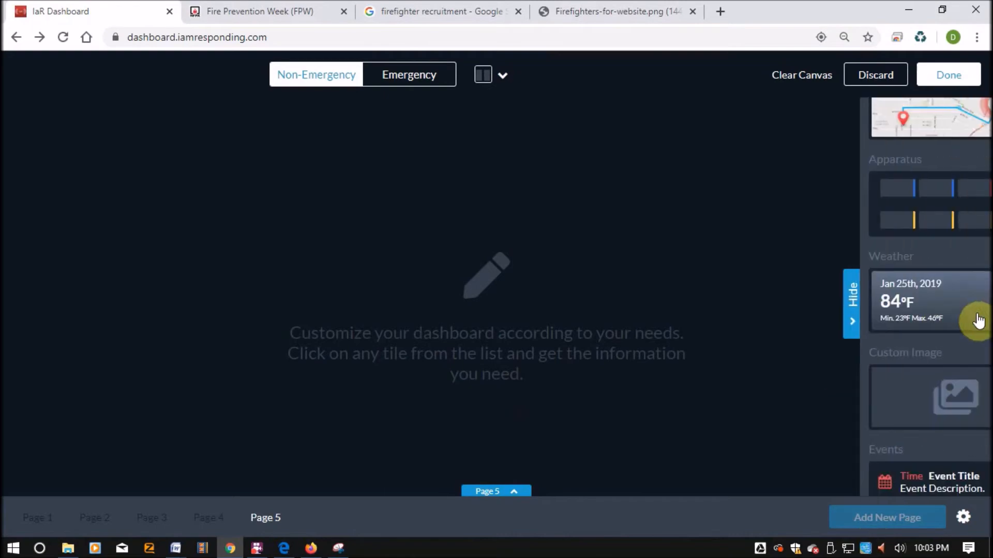
click(907, 414)
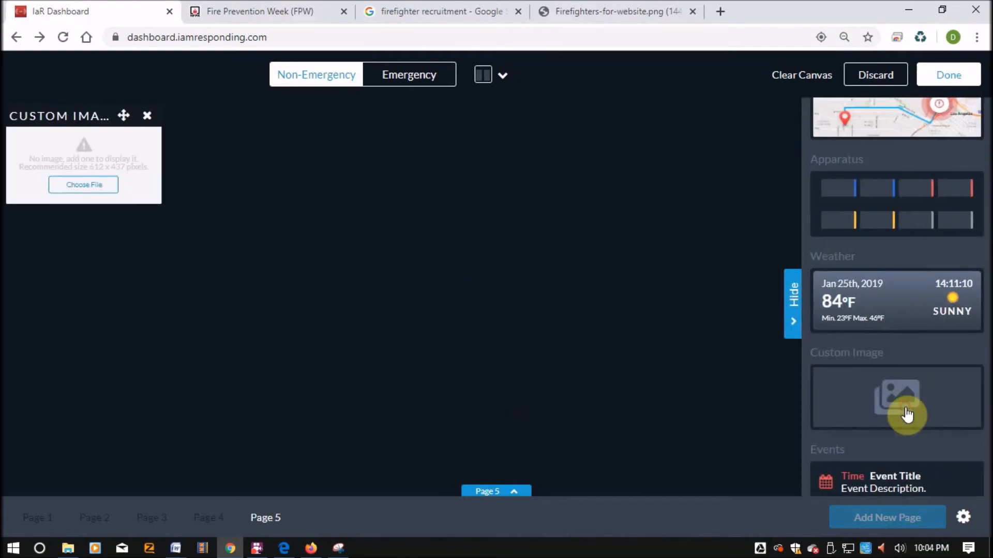
Fill the Page 5 tile with the helicopter photo from the Desktop, keeping the Fit Image On Tile wrapping
click(84, 185)
click(409, 288)
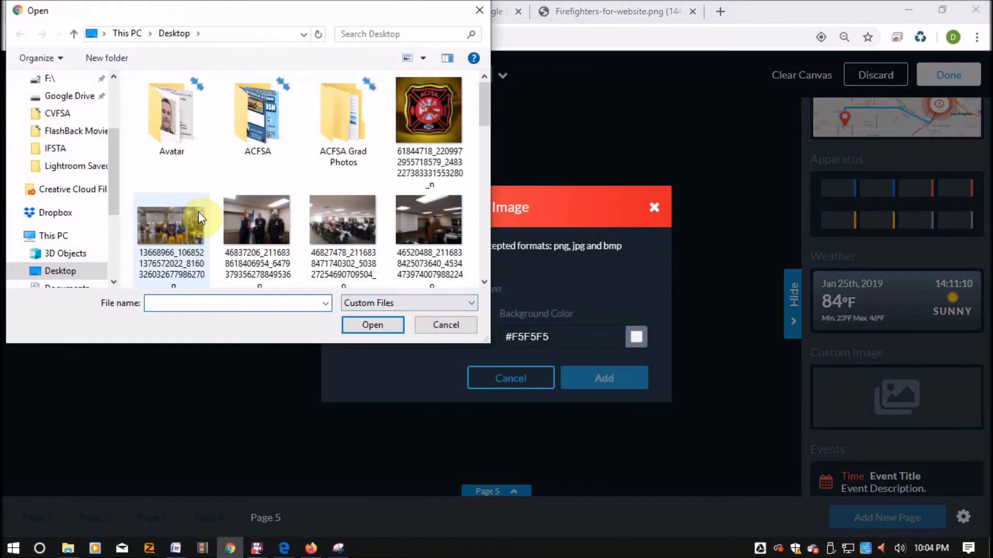
scroll(275, 245, down, 1)
scroll(274, 245, down, 1)
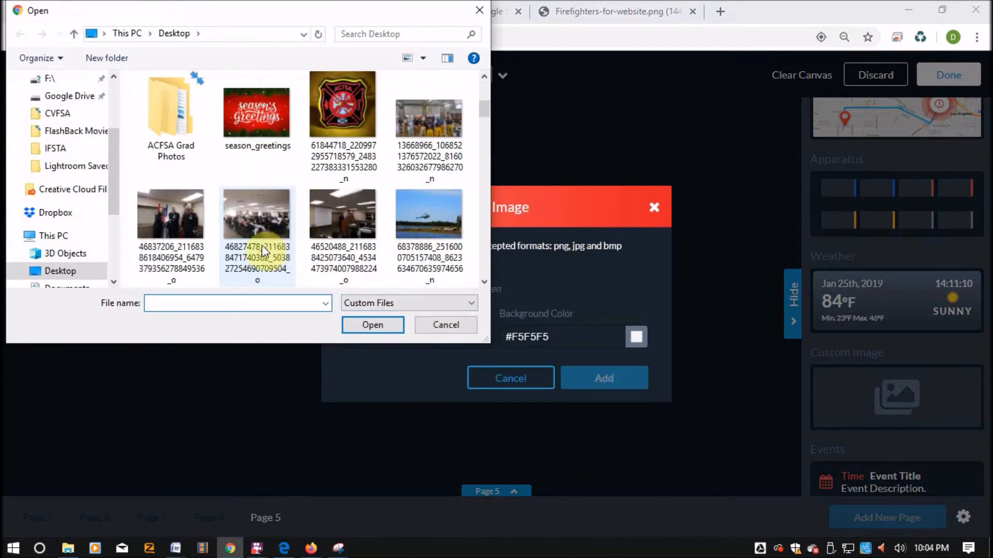
scroll(386, 243, down, 1)
click(414, 99)
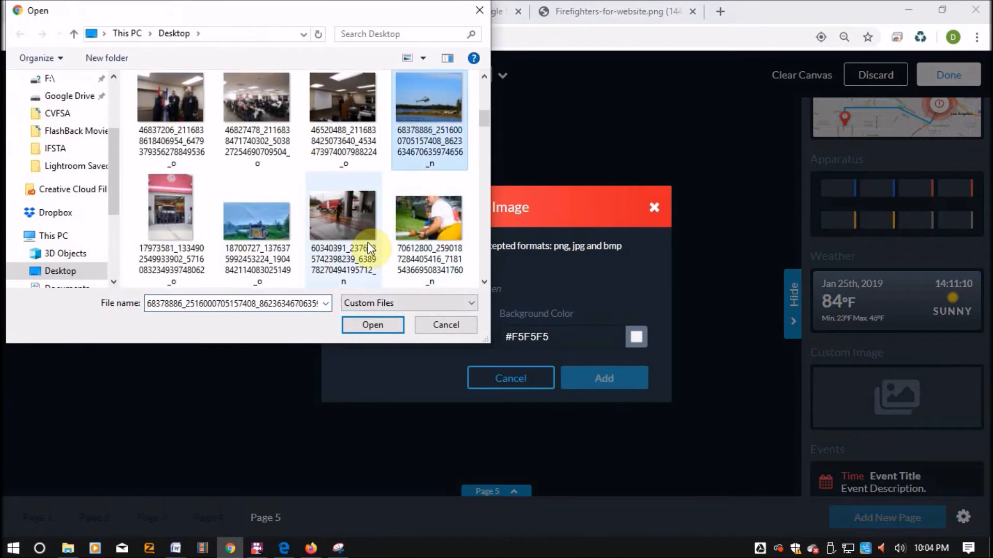
click(373, 325)
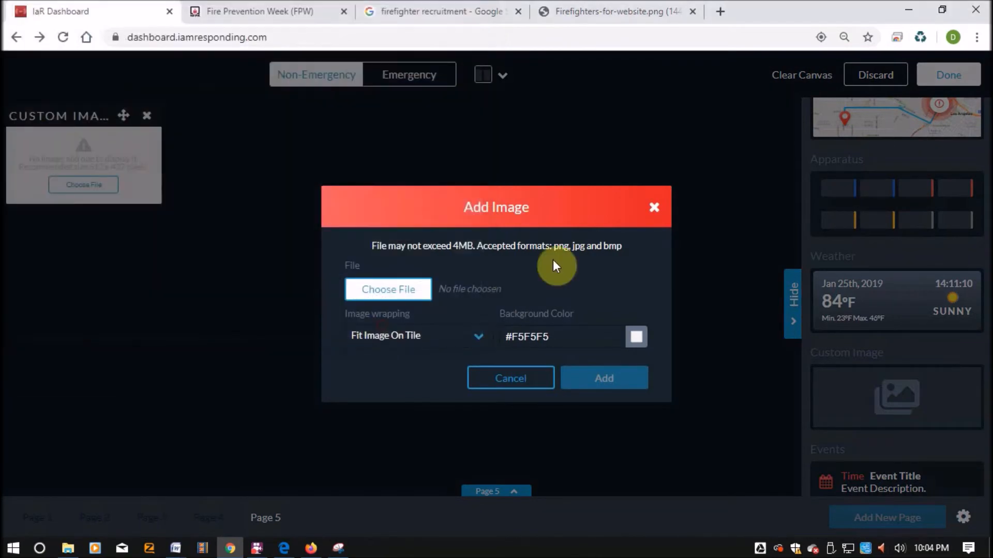
click(600, 378)
Enlarge the helicopter tile to about twice its width and change its image wrapping to Fill Image On Tile, keeping the same file
drag(160, 203, 327, 403)
click(177, 310)
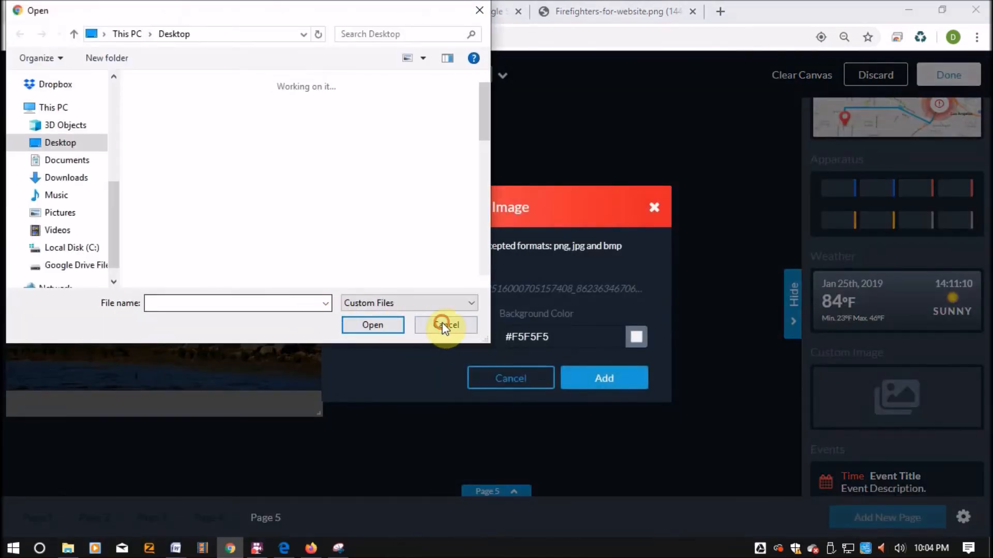
click(443, 324)
click(409, 337)
click(406, 363)
click(620, 382)
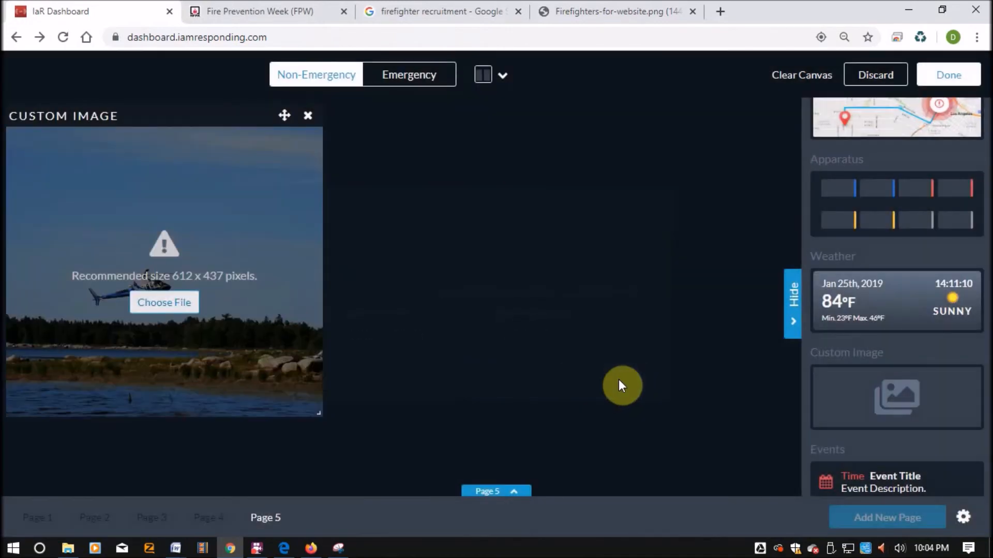
Add a second Custom Image tile to Page 5 and fill it with the Desktop photo of a firefighter and child holding a hose, using Fill Image On Tile
click(842, 427)
click(386, 186)
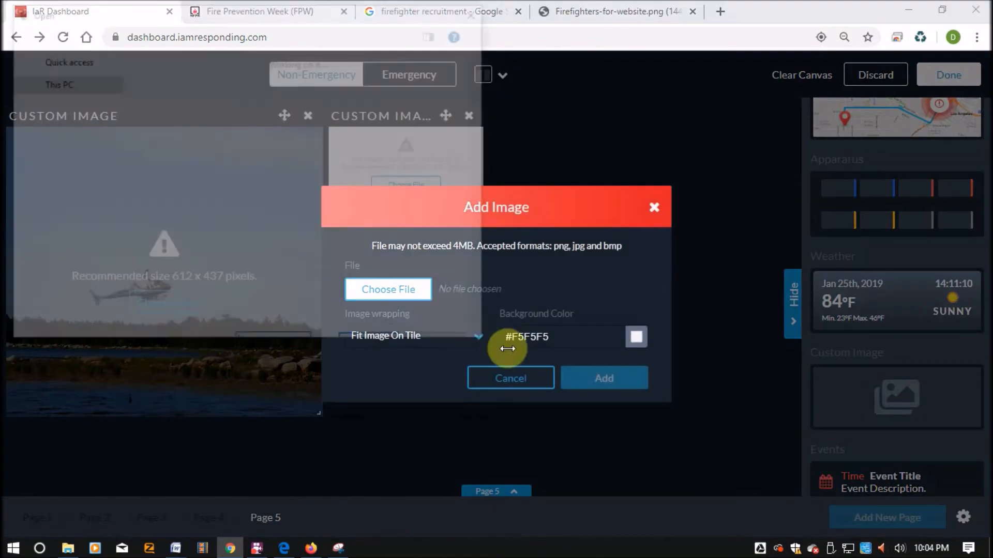
scroll(297, 204, down, 5)
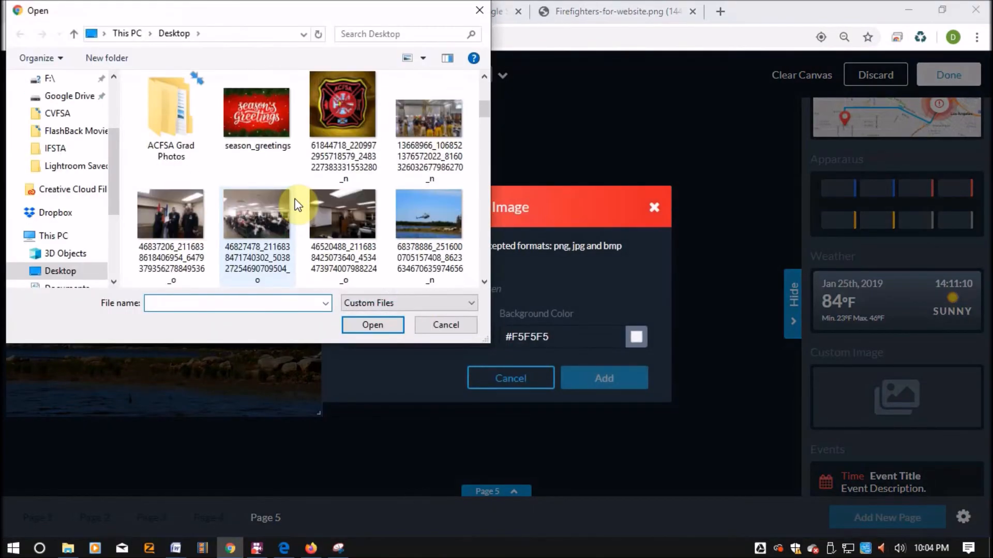
click(417, 118)
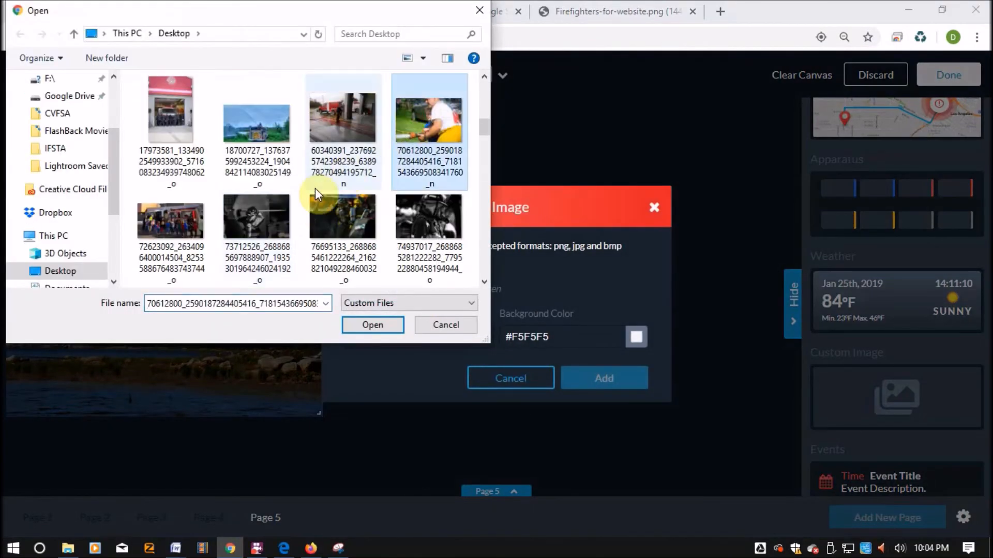
click(374, 318)
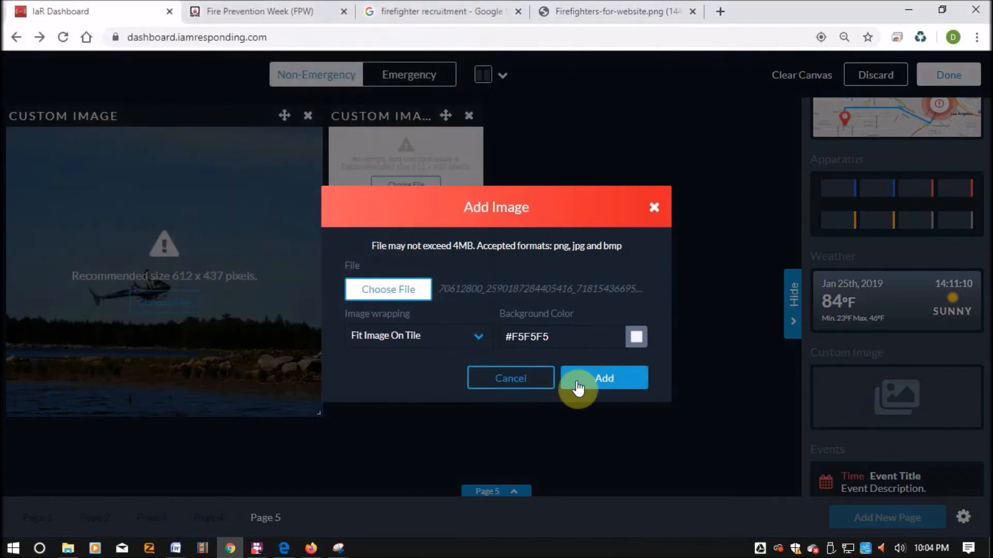
click(417, 336)
click(414, 363)
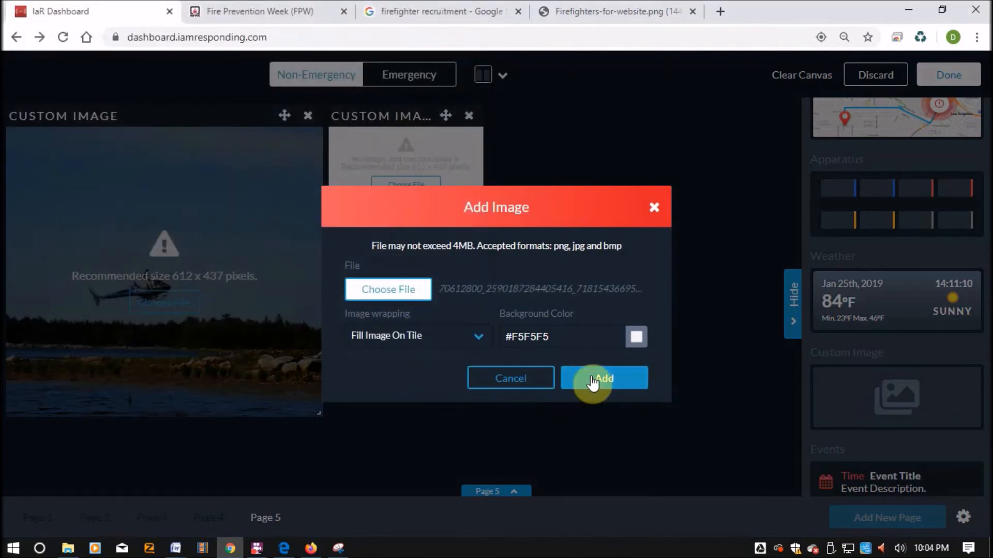
click(592, 381)
Enlarge the fire hose photo tile to the height of the helicopter tile, and collapse the tile list and page bar
drag(488, 201, 769, 419)
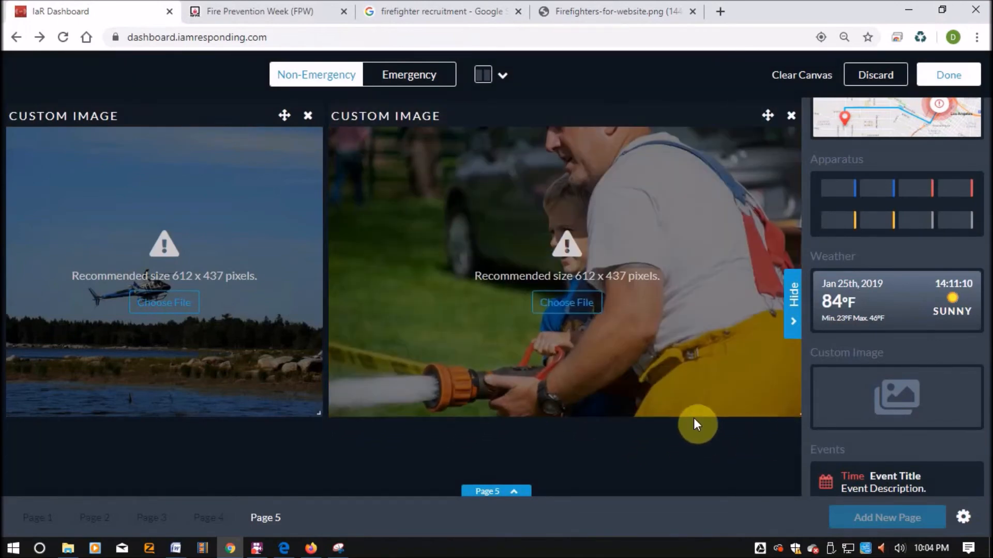
click(792, 317)
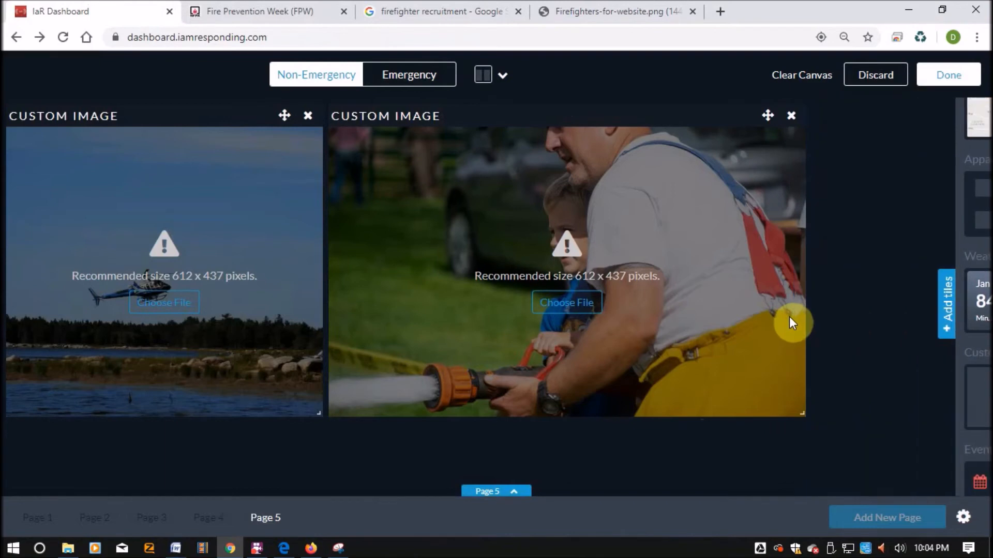
click(465, 491)
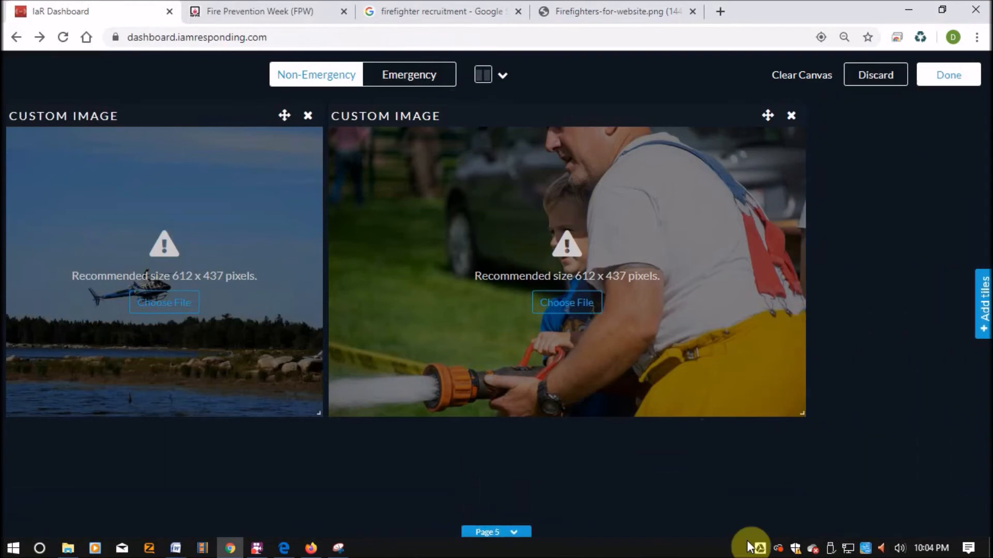
Open the Emergency canvas of the dashboard and switch to the Word document with the red ATTENTION notice
click(391, 75)
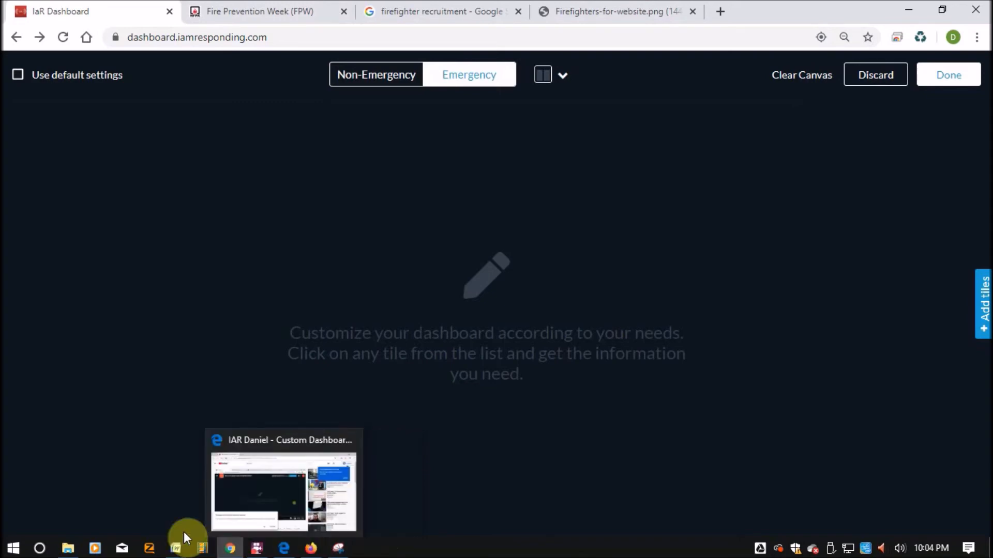
mouse_move(176, 547)
click(213, 505)
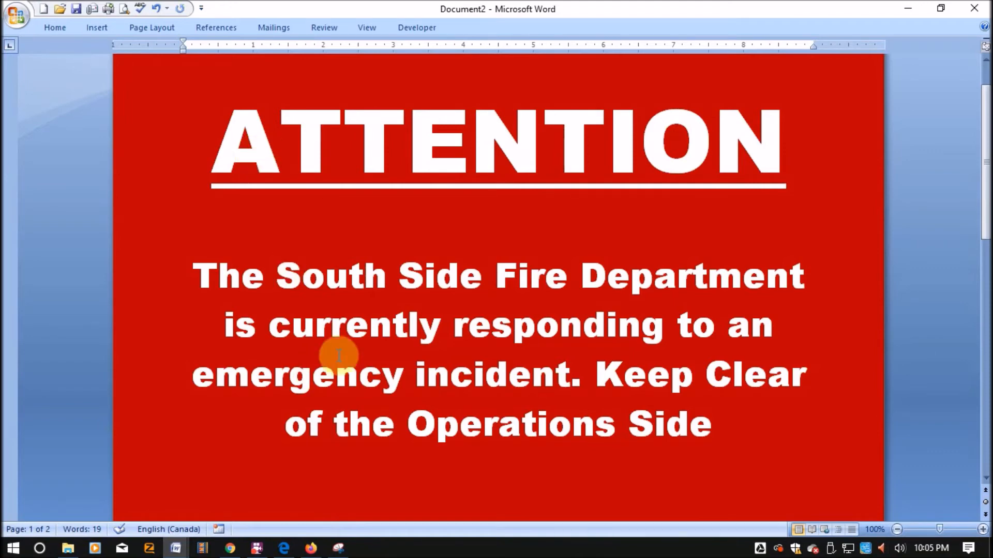
Capture the red ATTENTION notice with Snipping Tool and save it to the Desktop as the PNG file Capture, replacing the existing file
click(338, 548)
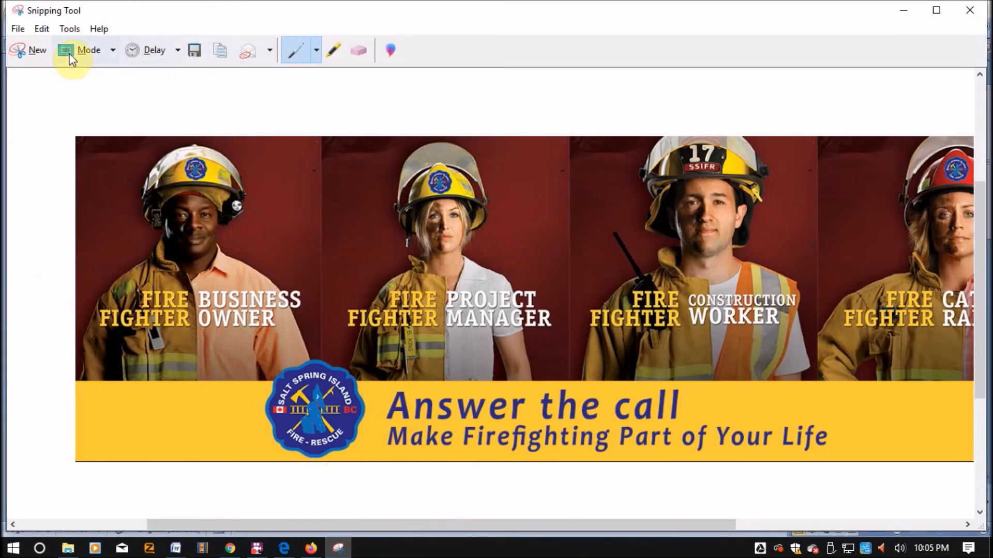
click(29, 50)
drag(117, 59, 867, 510)
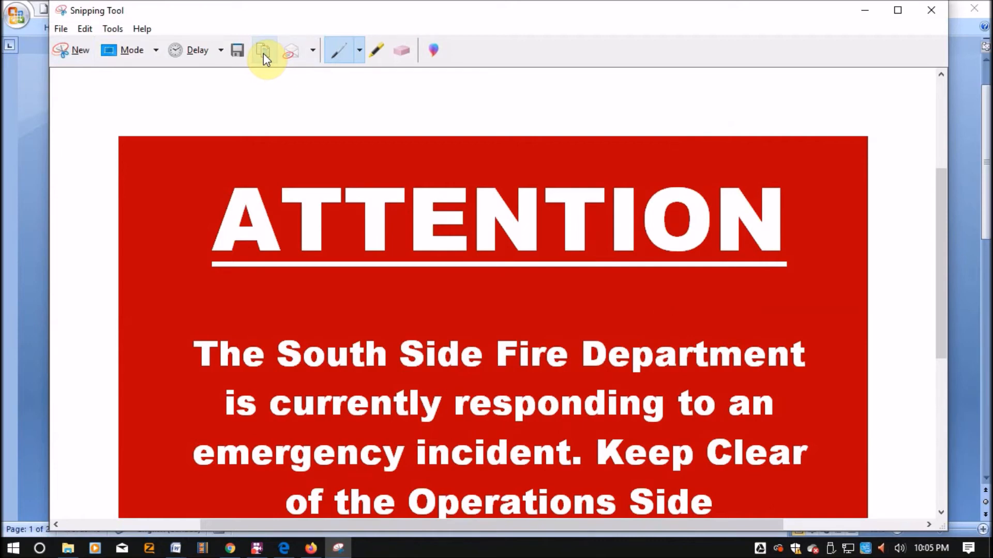
click(234, 53)
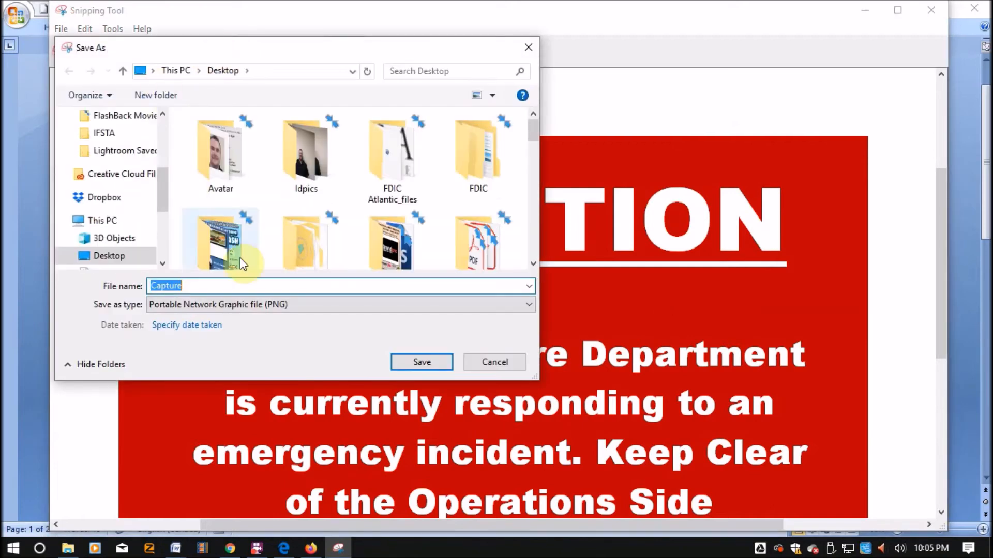
click(420, 364)
click(531, 275)
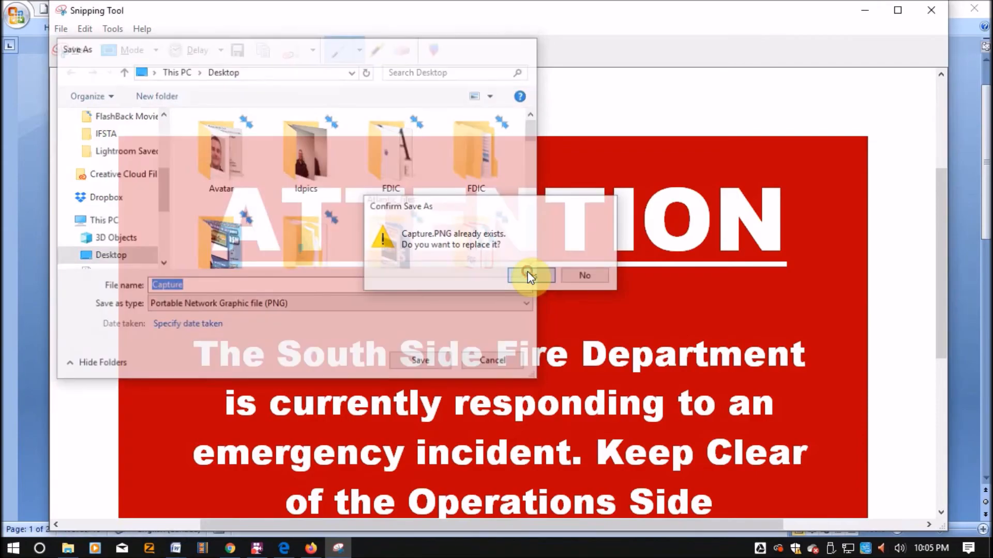
Switch back to the dashboard in Chrome and add a Custom Image tile to the Emergency canvas
click(241, 554)
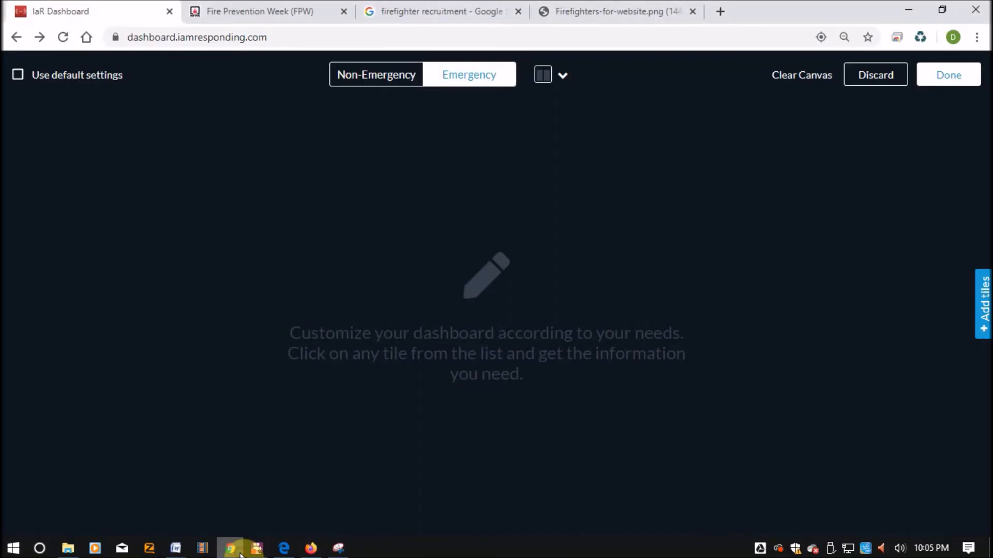
click(982, 333)
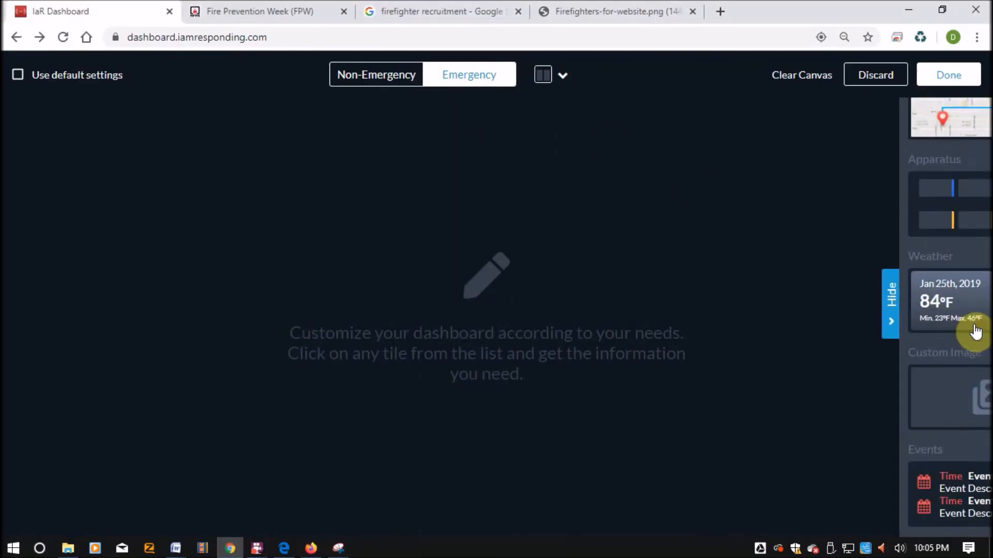
click(871, 415)
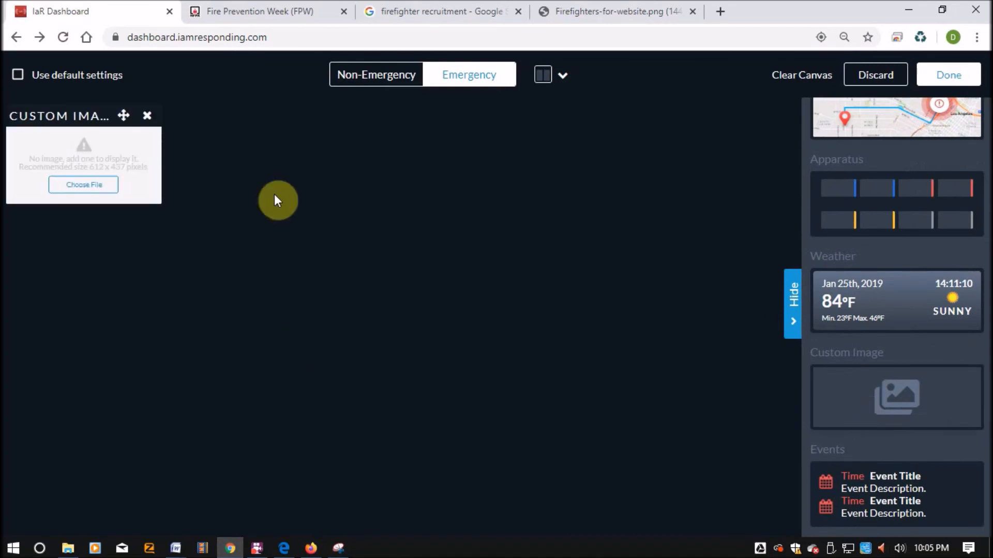
Search the Desktop for Capture.PNG and load it into the Emergency tile with the Fit Image On Tile wrapping
click(82, 185)
click(400, 294)
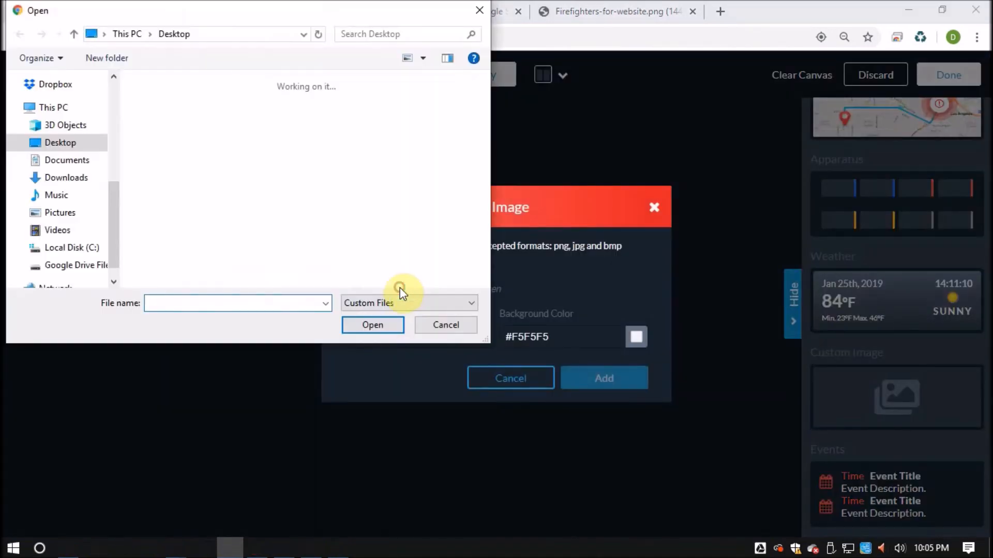
click(411, 31)
click(385, 47)
click(165, 128)
click(372, 326)
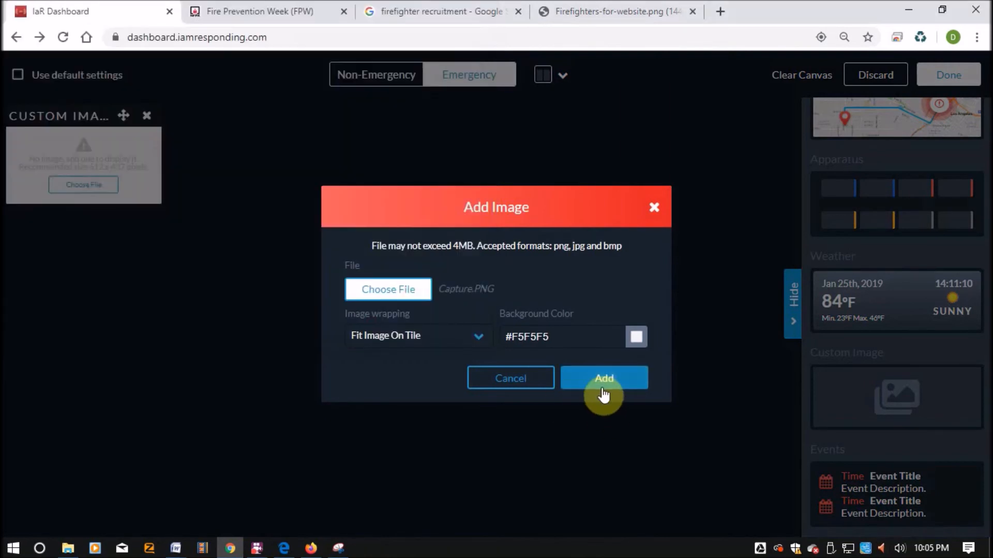
click(602, 391)
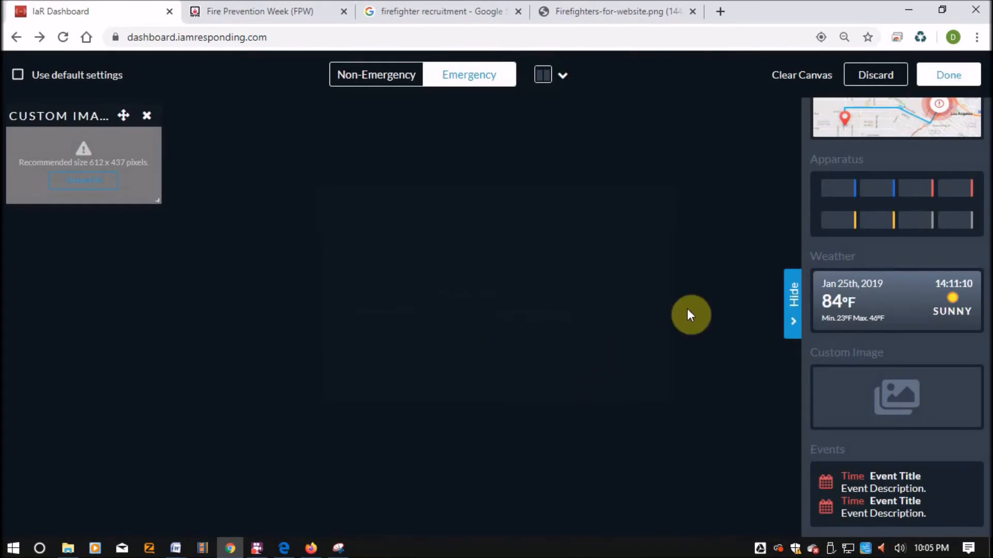
Collapse the tile list and enlarge the ATTENTION notice tile until it covers the Emergency canvas
click(792, 315)
drag(156, 201, 928, 519)
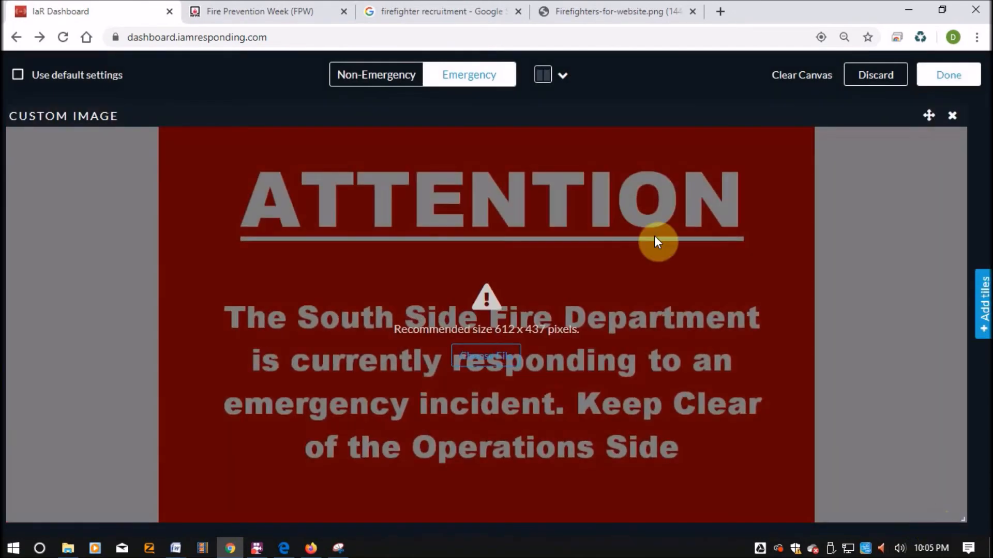
Set the ATTENTION notice tile's background color to the dark red #bb0000, keeping Capture.PNG, and finish editing the dashboard
click(468, 356)
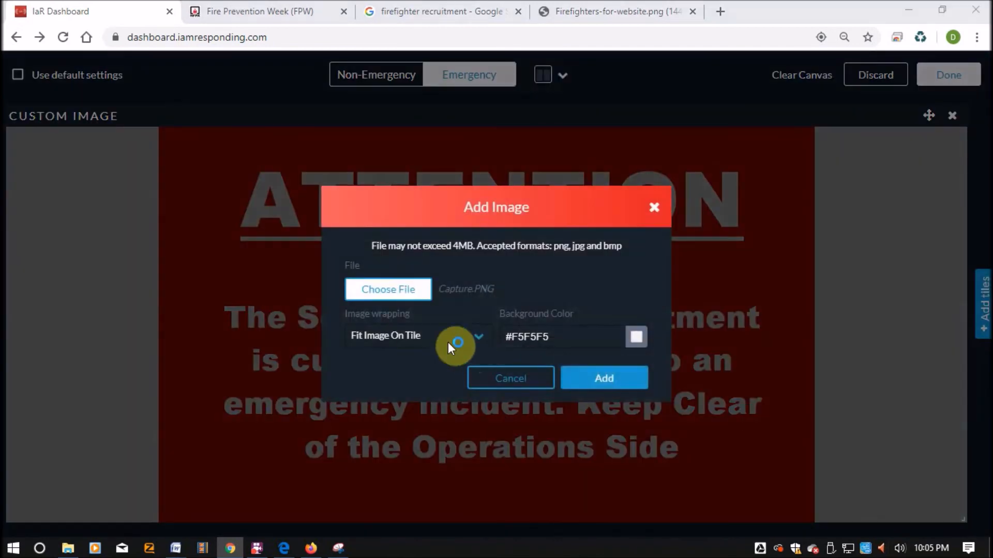
click(382, 286)
click(446, 324)
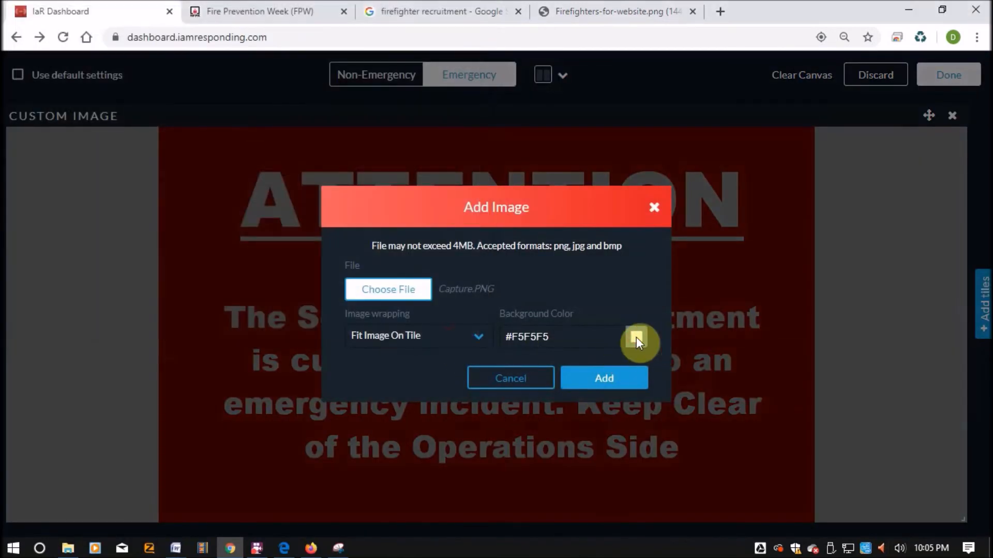
click(636, 337)
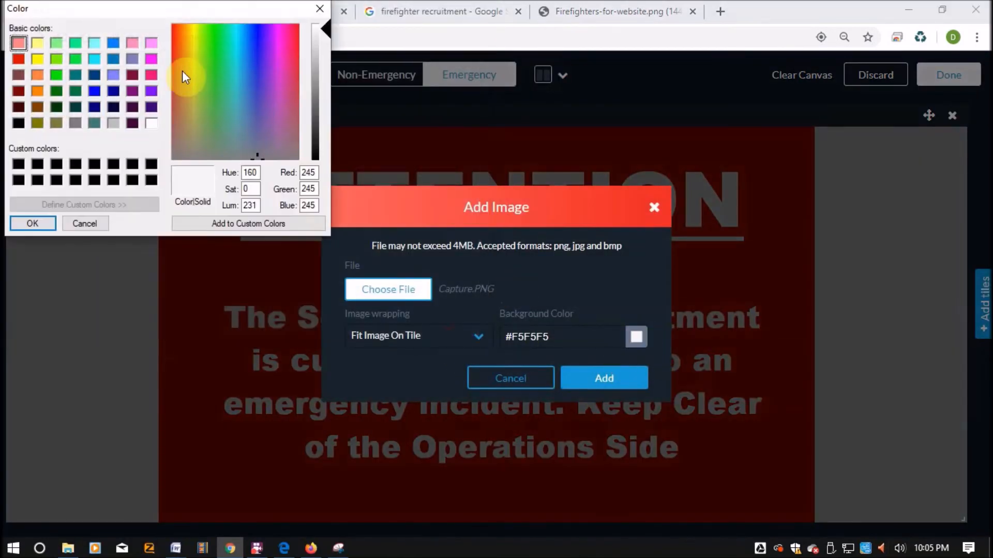
click(19, 58)
drag(324, 85, 327, 110)
click(47, 229)
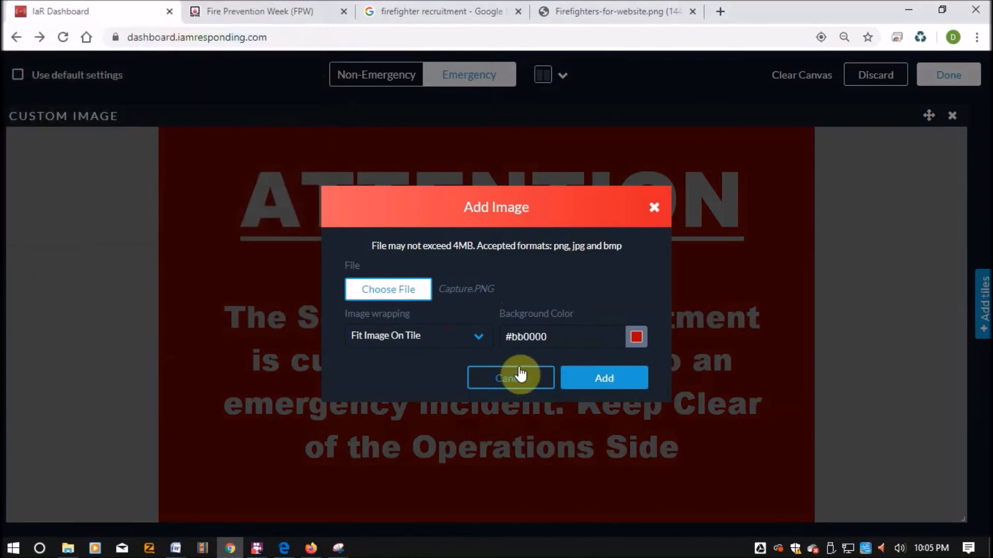
click(577, 384)
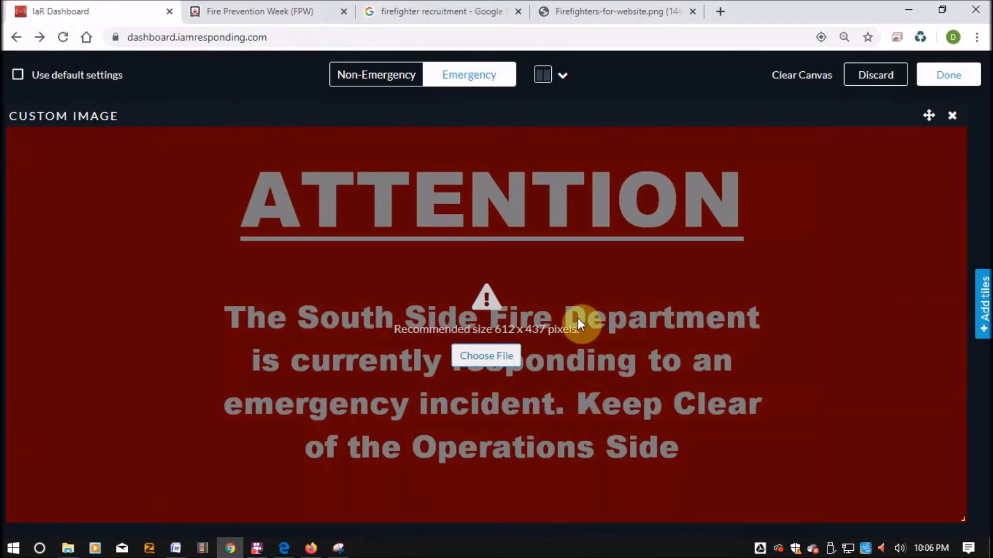
click(942, 82)
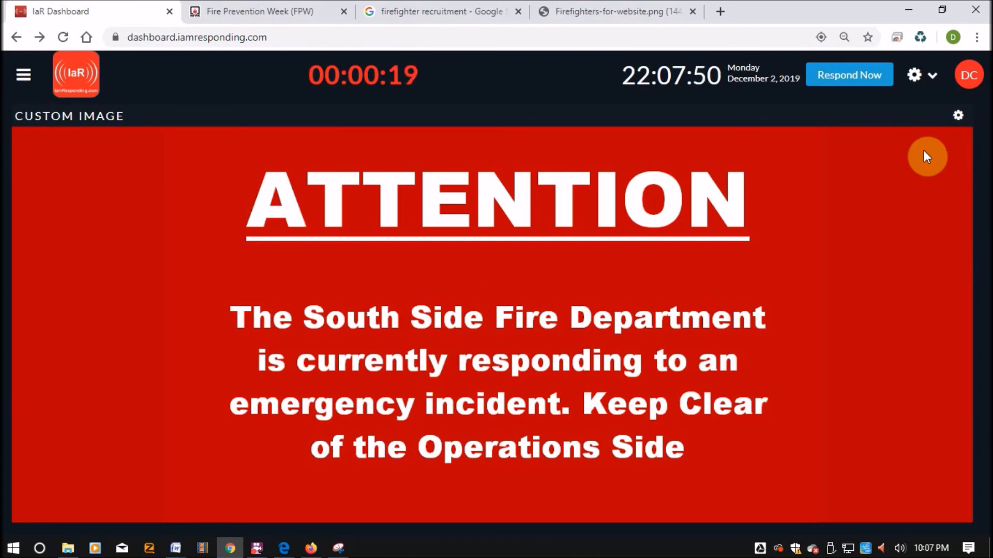
Search Google for "auto refresh chrome" in a new tab and view the Auto Refresh extension's Chrome Web Store page
click(921, 37)
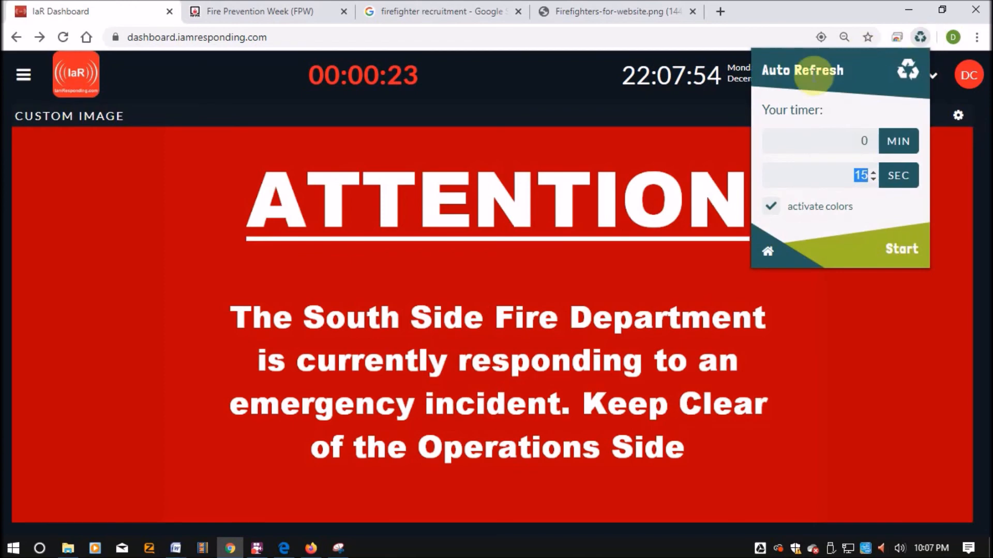
click(714, 7)
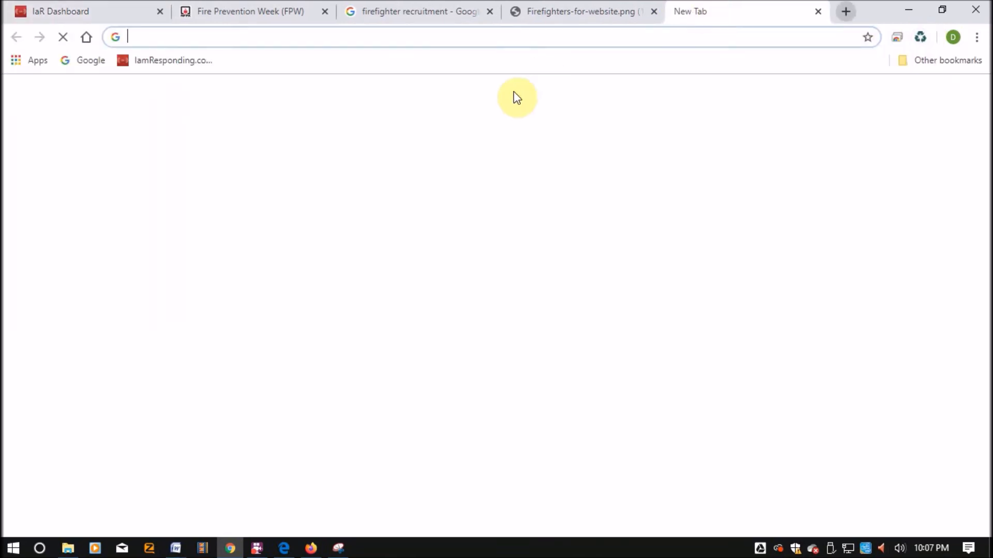
click(361, 308)
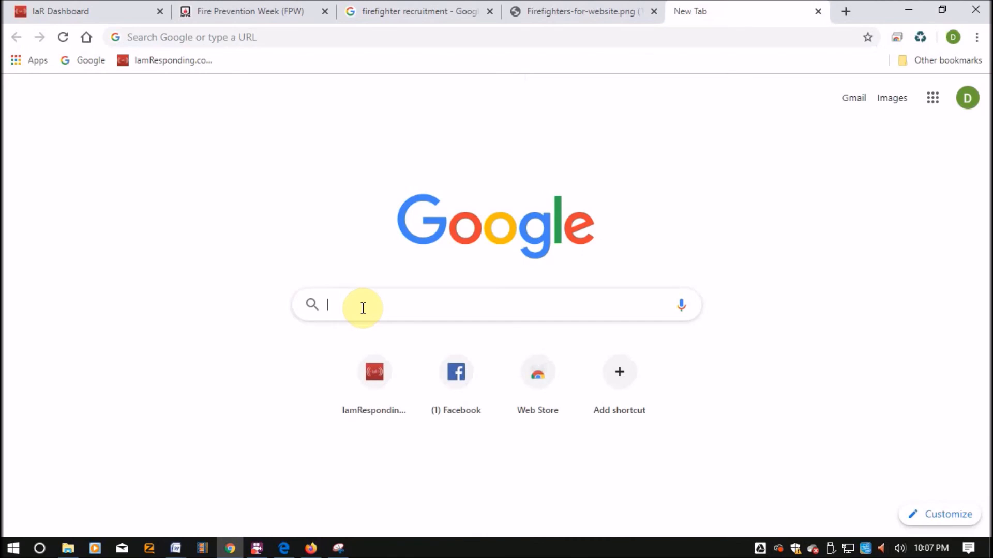
text(auto re)
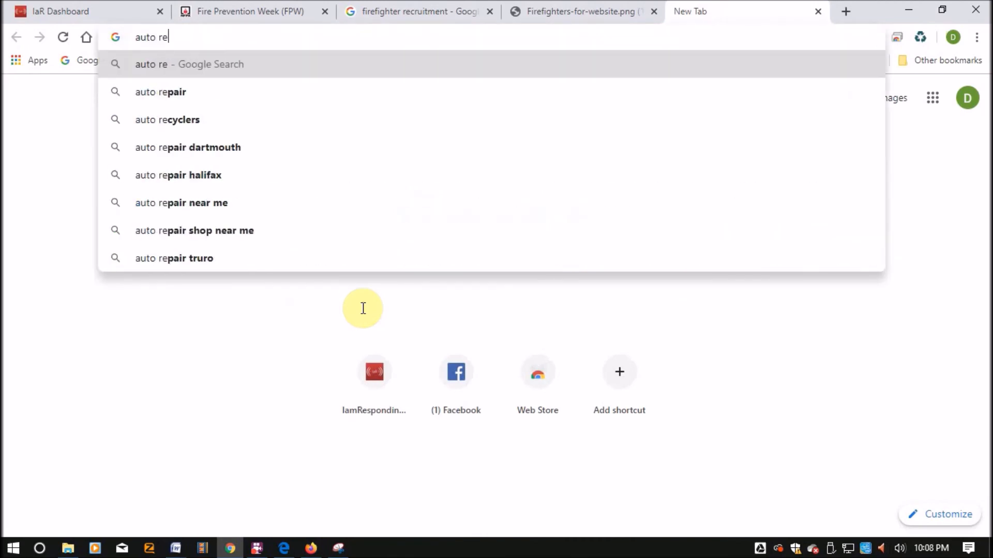
text(fresh ch)
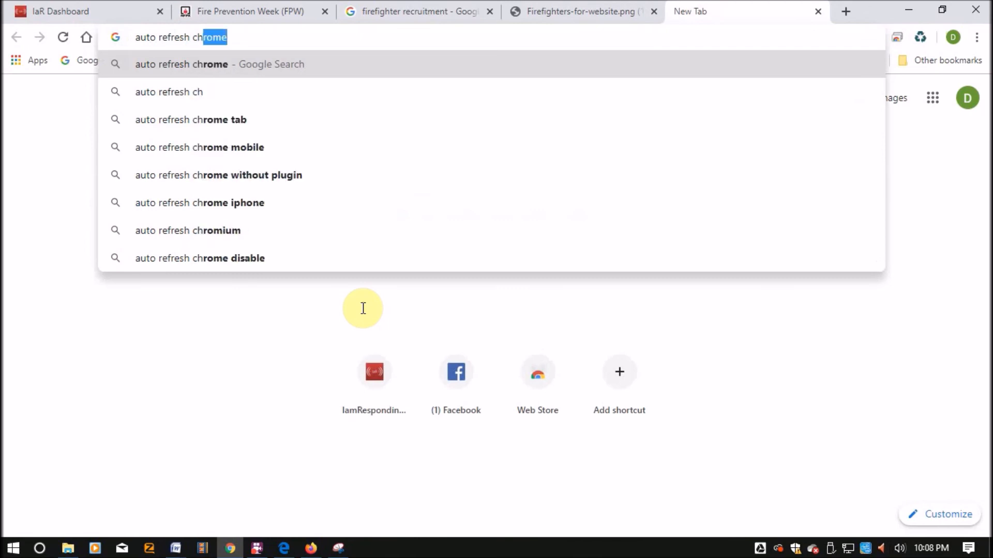
key(Return)
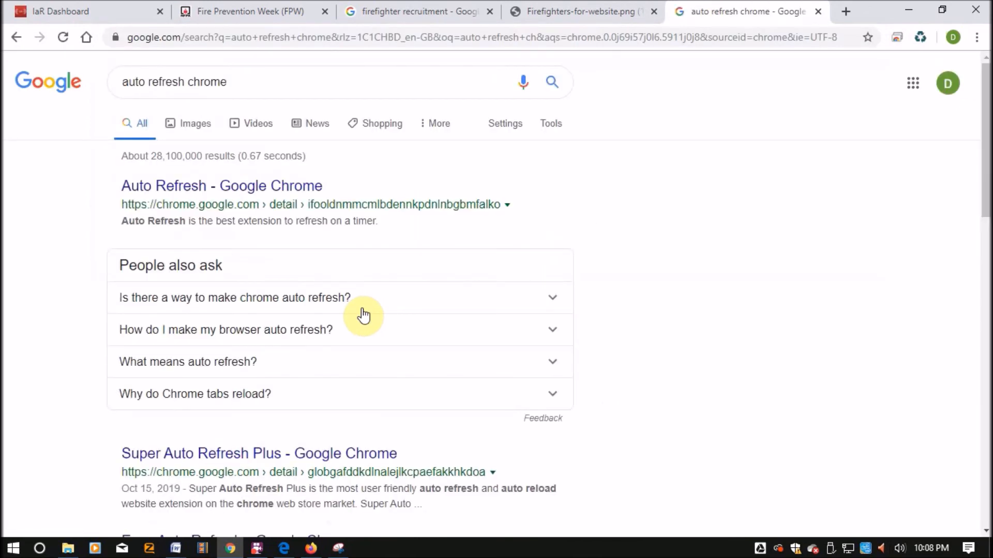
click(179, 190)
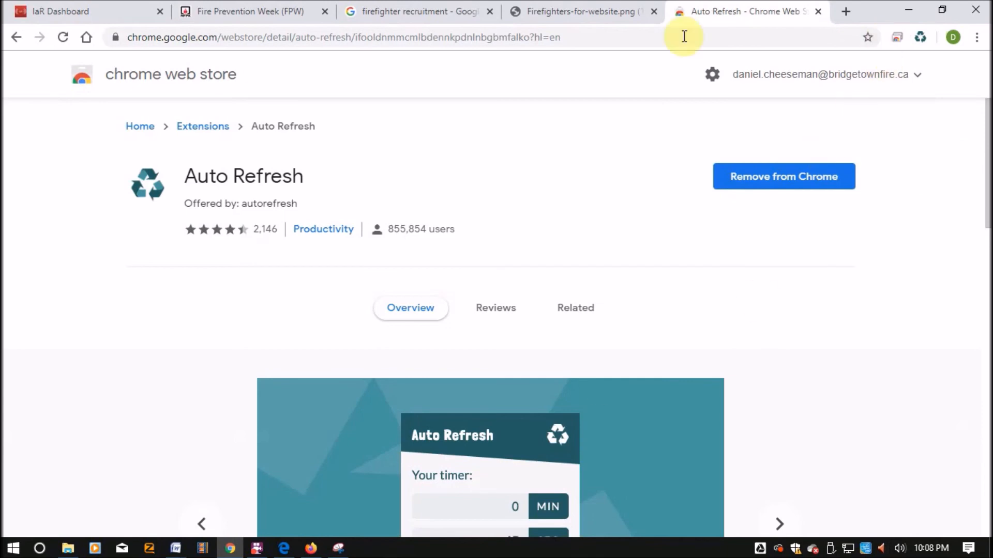
Return to the IaR Dashboard tab and set the Auto Refresh timer to 10 minutes 00 seconds
click(45, 7)
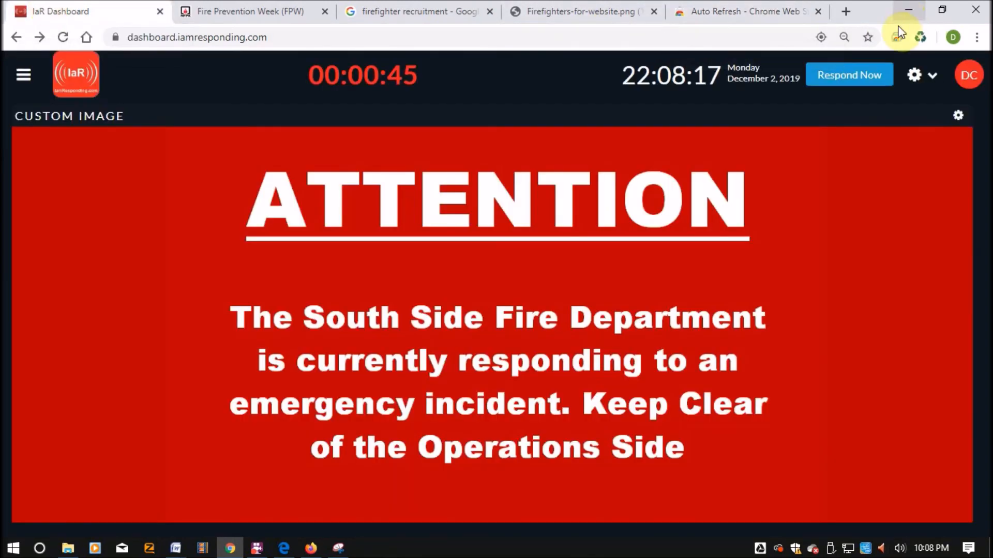
click(919, 37)
click(806, 142)
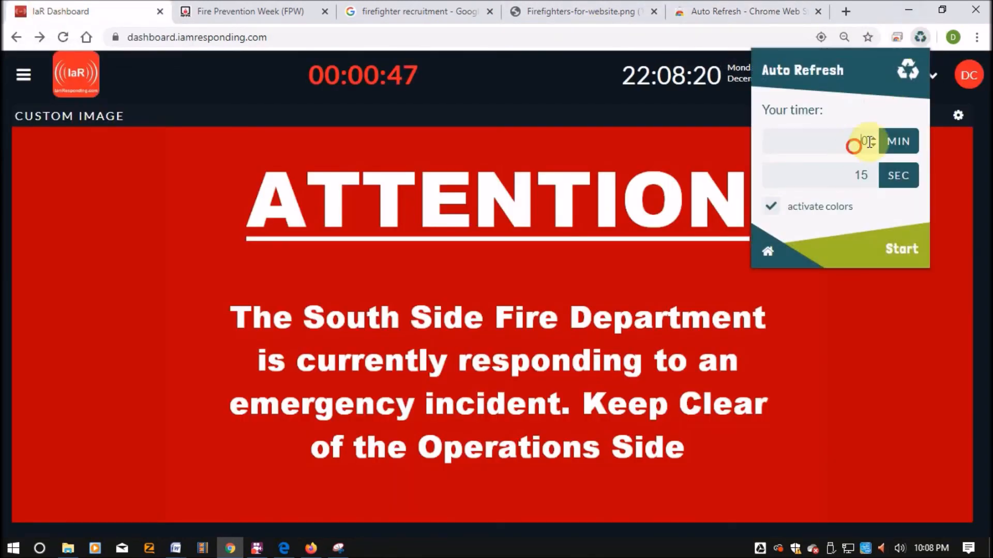
text(10)
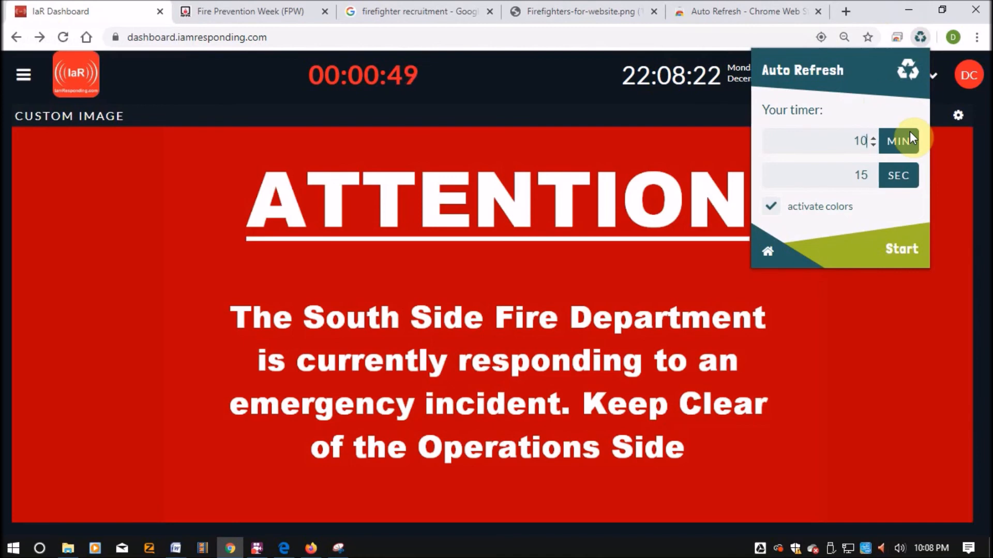
click(848, 173)
text(00)
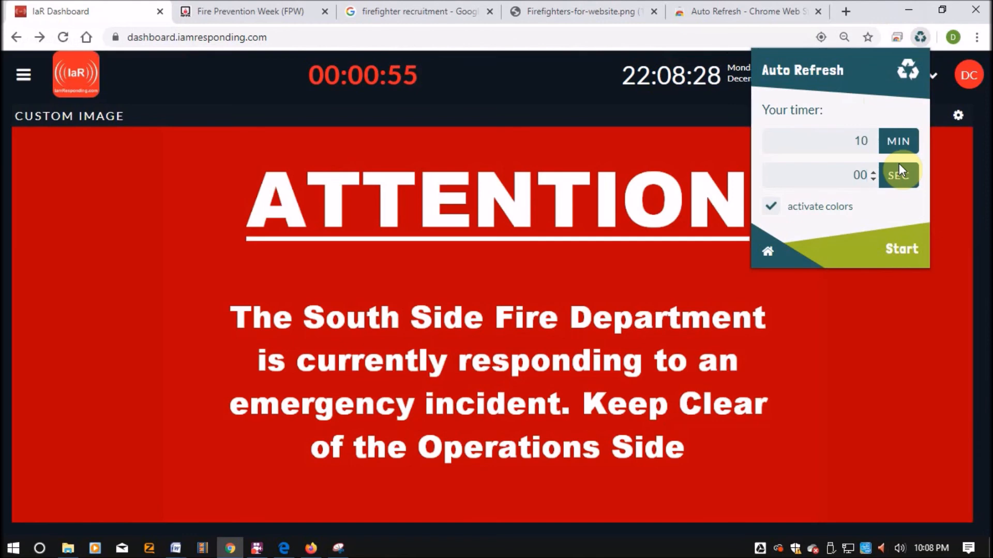
Clear the Auto Refresh timer's minutes, set its seconds to 15, and start refreshing the dashboard
double_click(861, 139)
key(BackSpace)
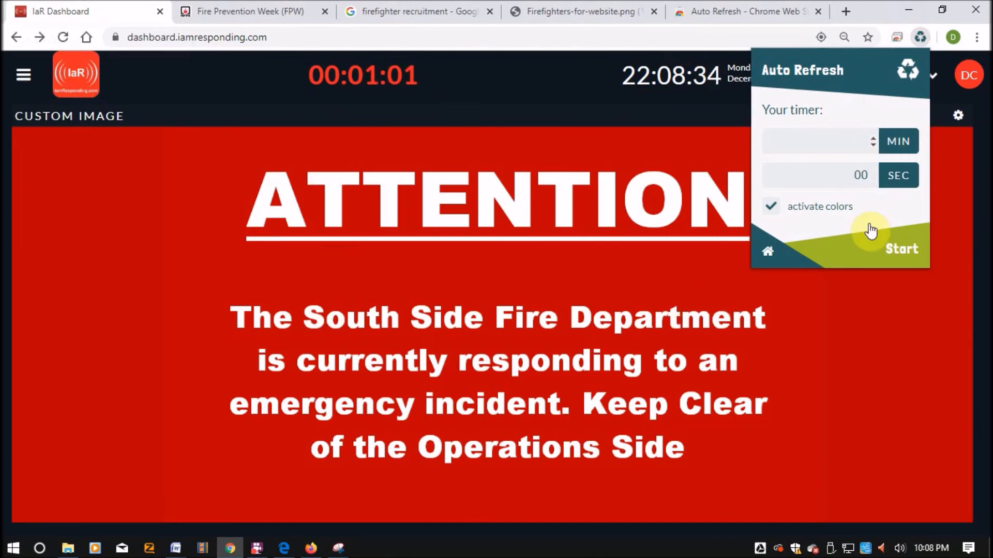
double_click(861, 175)
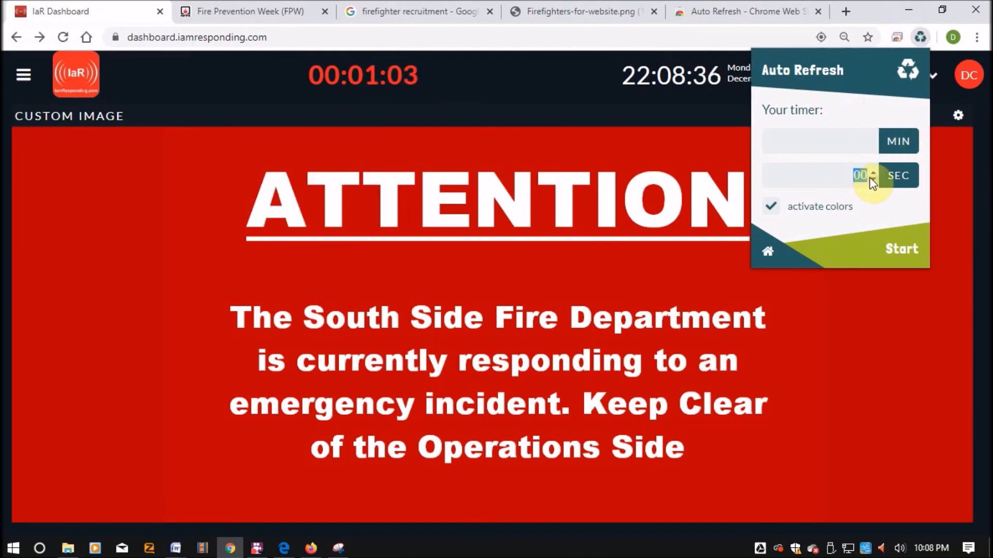
text(15)
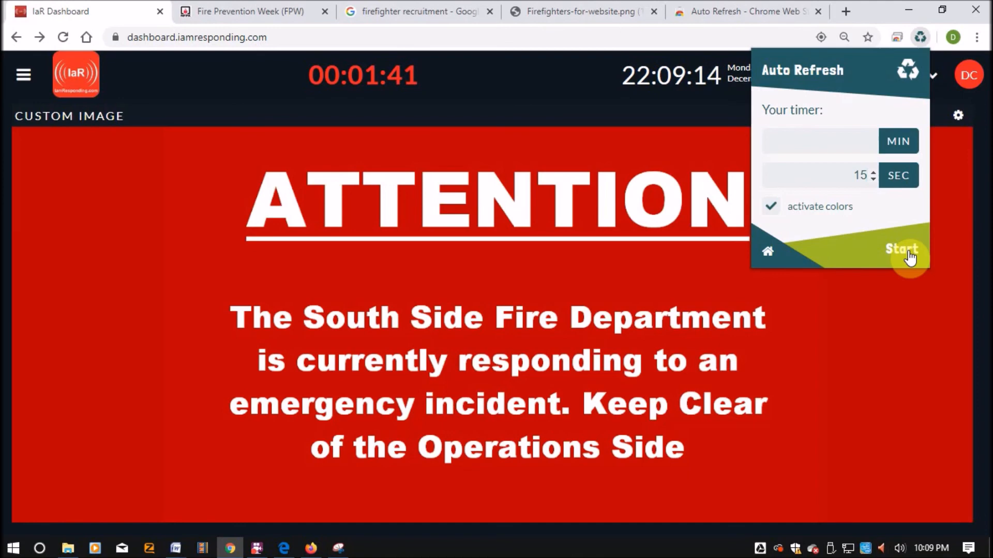
click(910, 255)
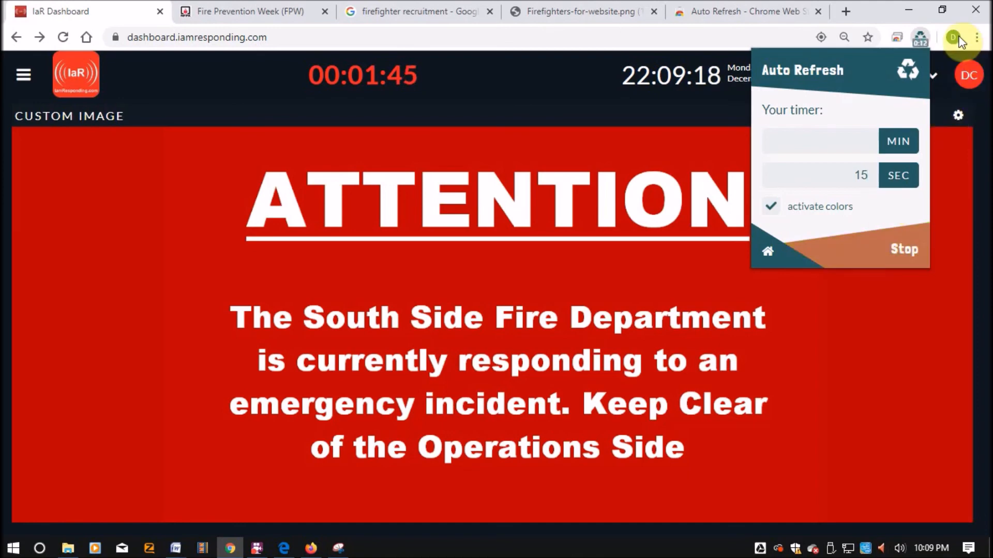
Reopen the Auto Refresh timer for the dashboard and stop the automatic refreshing
click(911, 33)
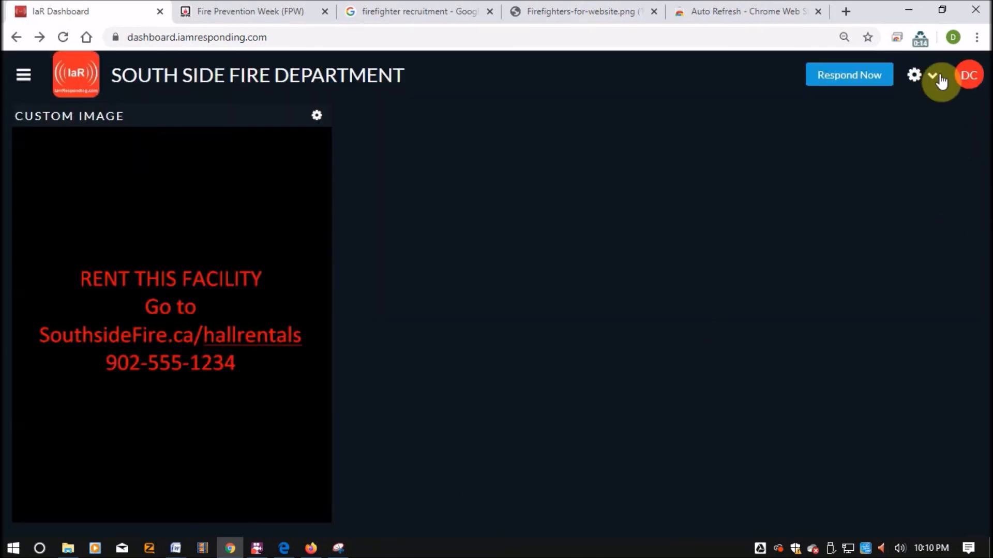
click(920, 38)
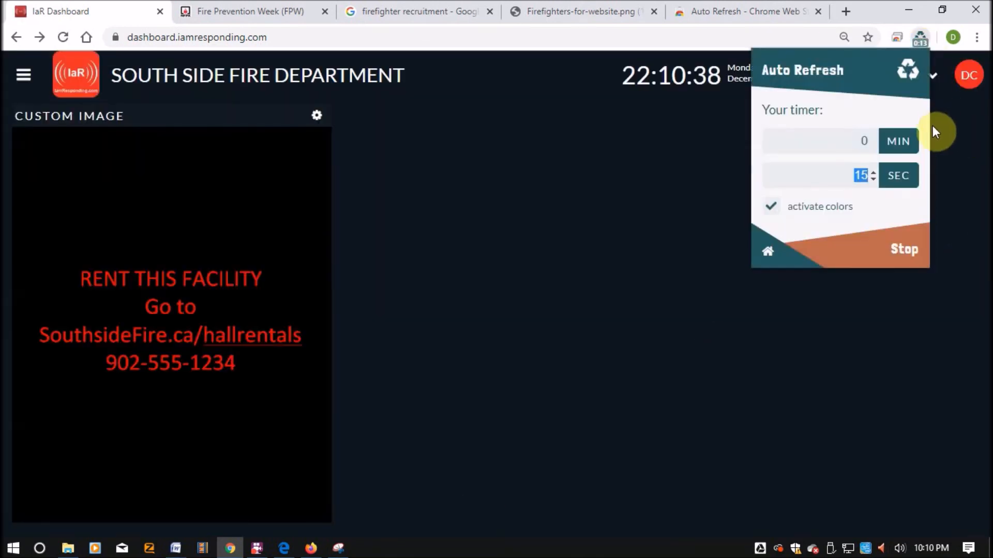
click(905, 252)
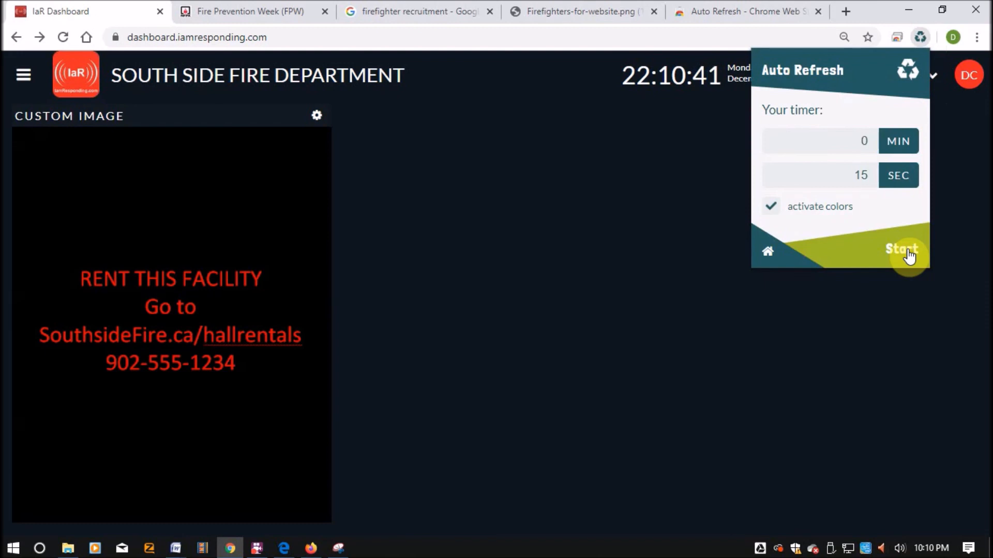